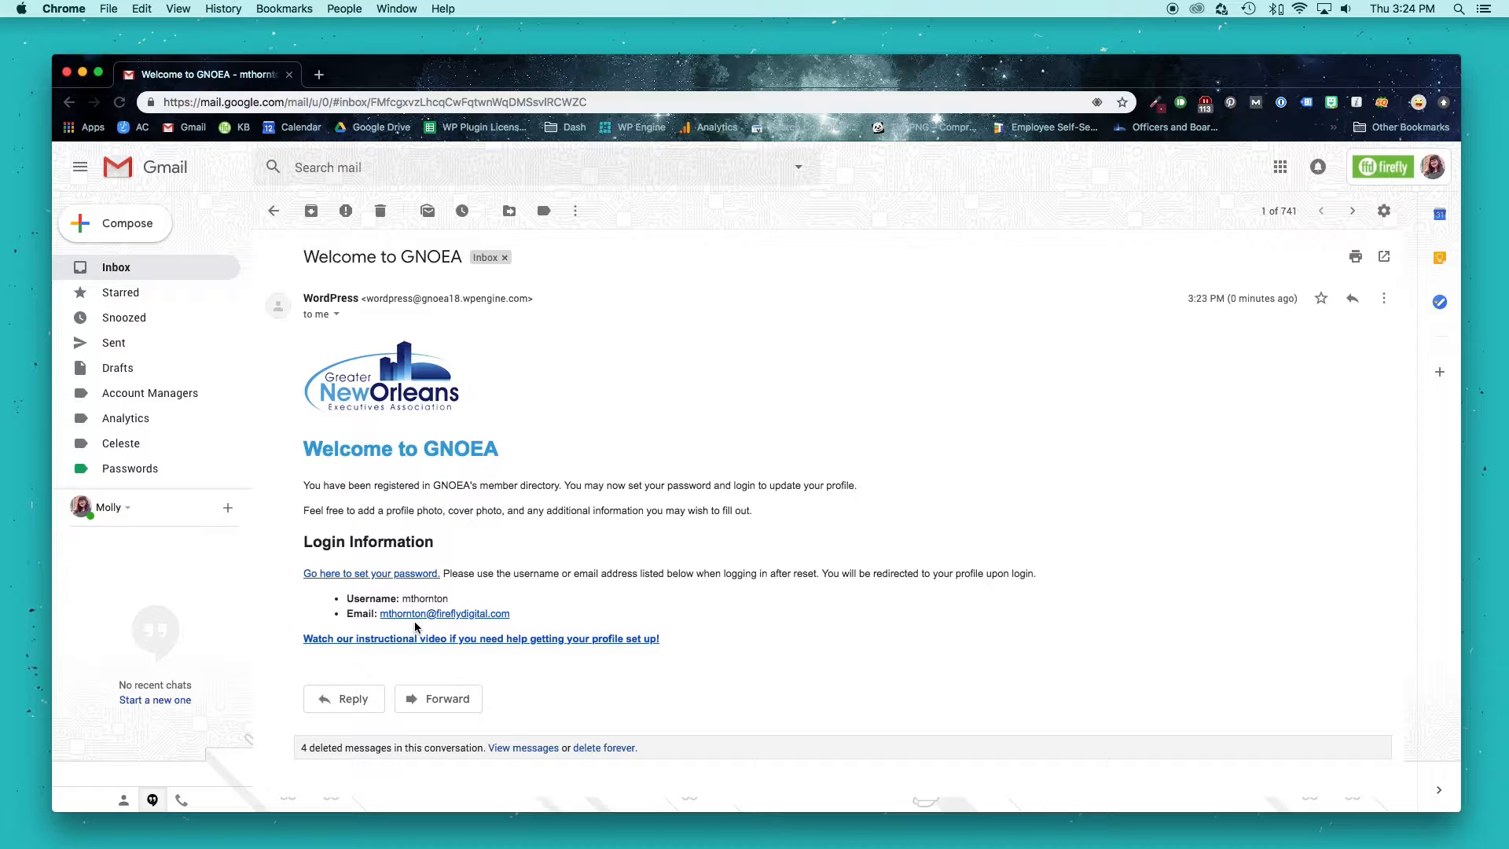
Follow the 'Go here to set your password' link in the Welcome to GNOEA email.
left_click(360, 574)
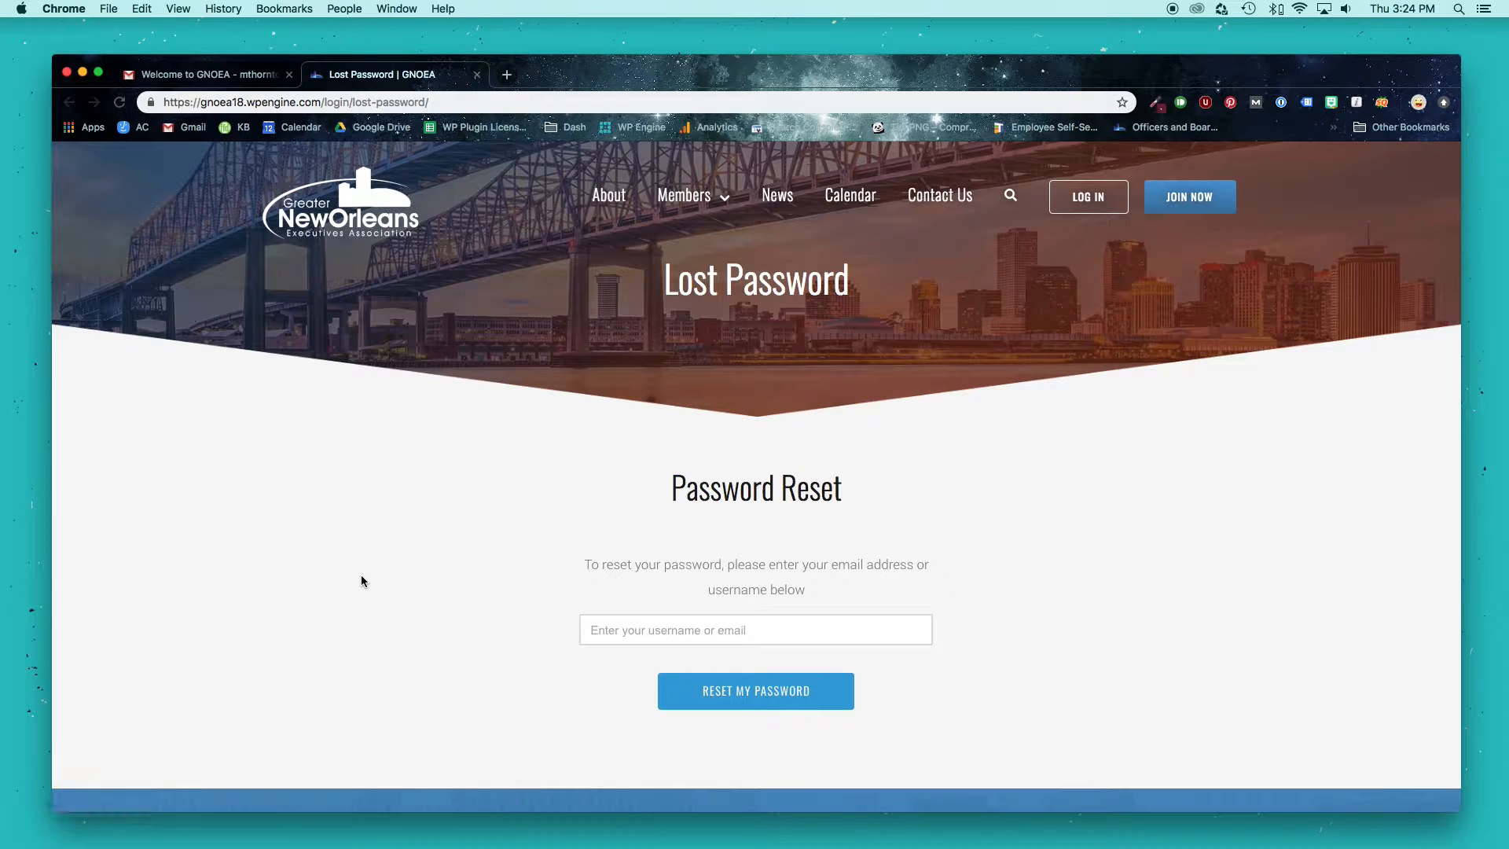
Request a GNOEA password reset using the member's e-mail address.
left_click(595, 630)
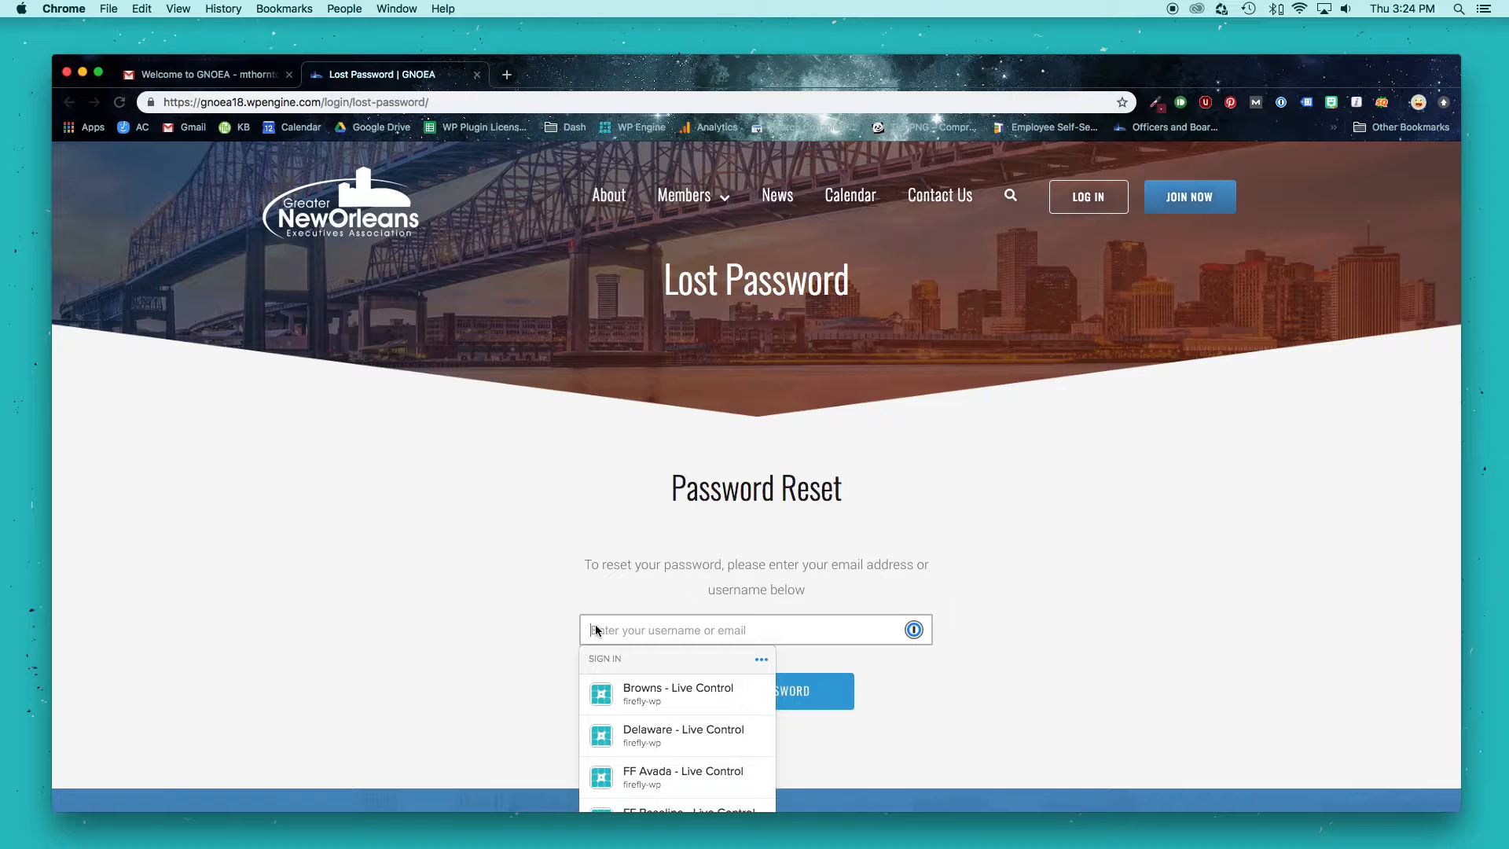
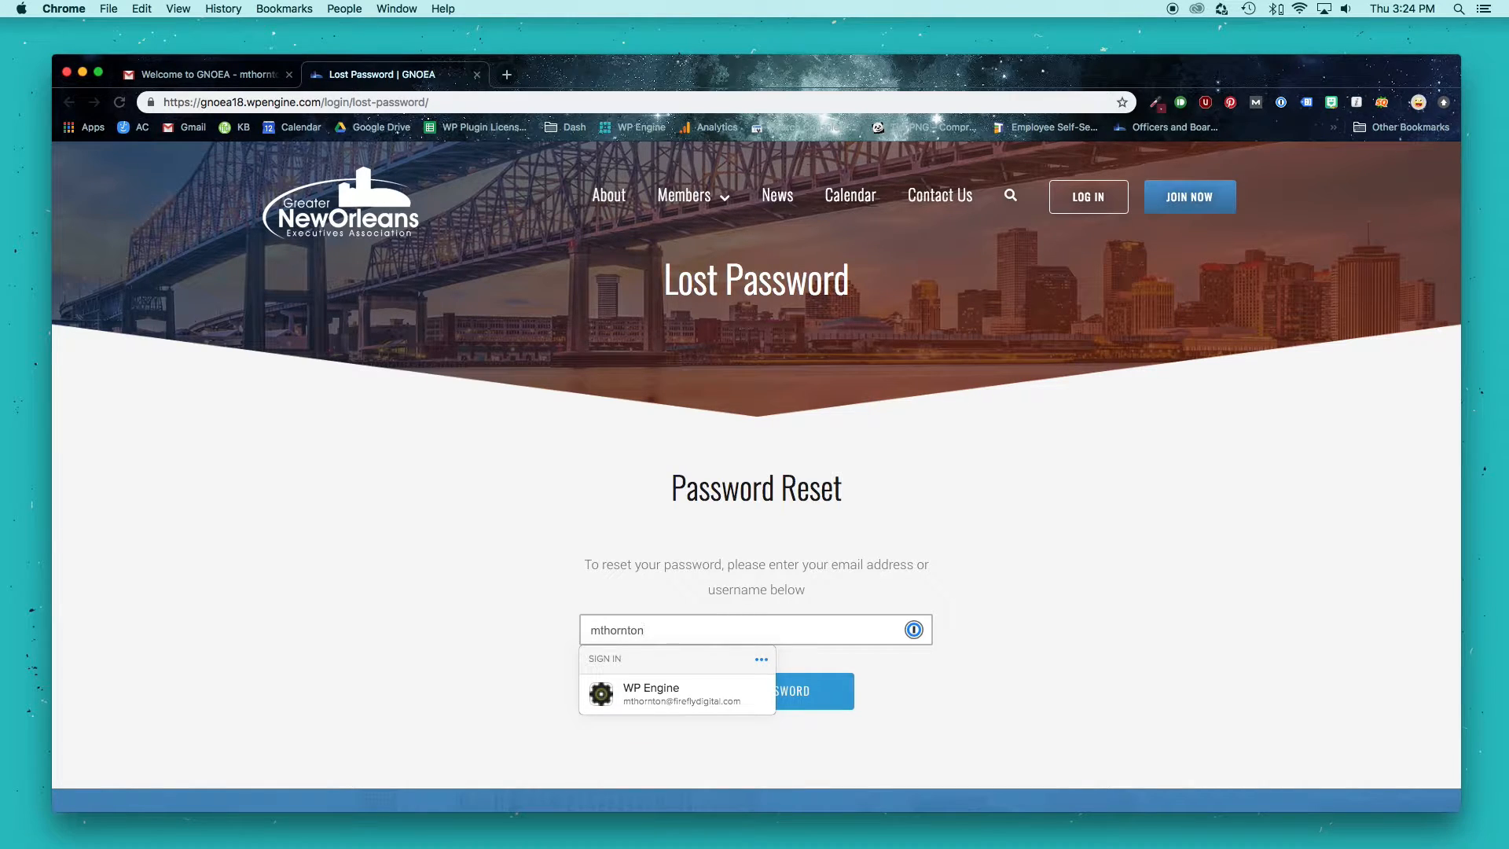
left_click(571, 580)
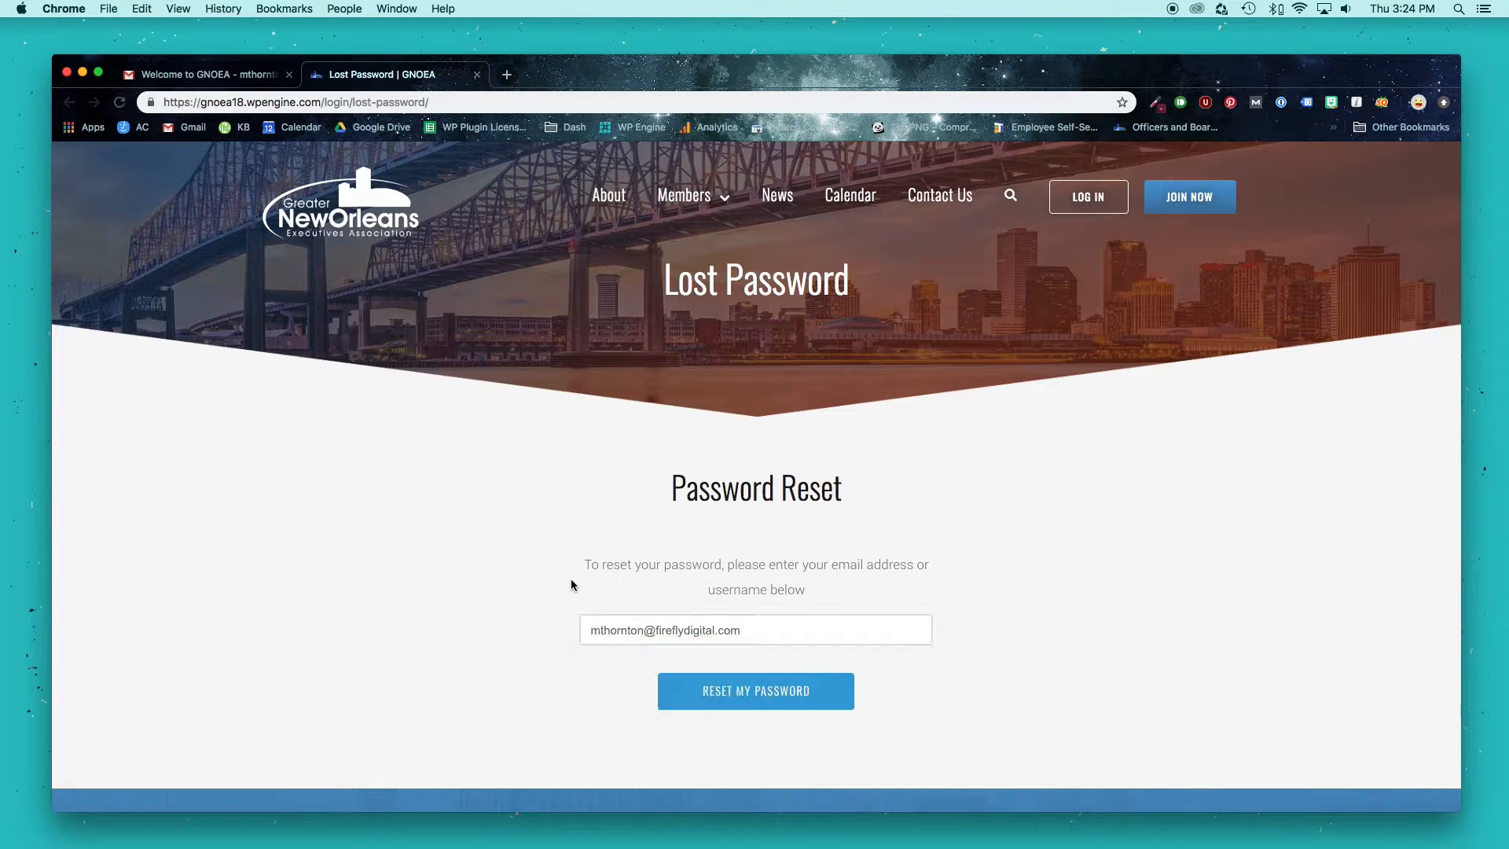
left_click(751, 690)
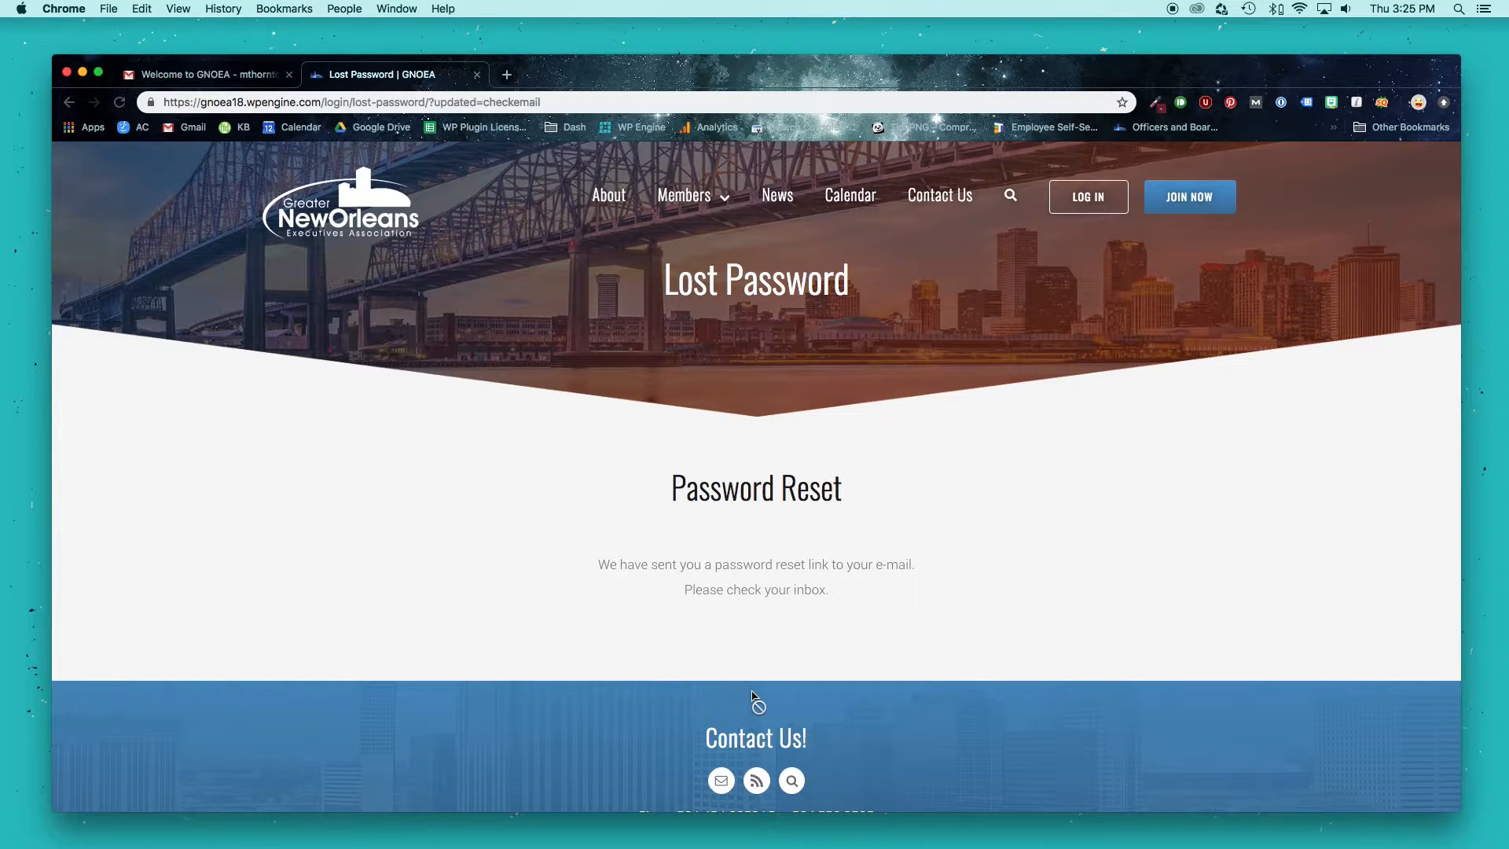
Open the GNOEA 'Reset your password' email in the Gmail inbox and follow its reset link.
left_click(201, 73)
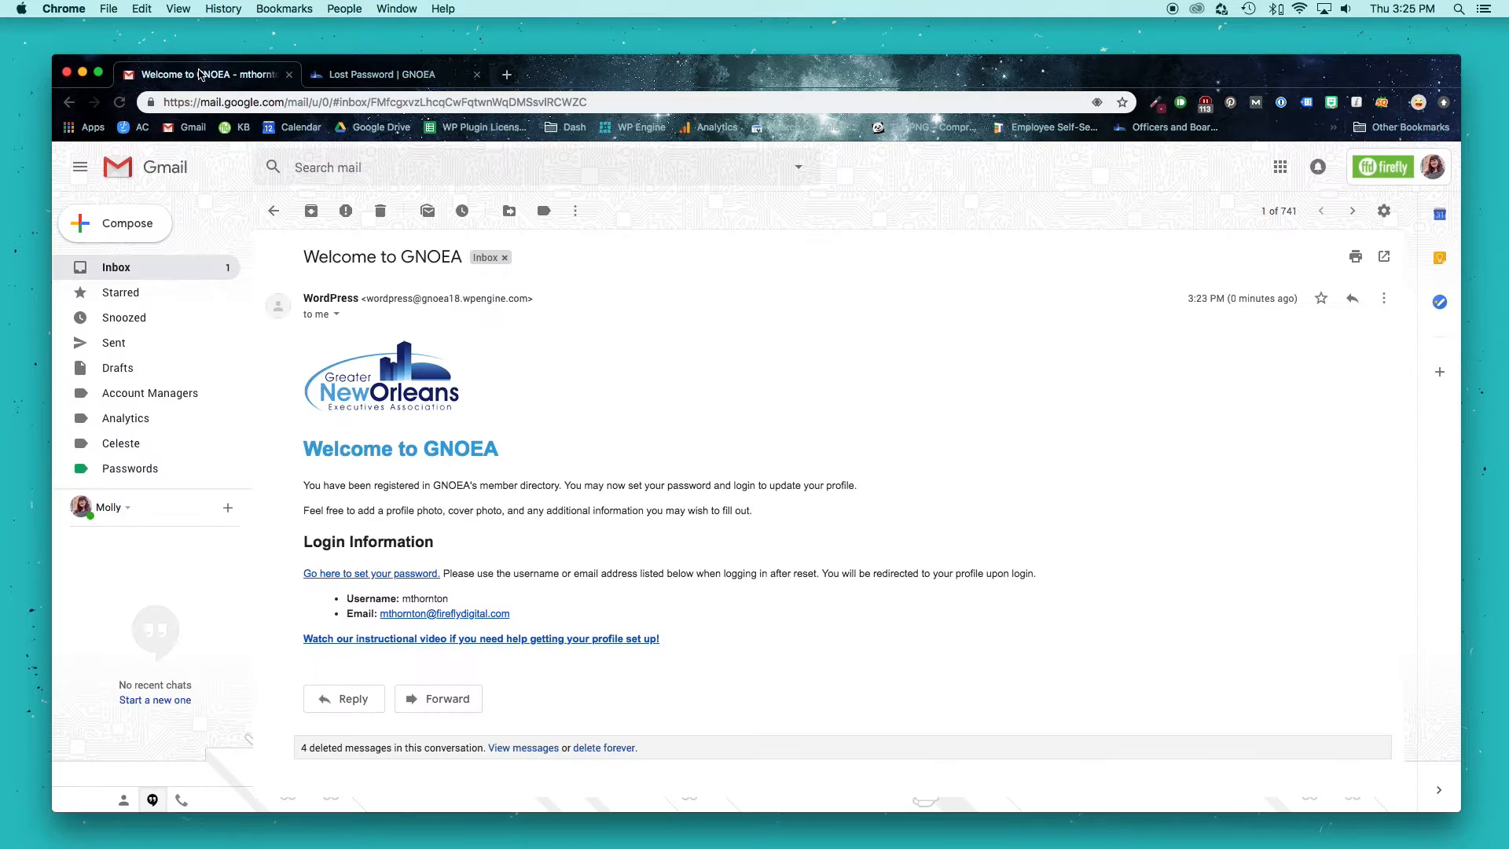
left_click(118, 268)
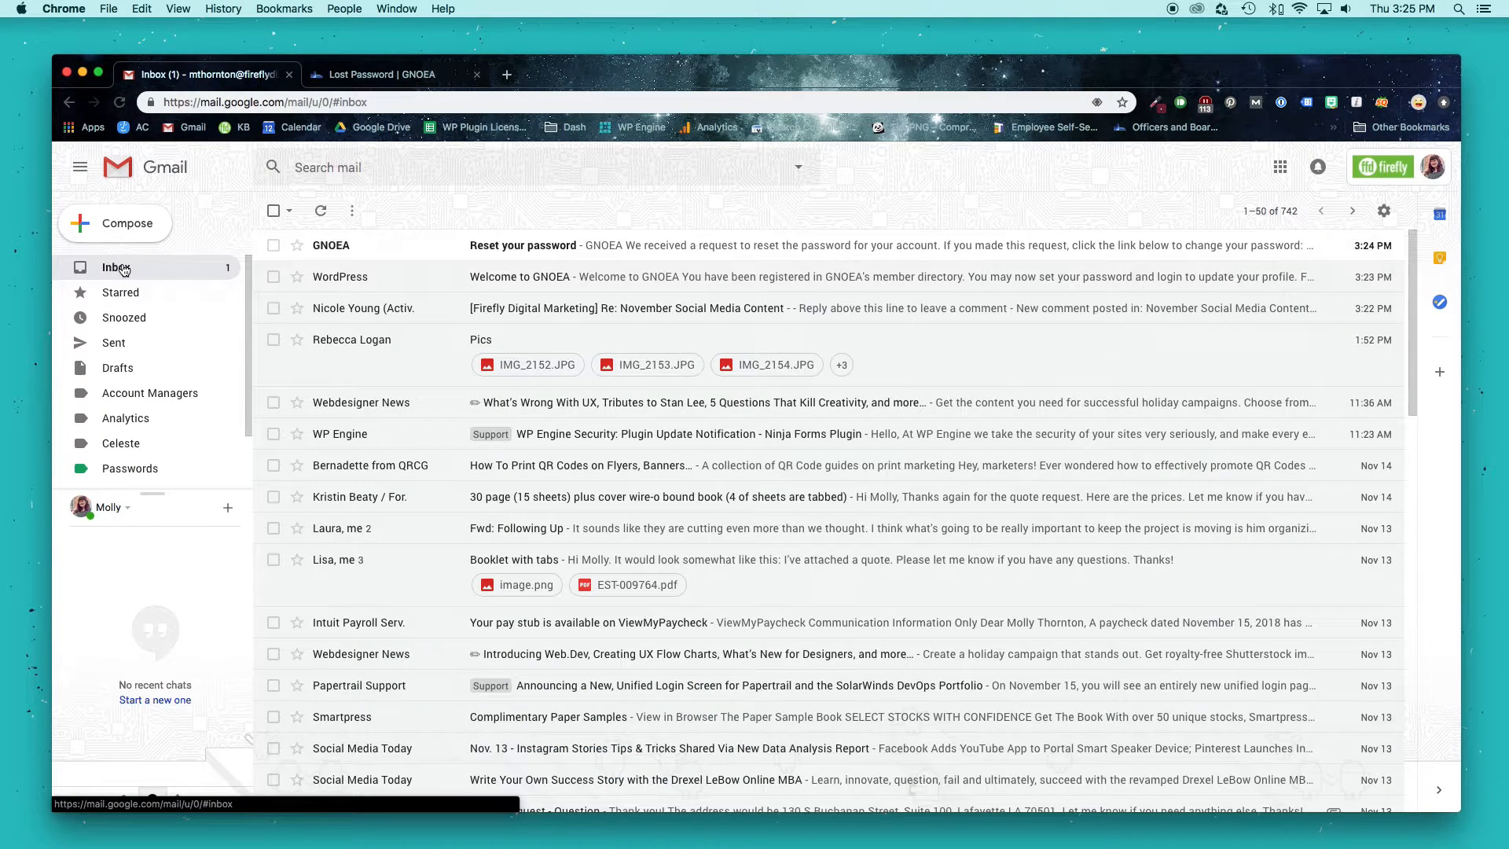
left_click(571, 247)
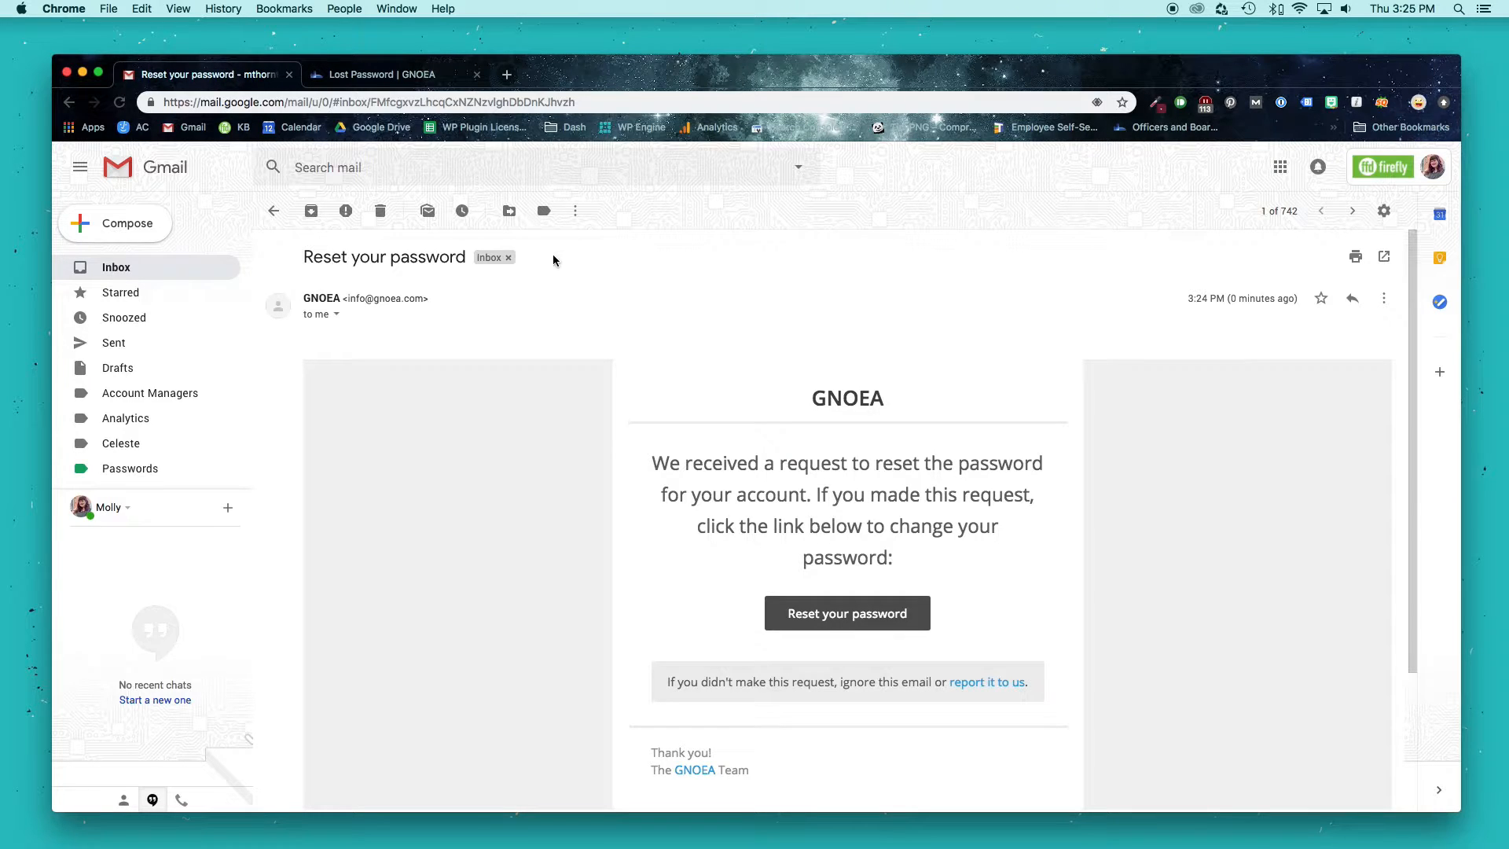
scroll(416, 305, "down", 1)
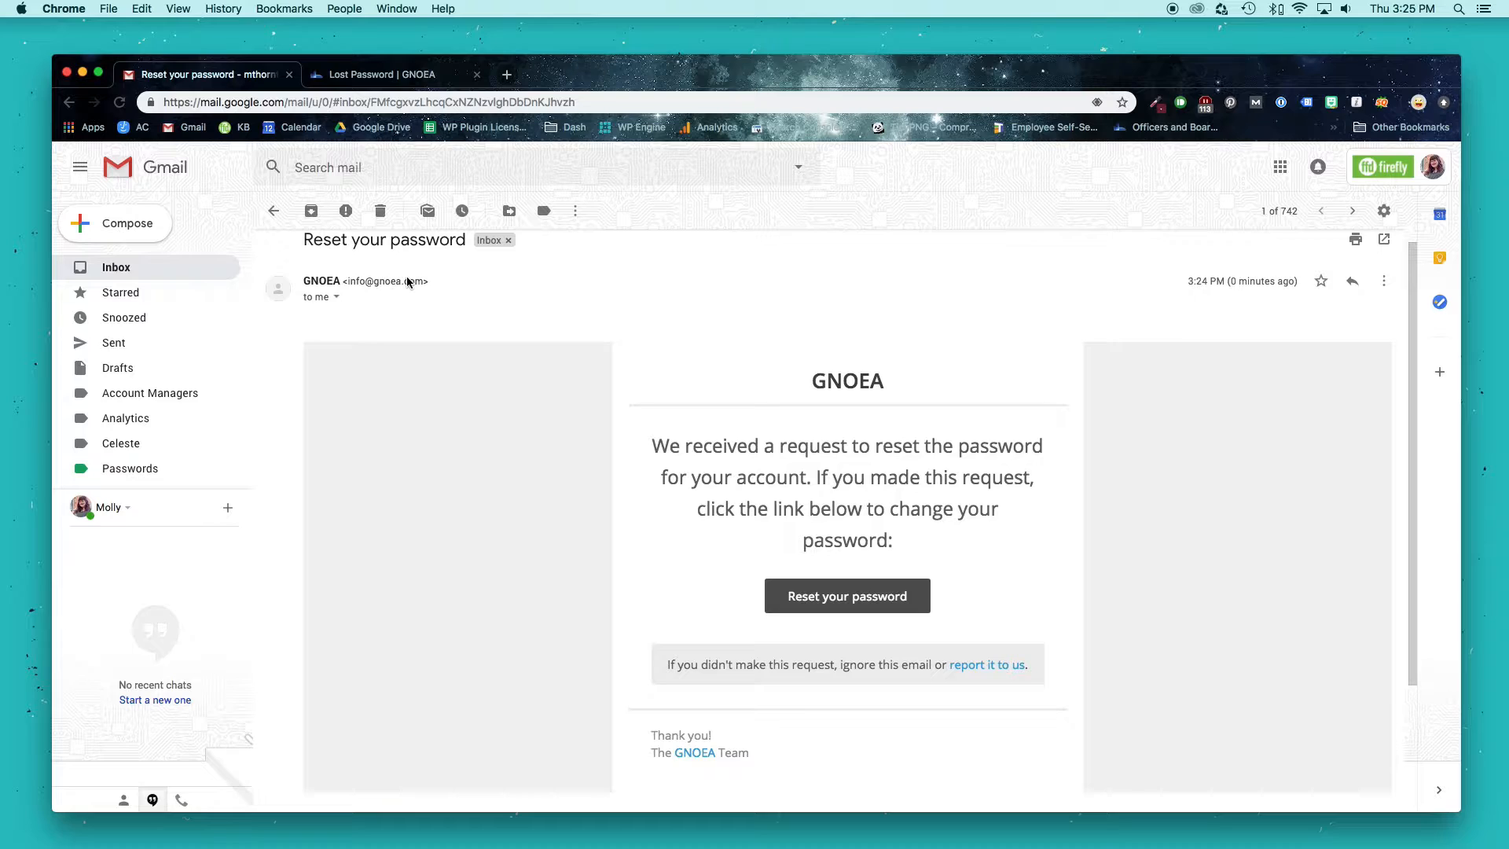
left_click(862, 601)
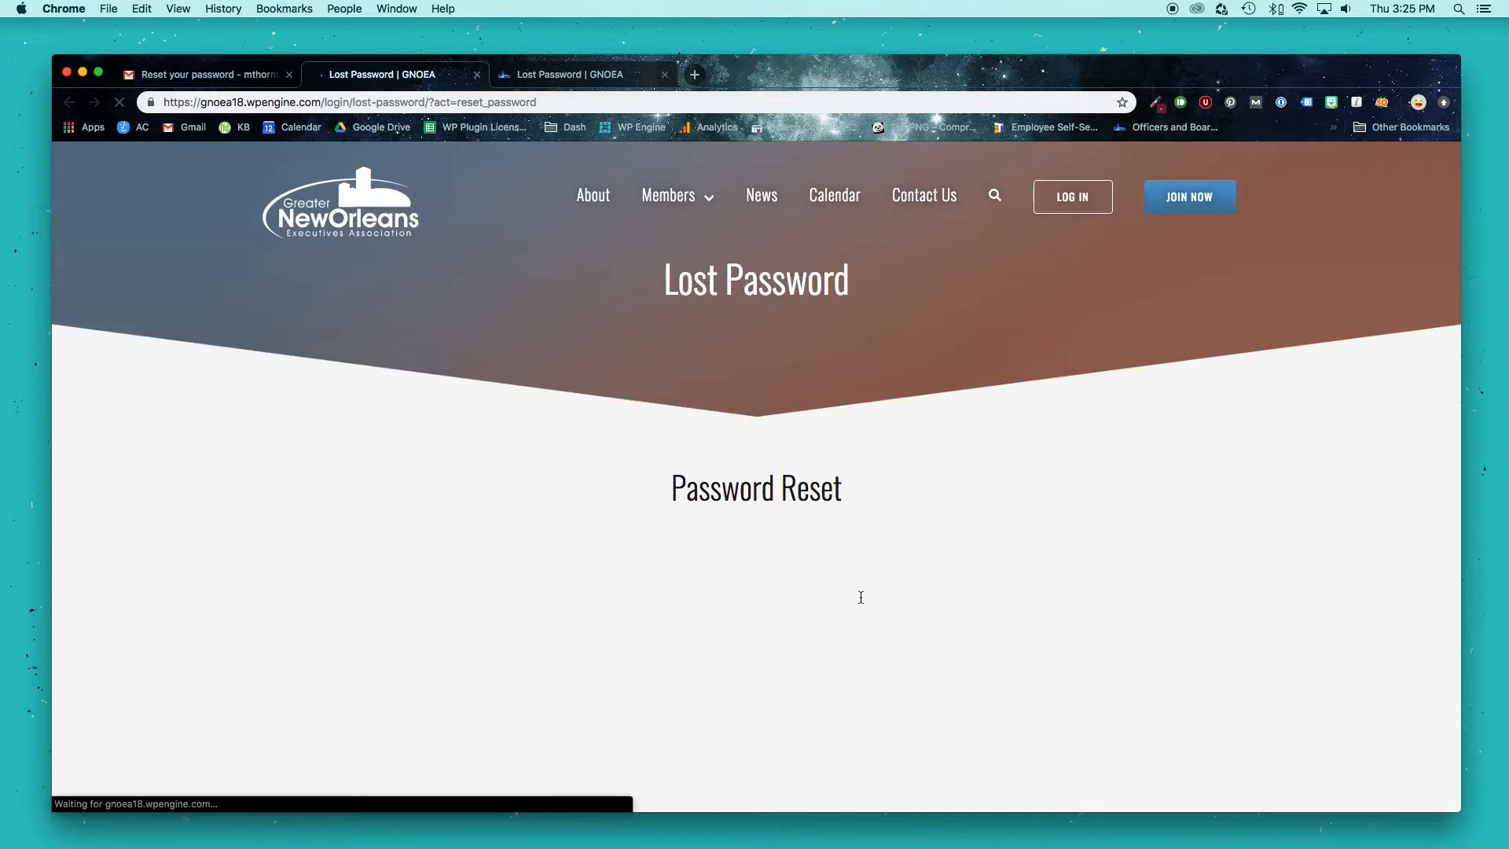
Enter the new password in the New Password and Confirm Password fields.
left_click(631, 600)
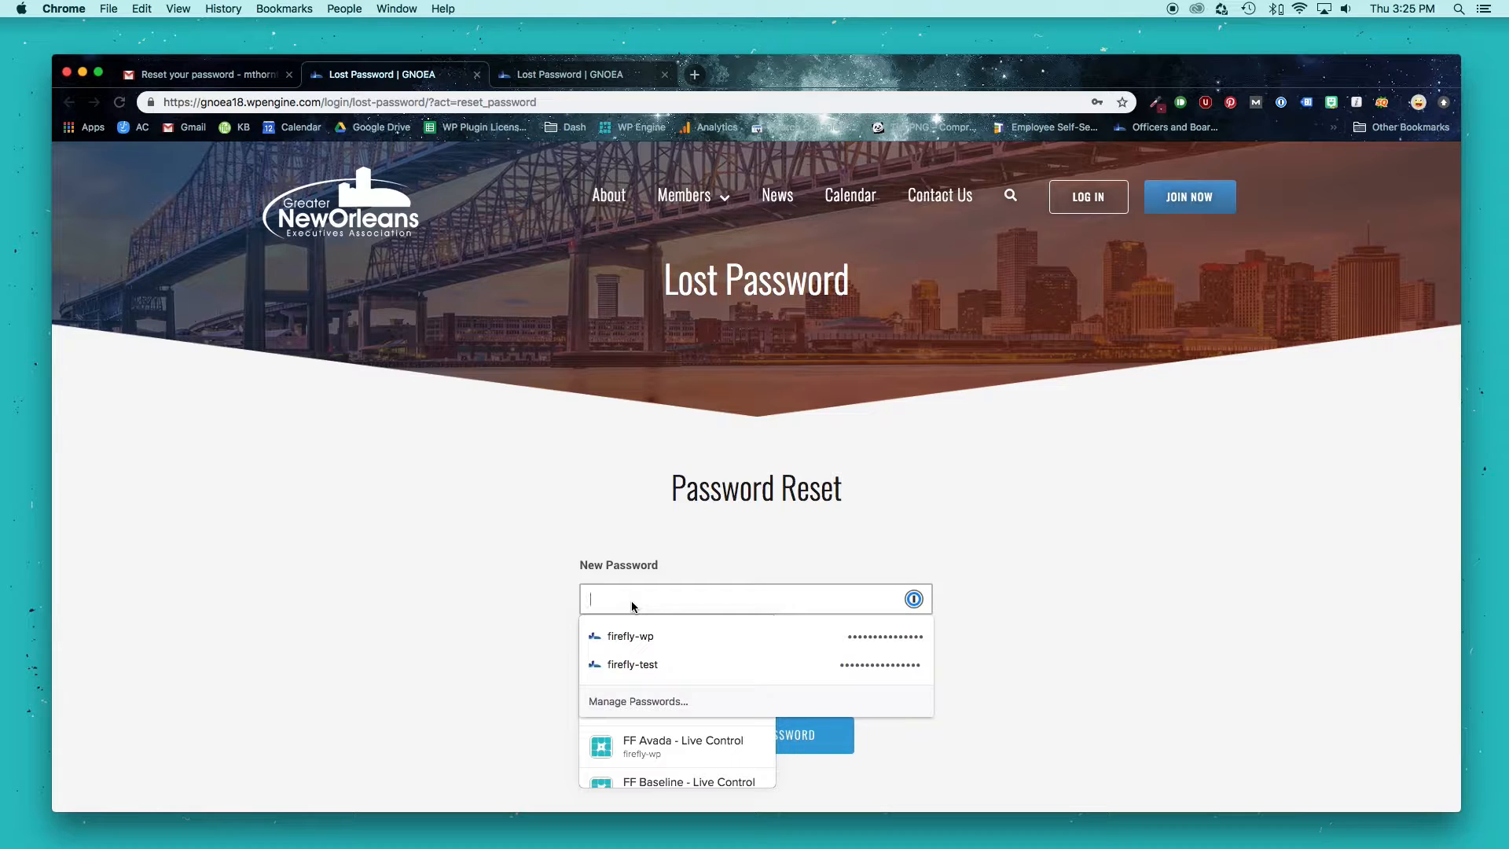
type("•••")
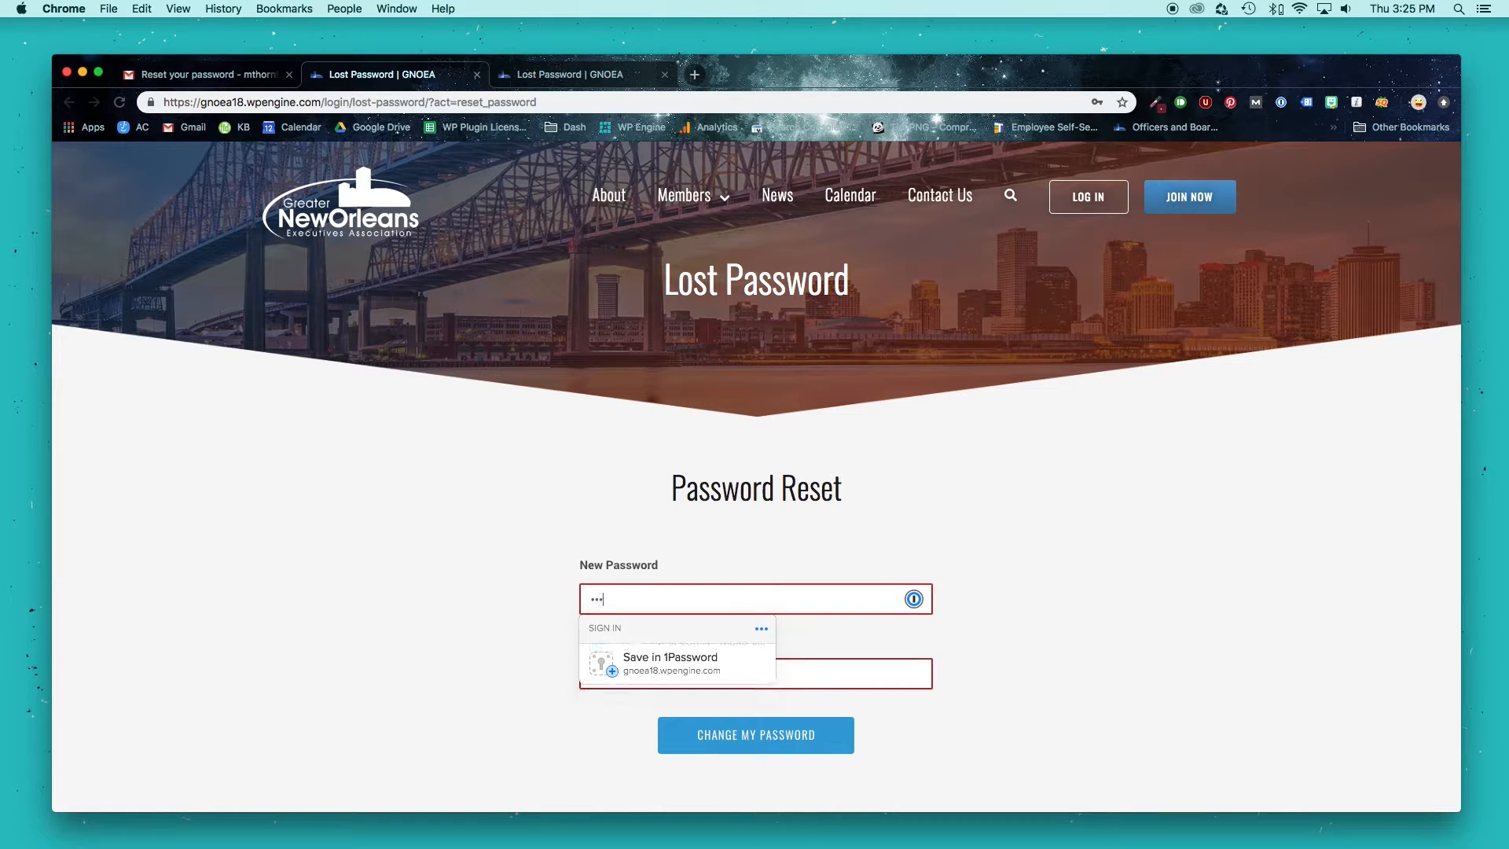
type("••••••••••••")
left_click(794, 674)
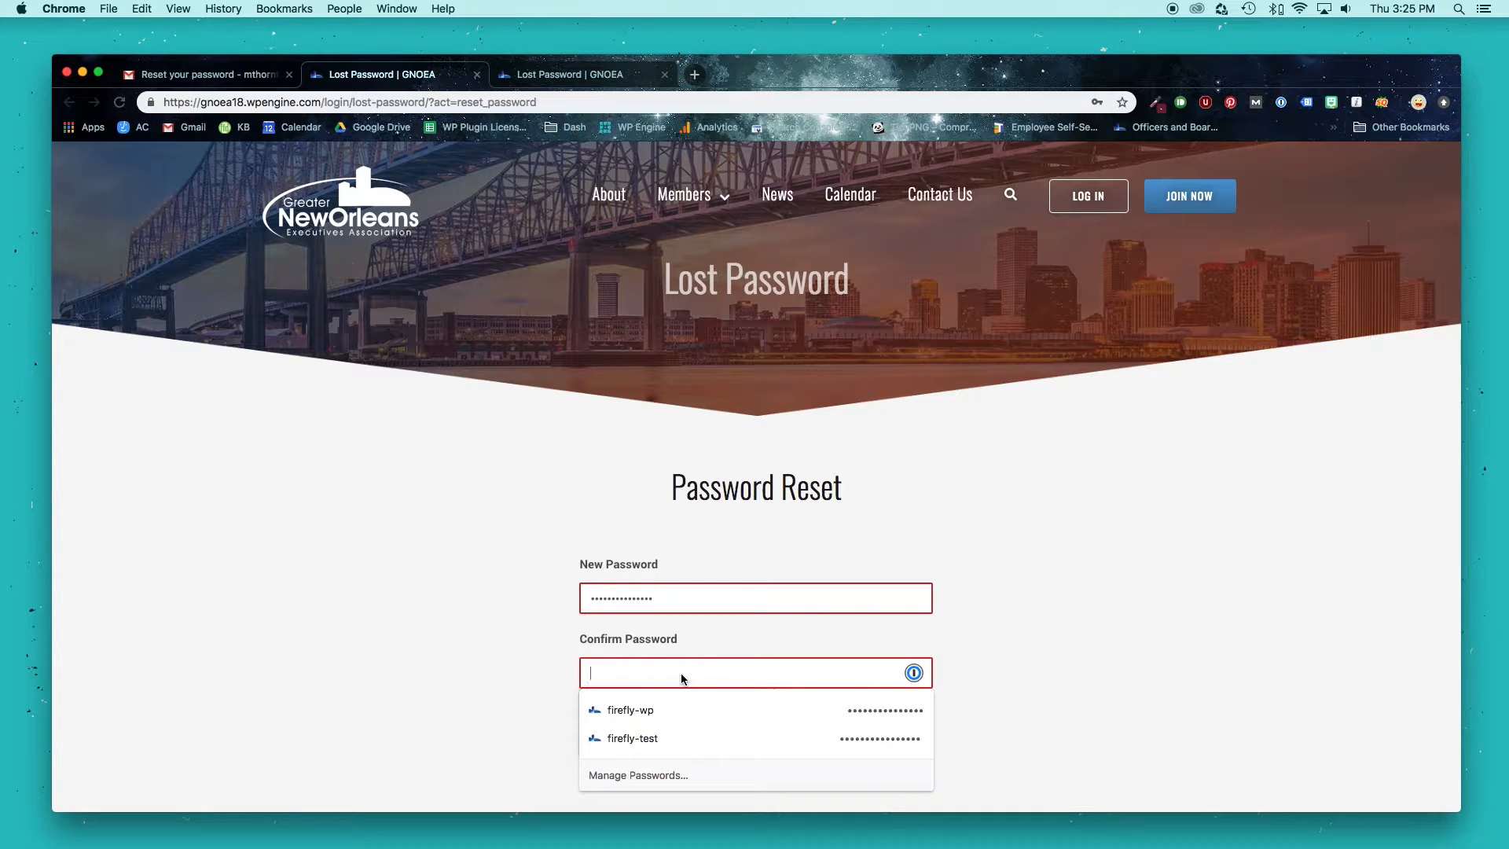
type("x")
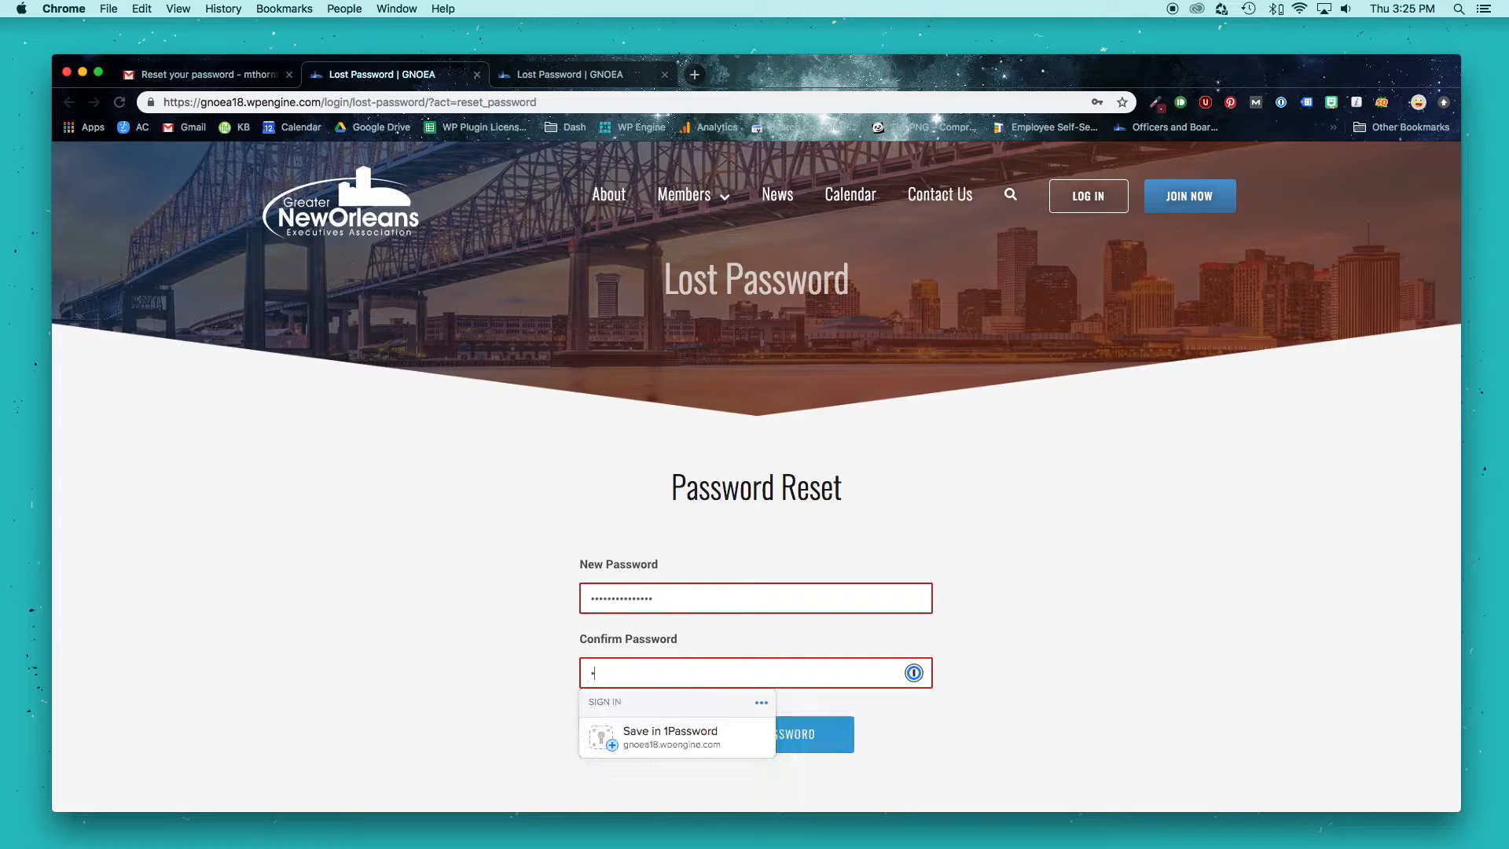
type("xxxxxxxxxxxxxx")
Retype the new password so both fields match, and submit Change My Password.
left_click(667, 602)
key("super+a")
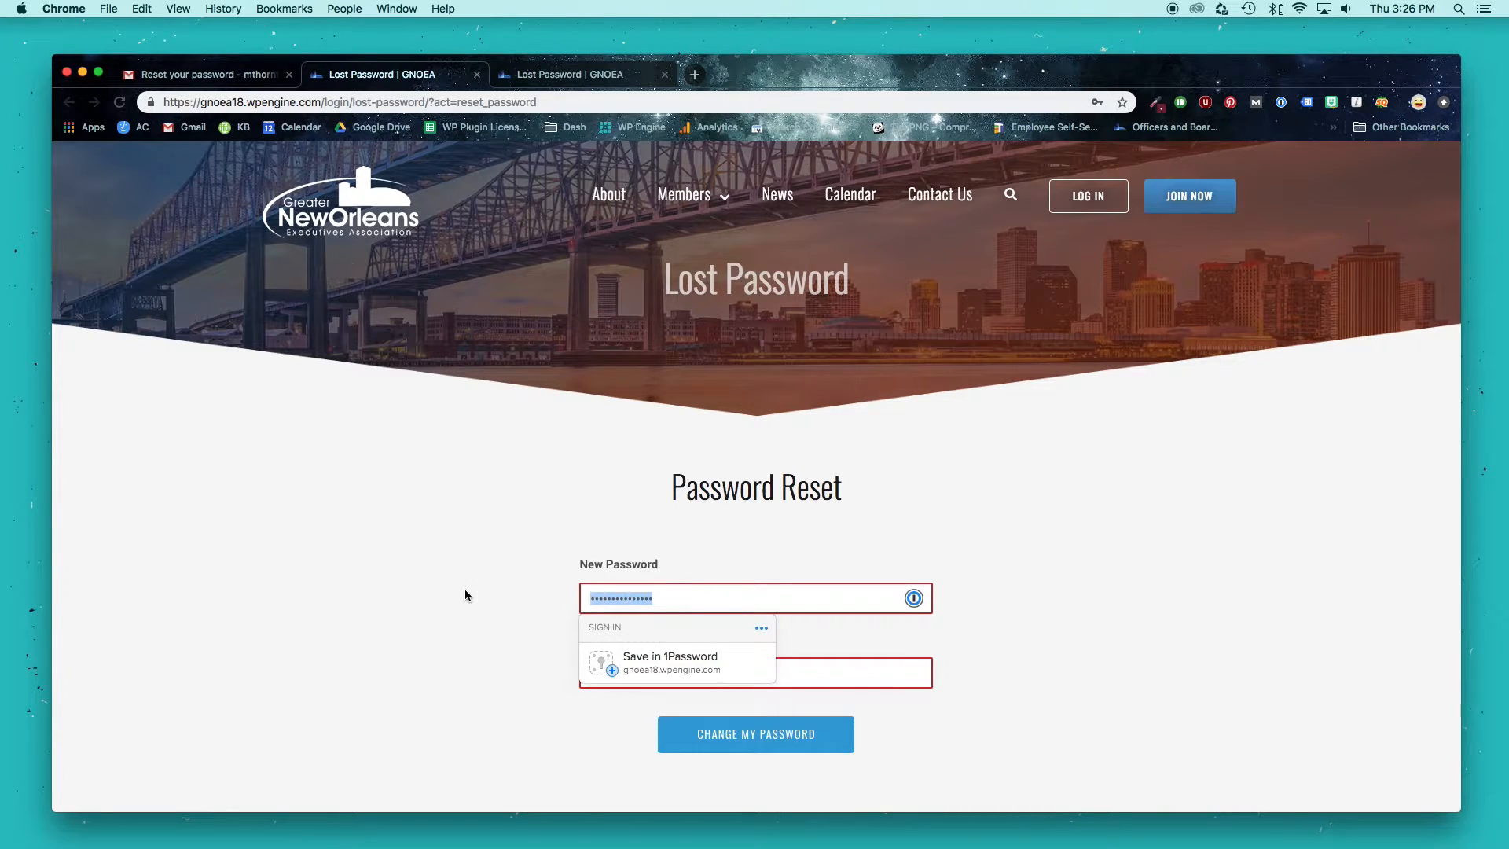
key("BackSpace")
type("xxxxxxxxxxxxxxxx")
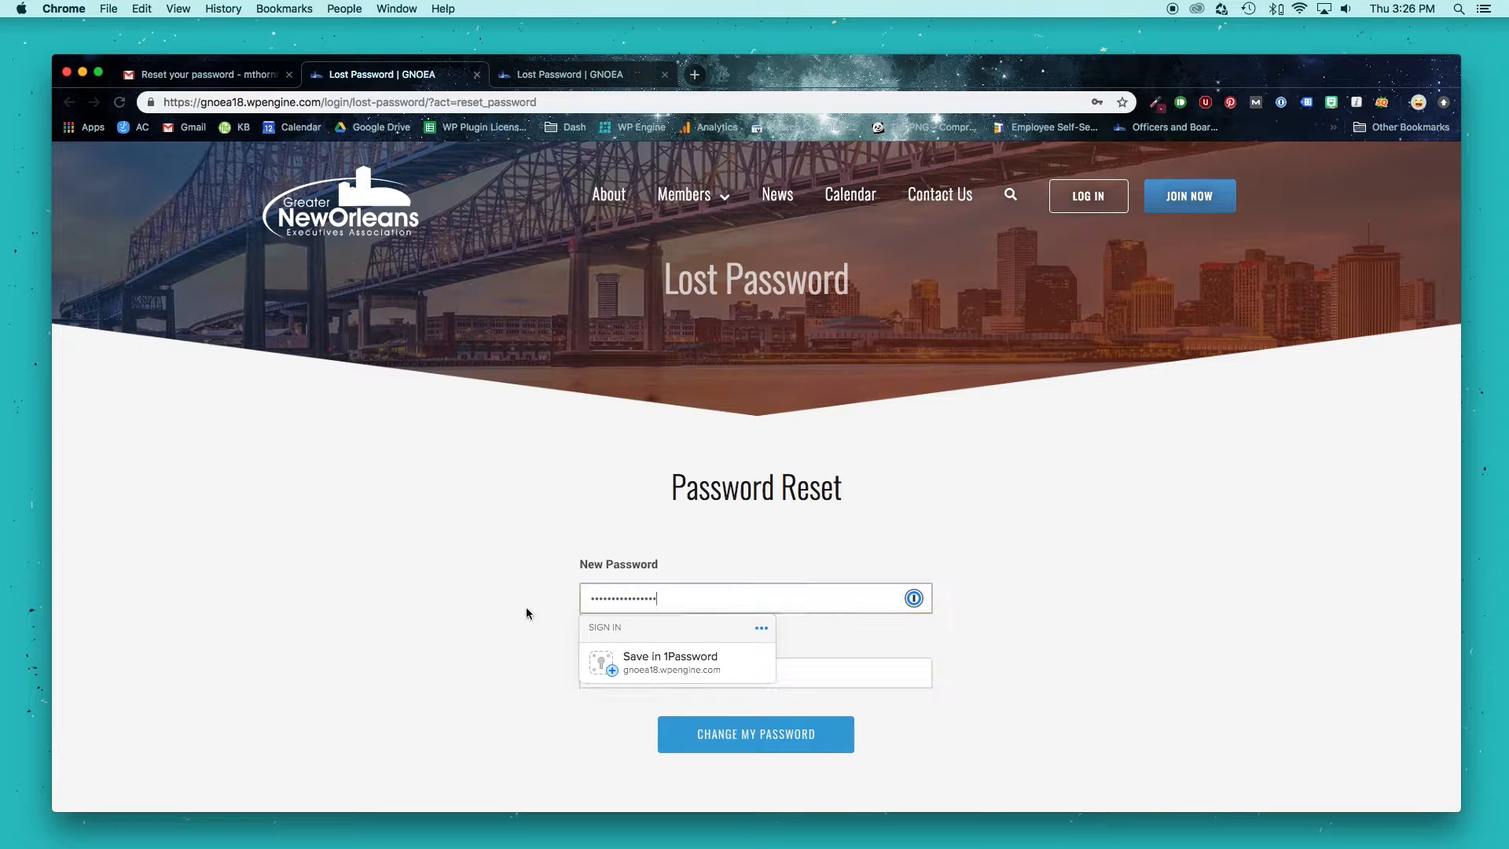
left_click(817, 671)
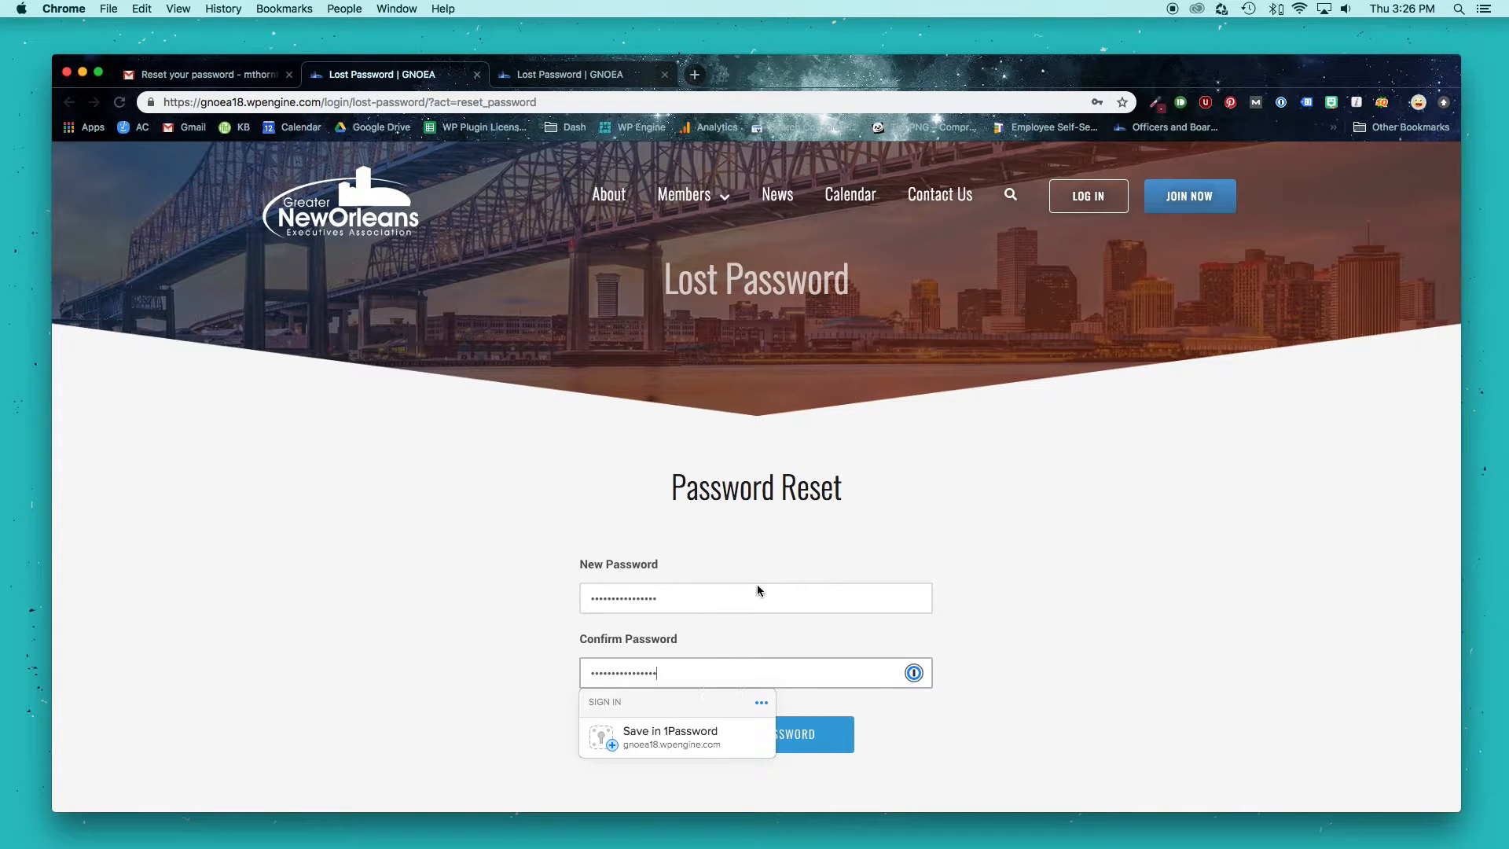
left_click(948, 715)
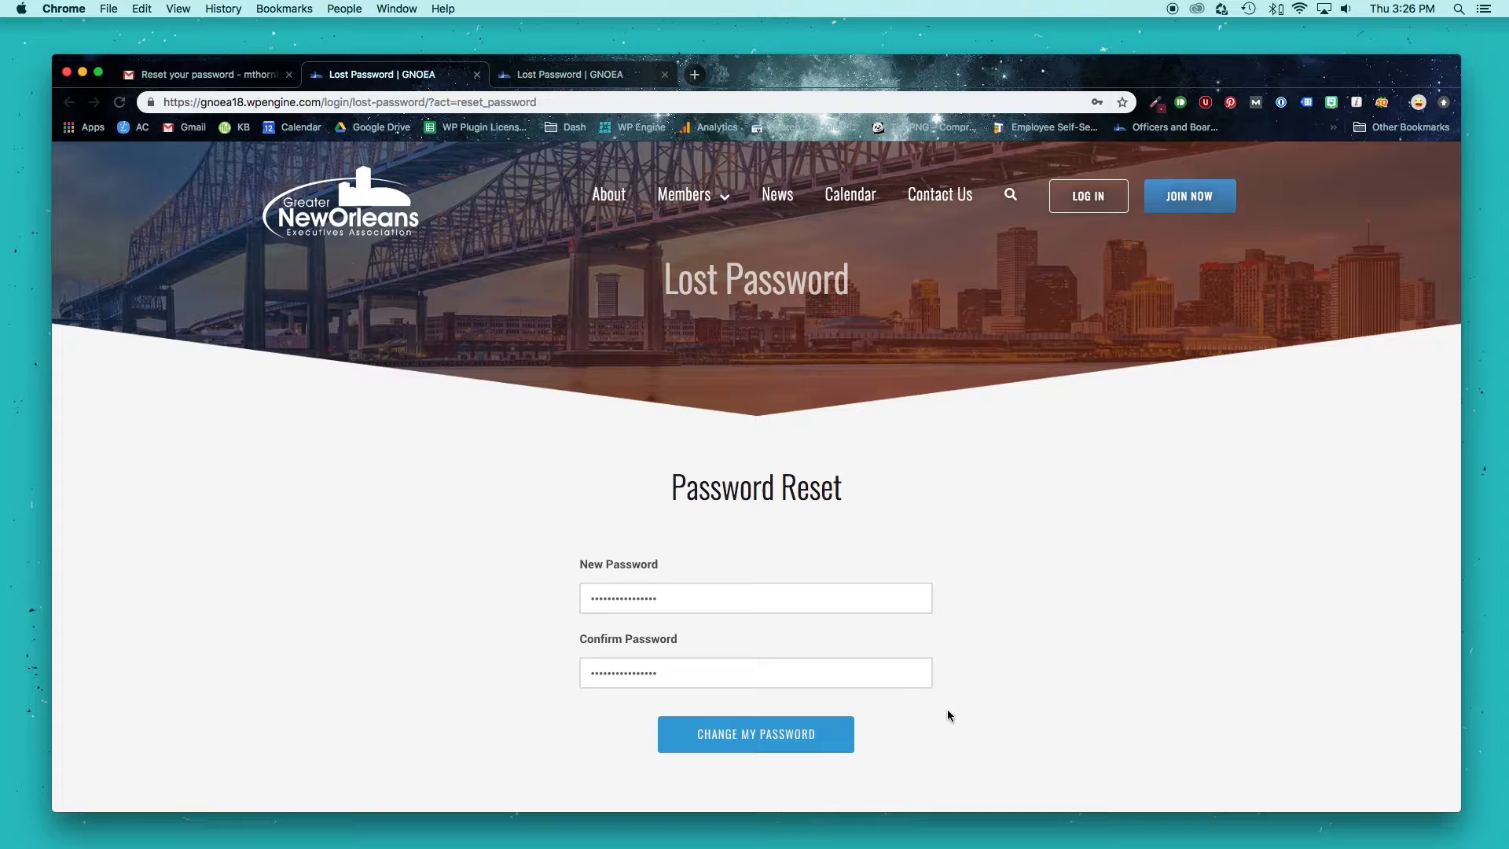
left_click(752, 736)
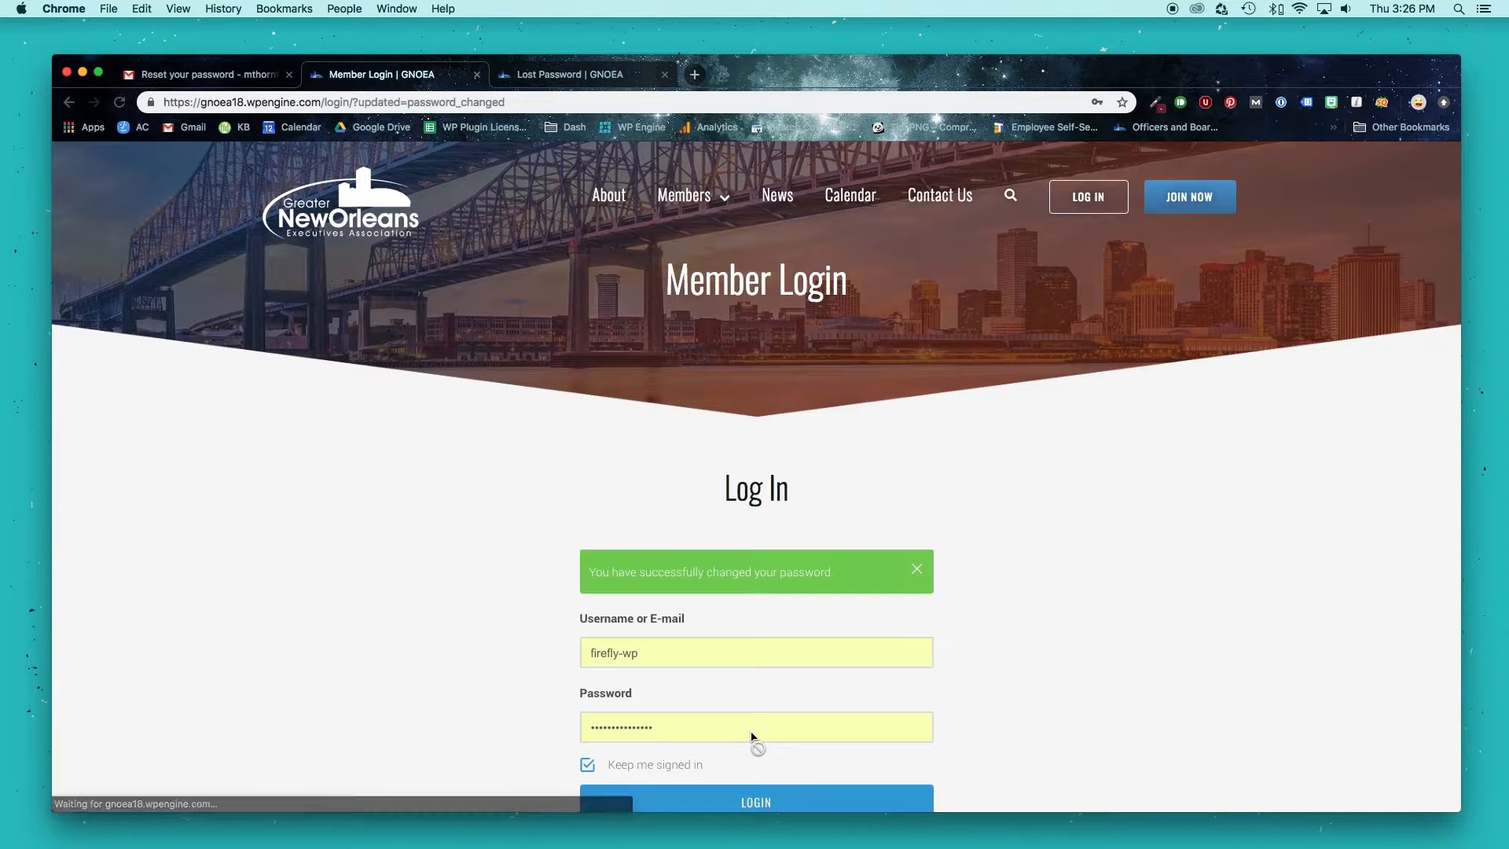
Replace the prefilled username on the Member Login form with the member's e-mail address.
scroll(668, 462, "down", 3)
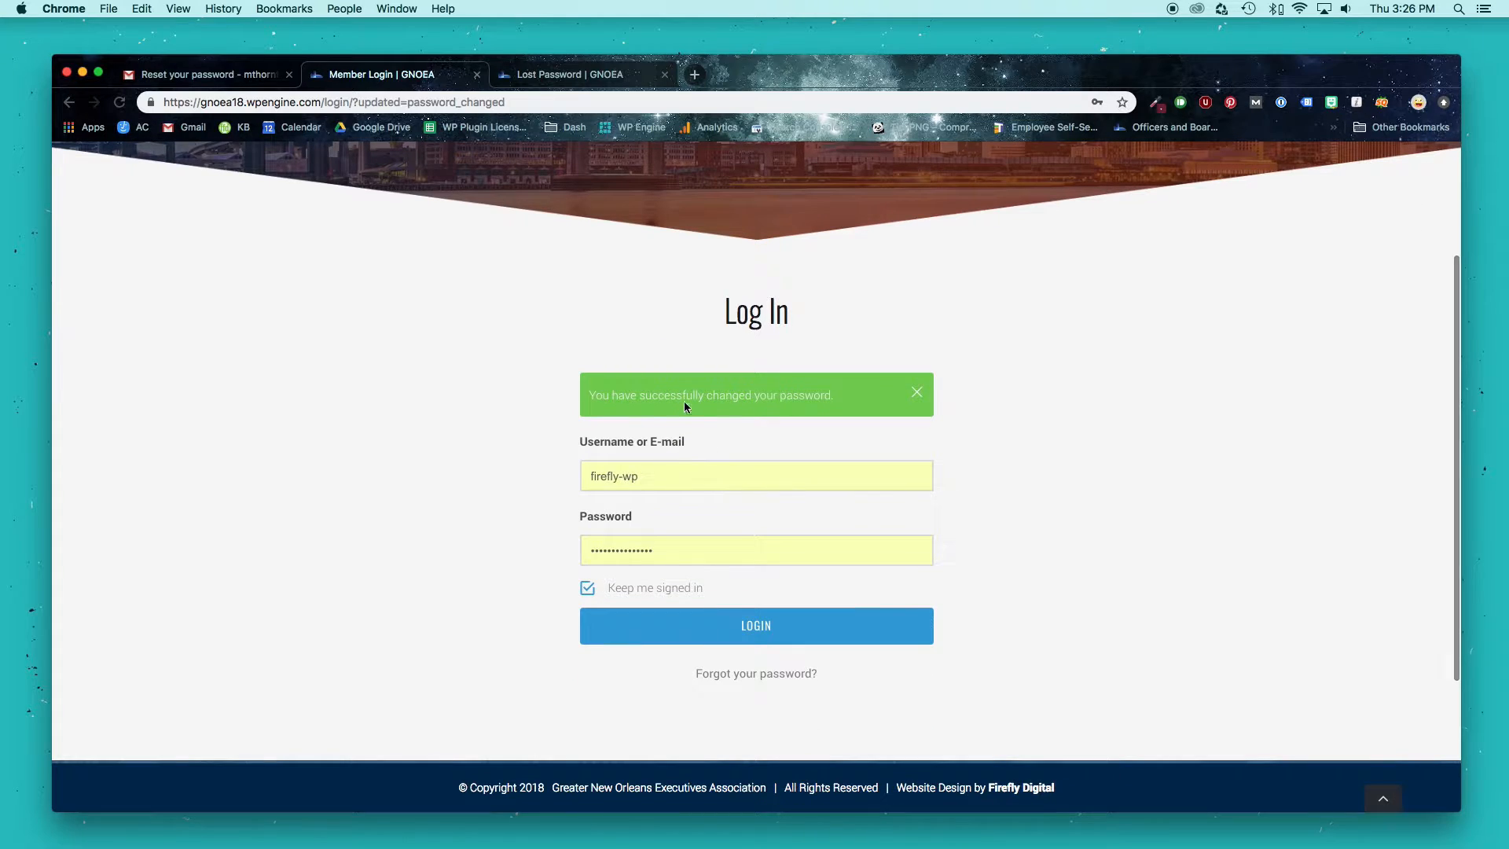
left_click_drag(646, 478, 502, 465)
key("BackSpace")
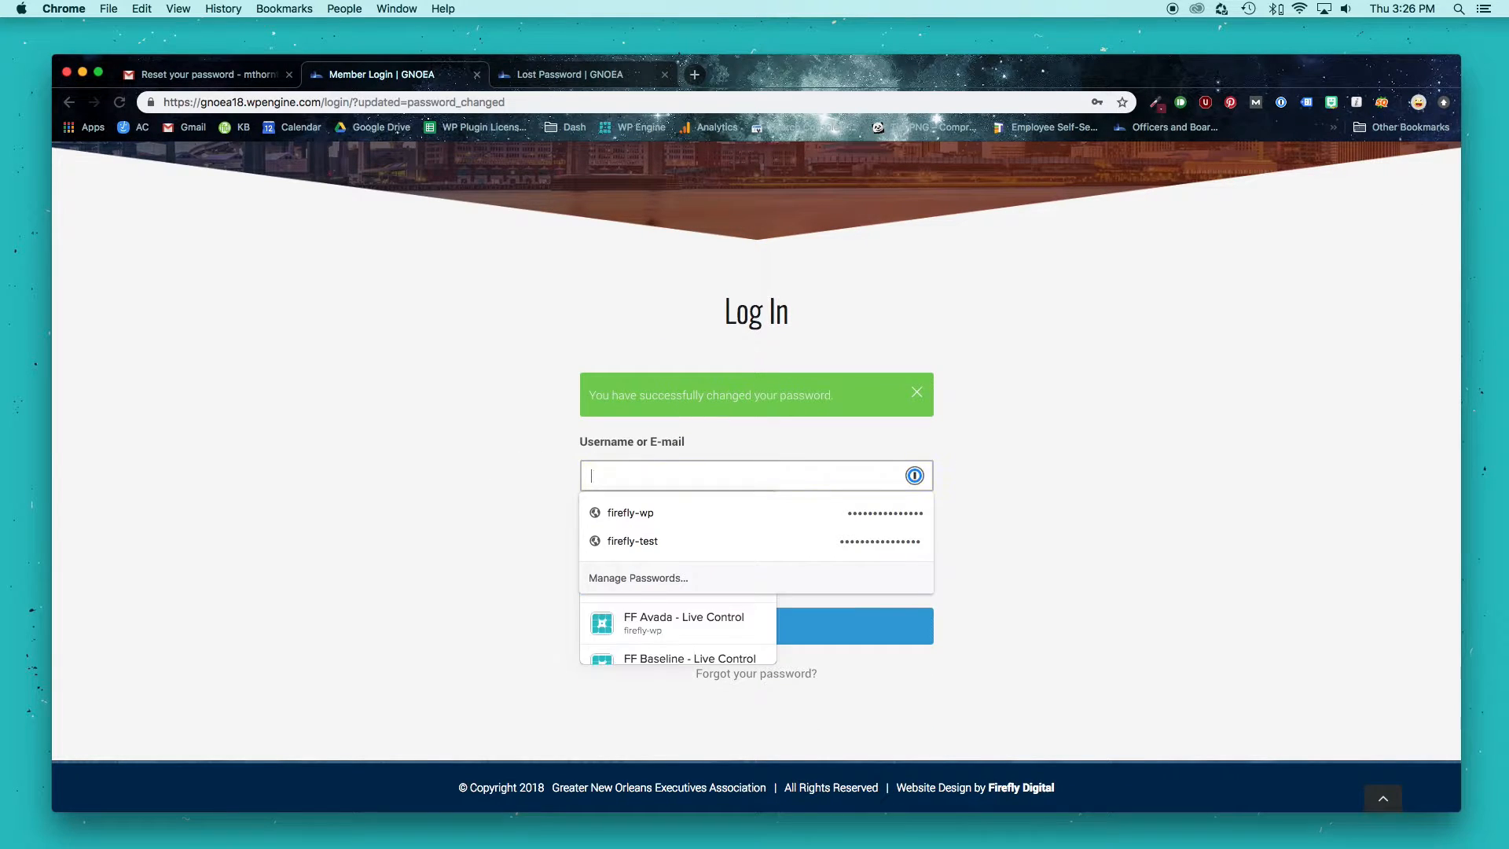
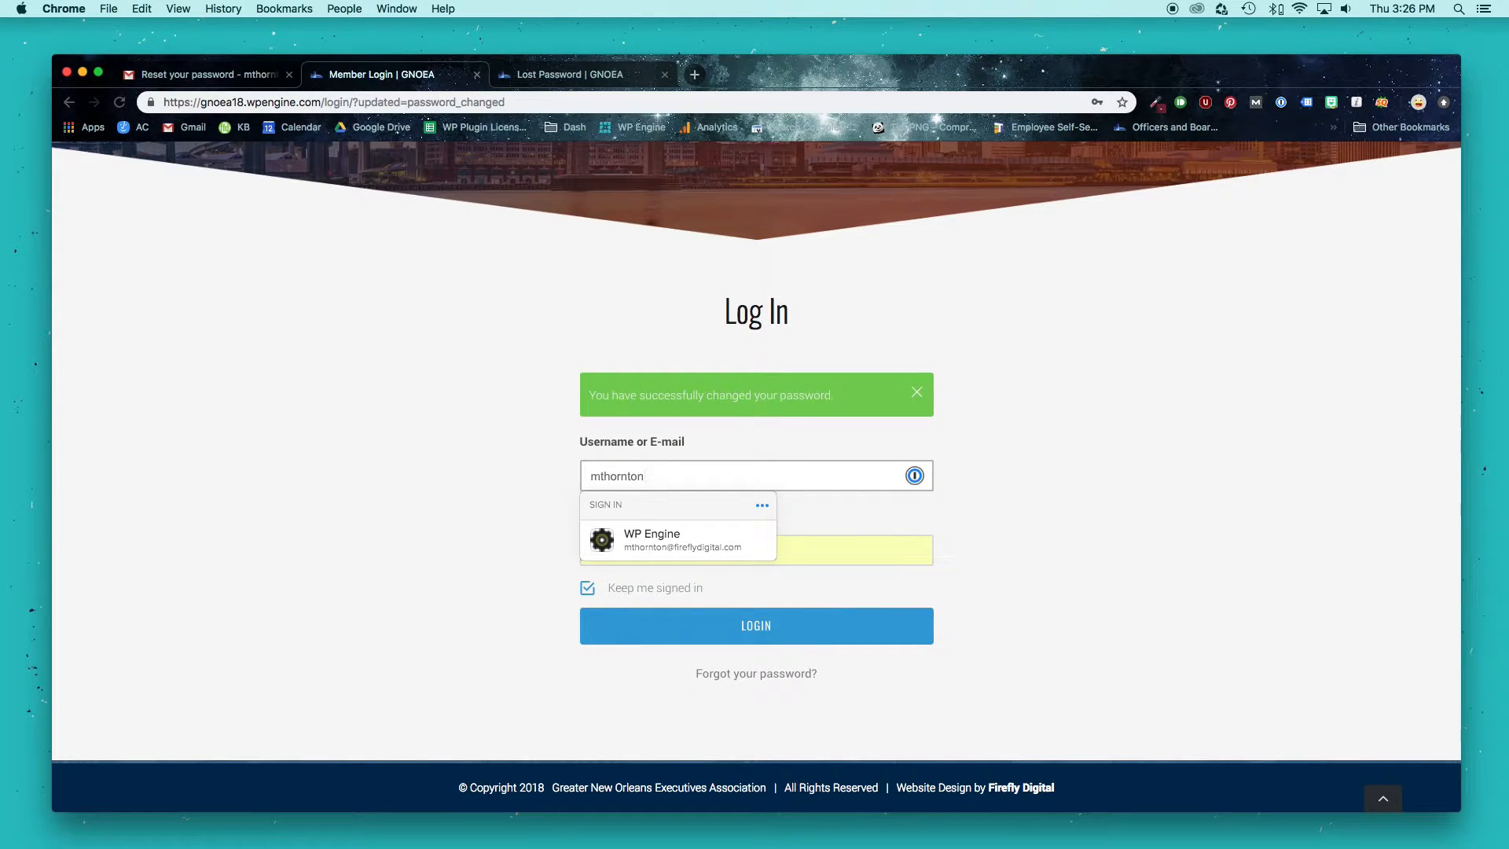
Enter the new password and log in to the member site.
left_click(845, 549)
left_click_drag(679, 548, 454, 551)
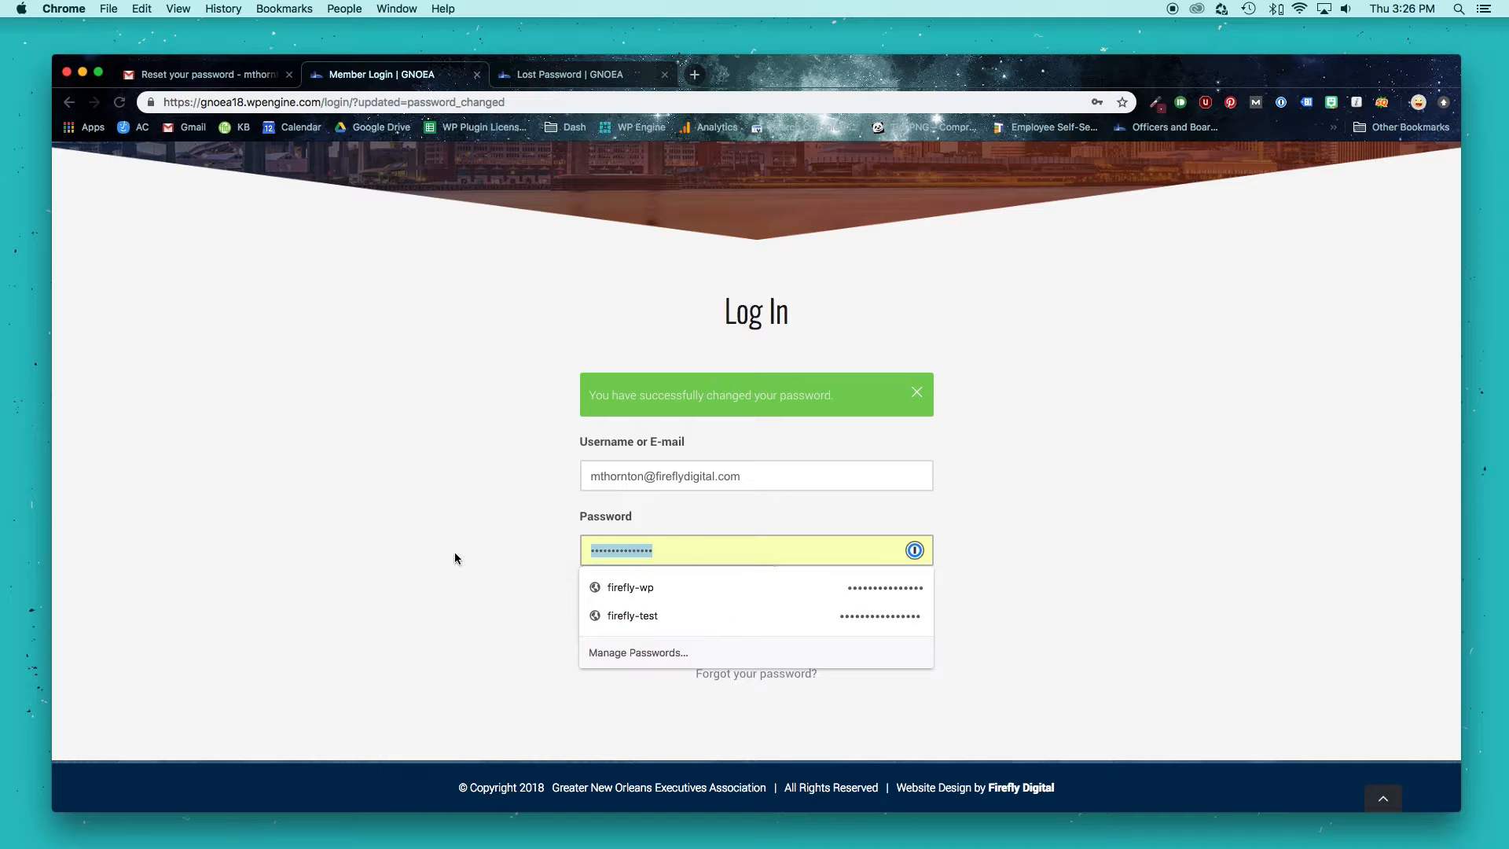
type("••••••••••••••")
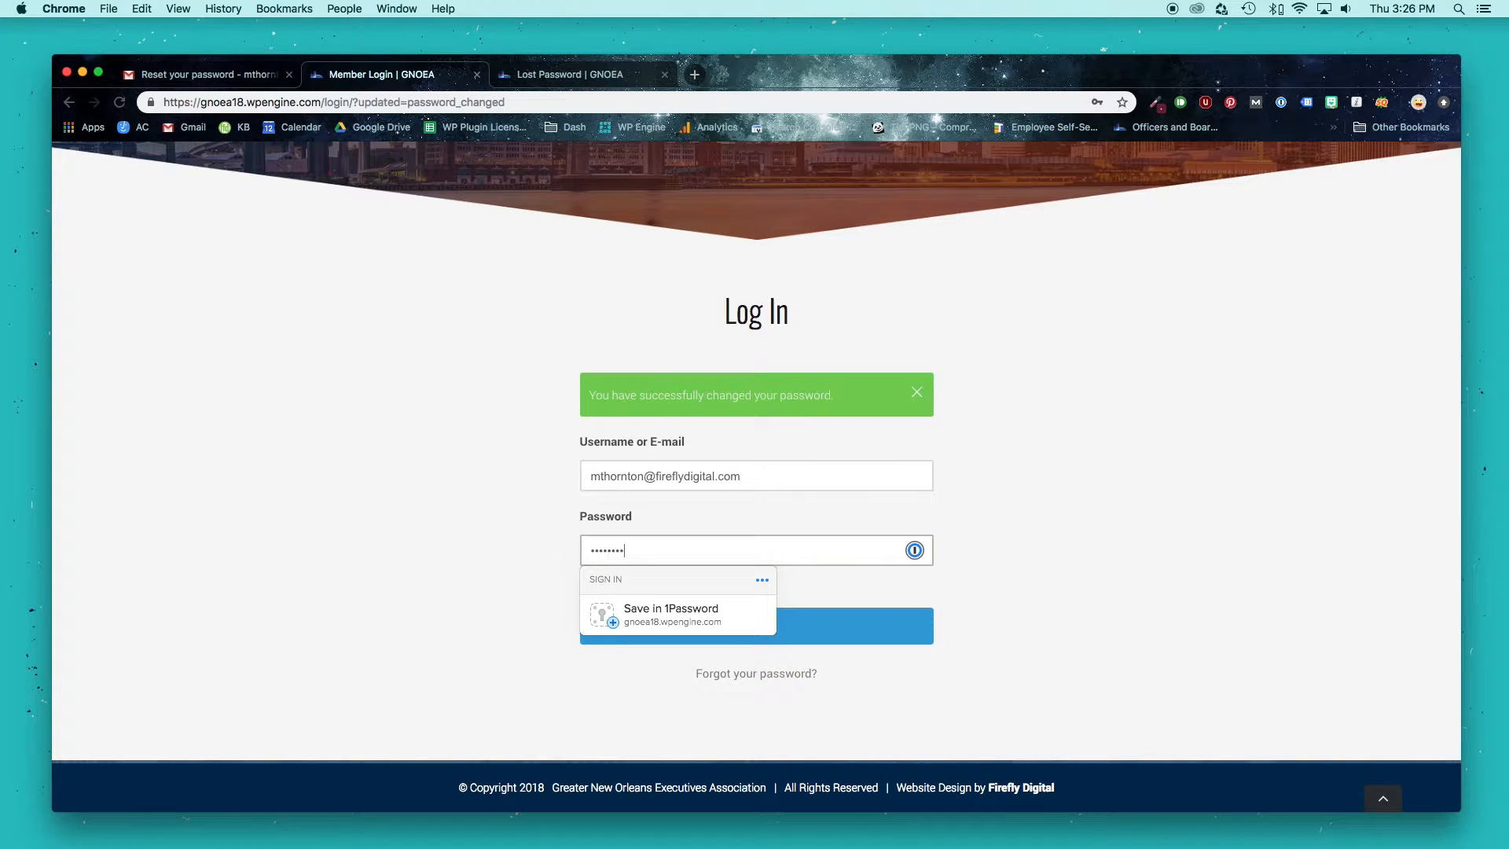
type("•")
left_click(1019, 579)
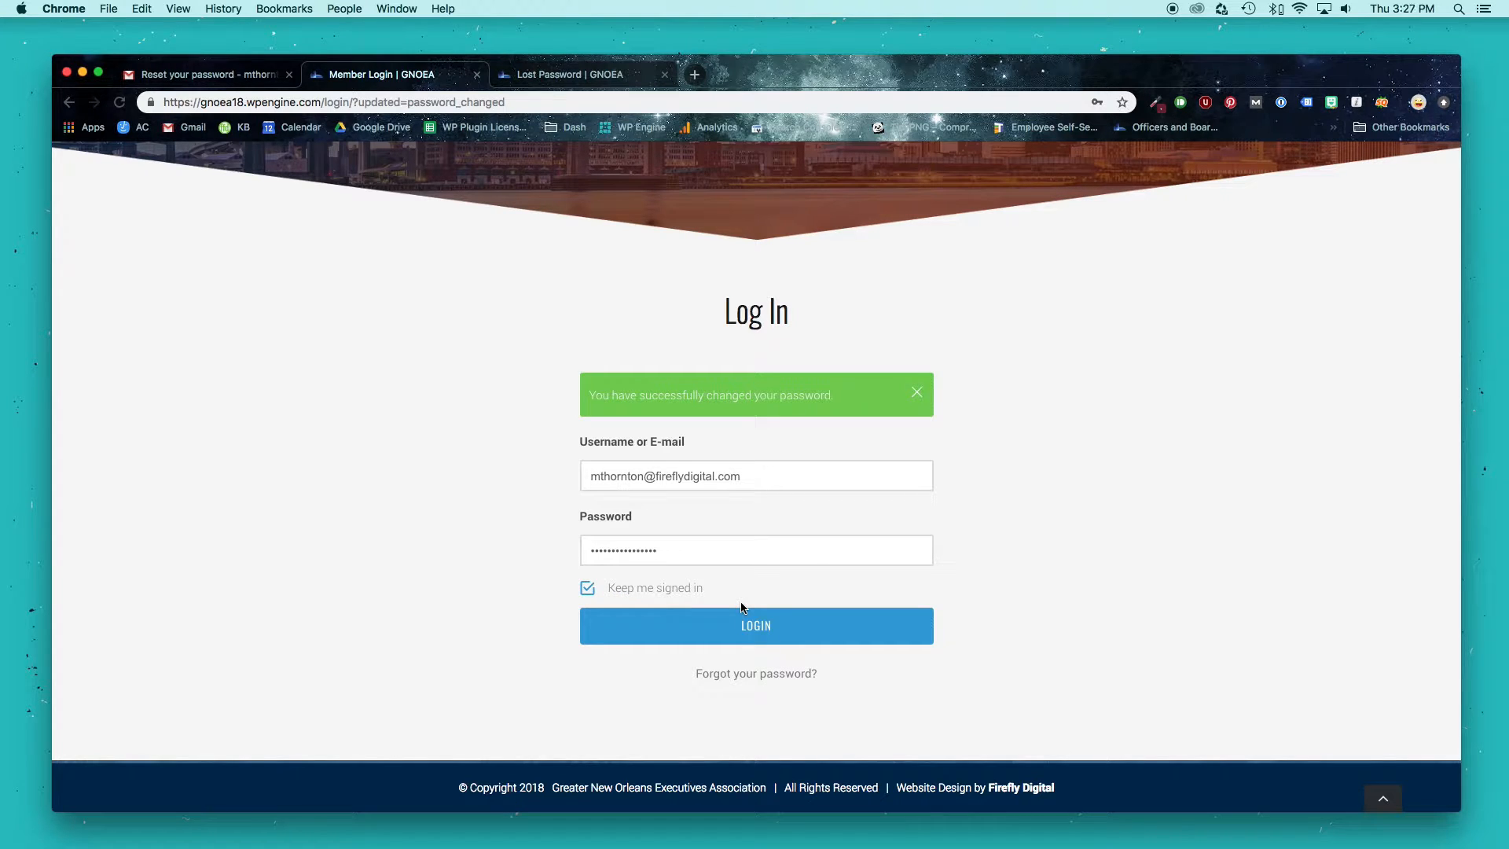
scroll(741, 609, "down", 1)
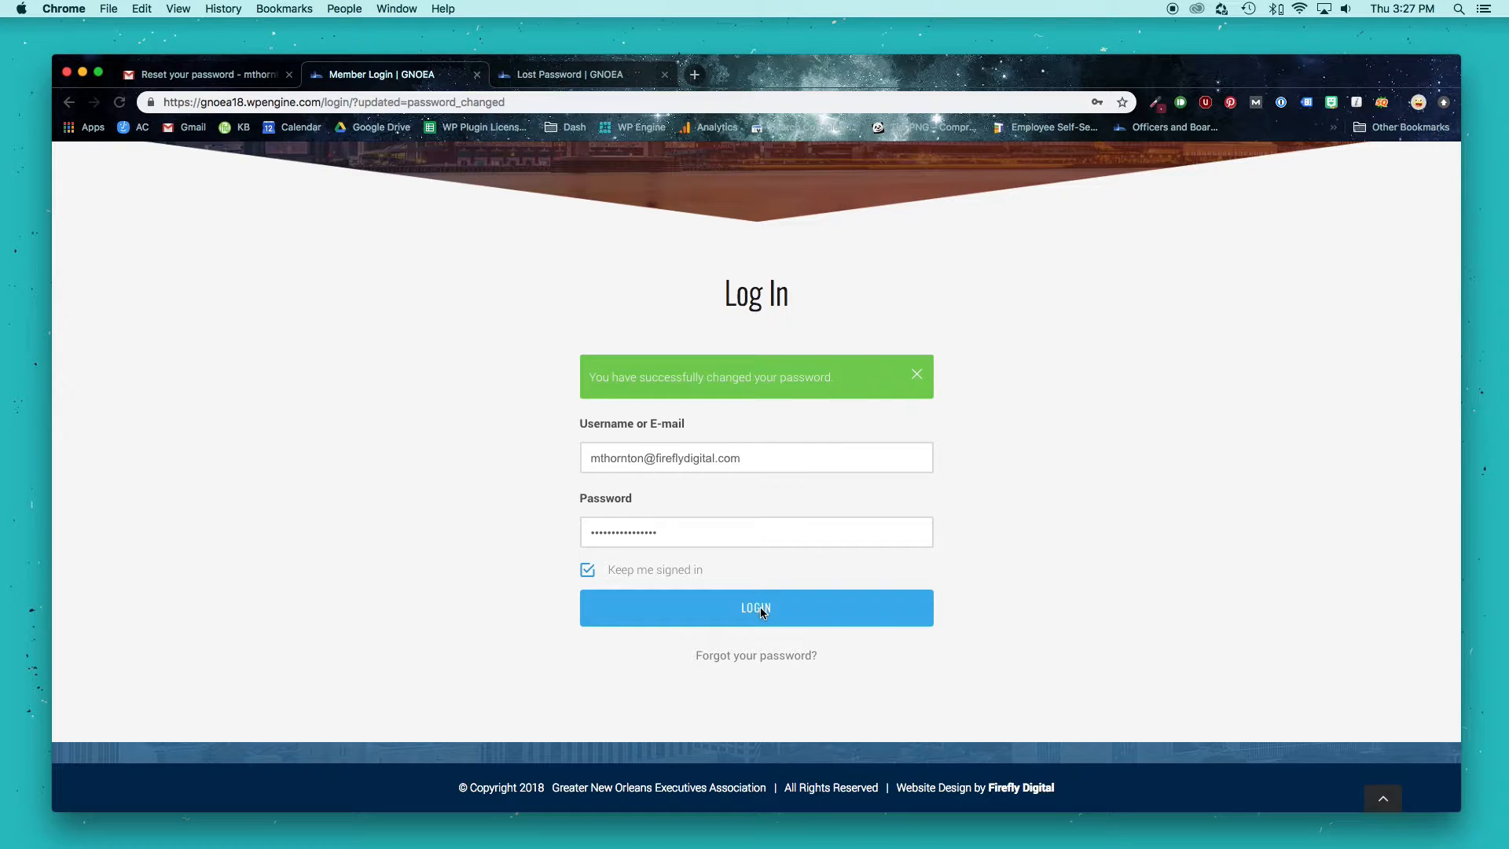
left_click(760, 608)
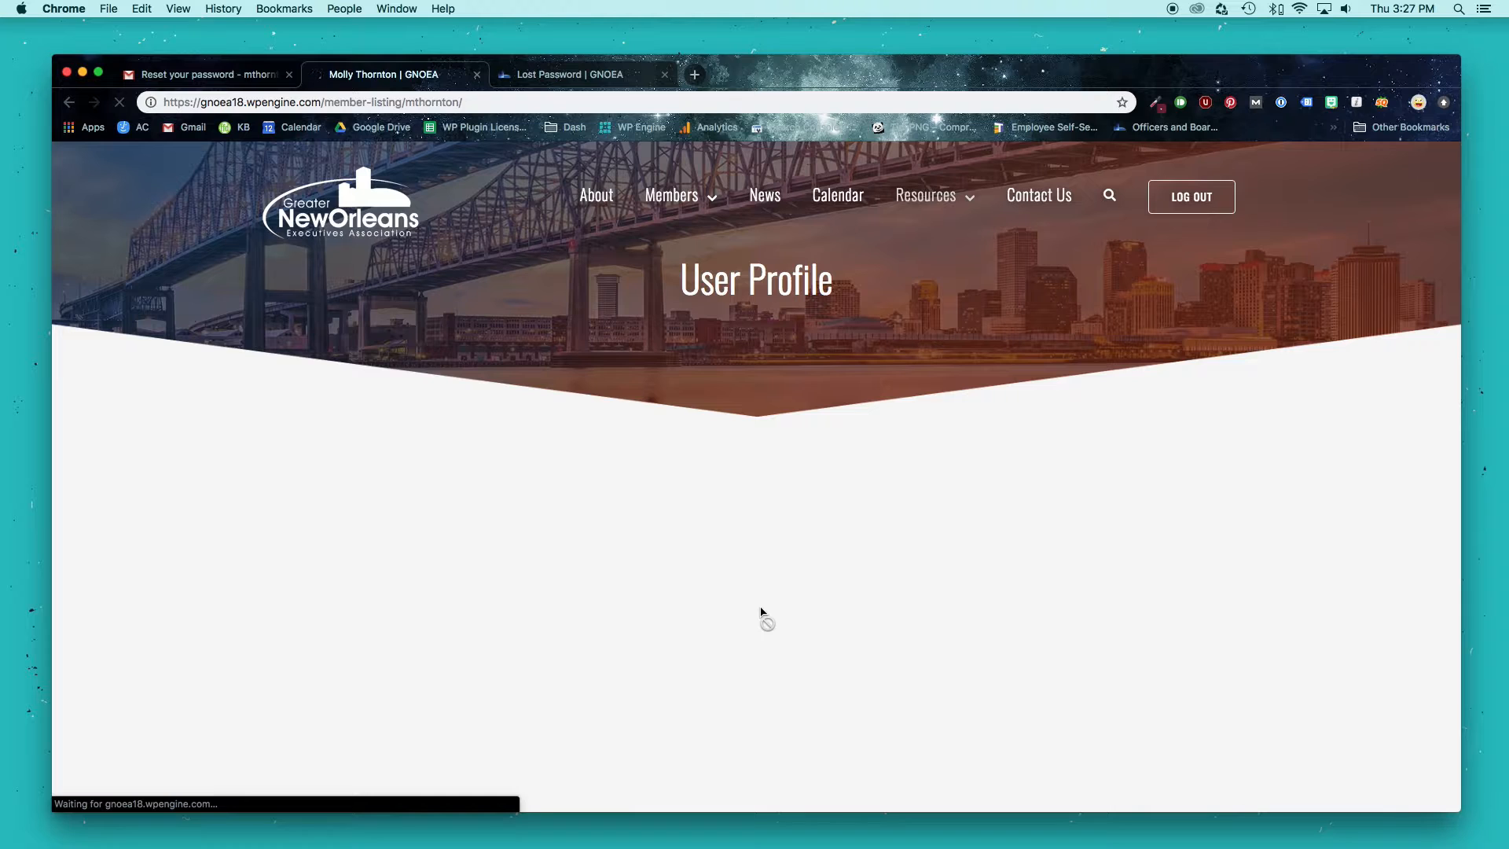
Review the public profile details, then choose Edit Profile from the gear menu.
scroll(681, 471, "down", 3)
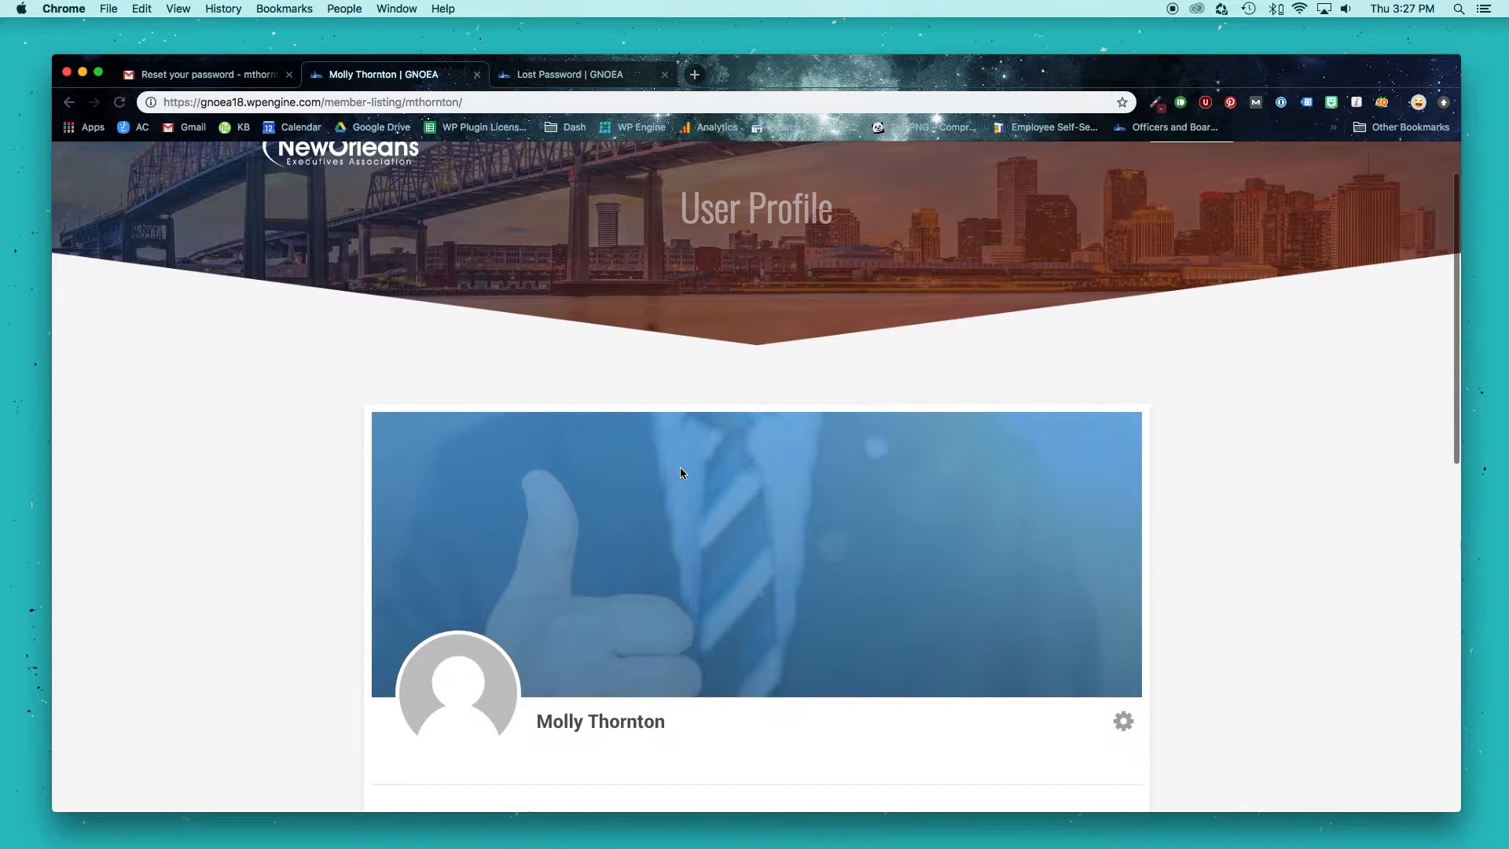
scroll(681, 473, "down", 5)
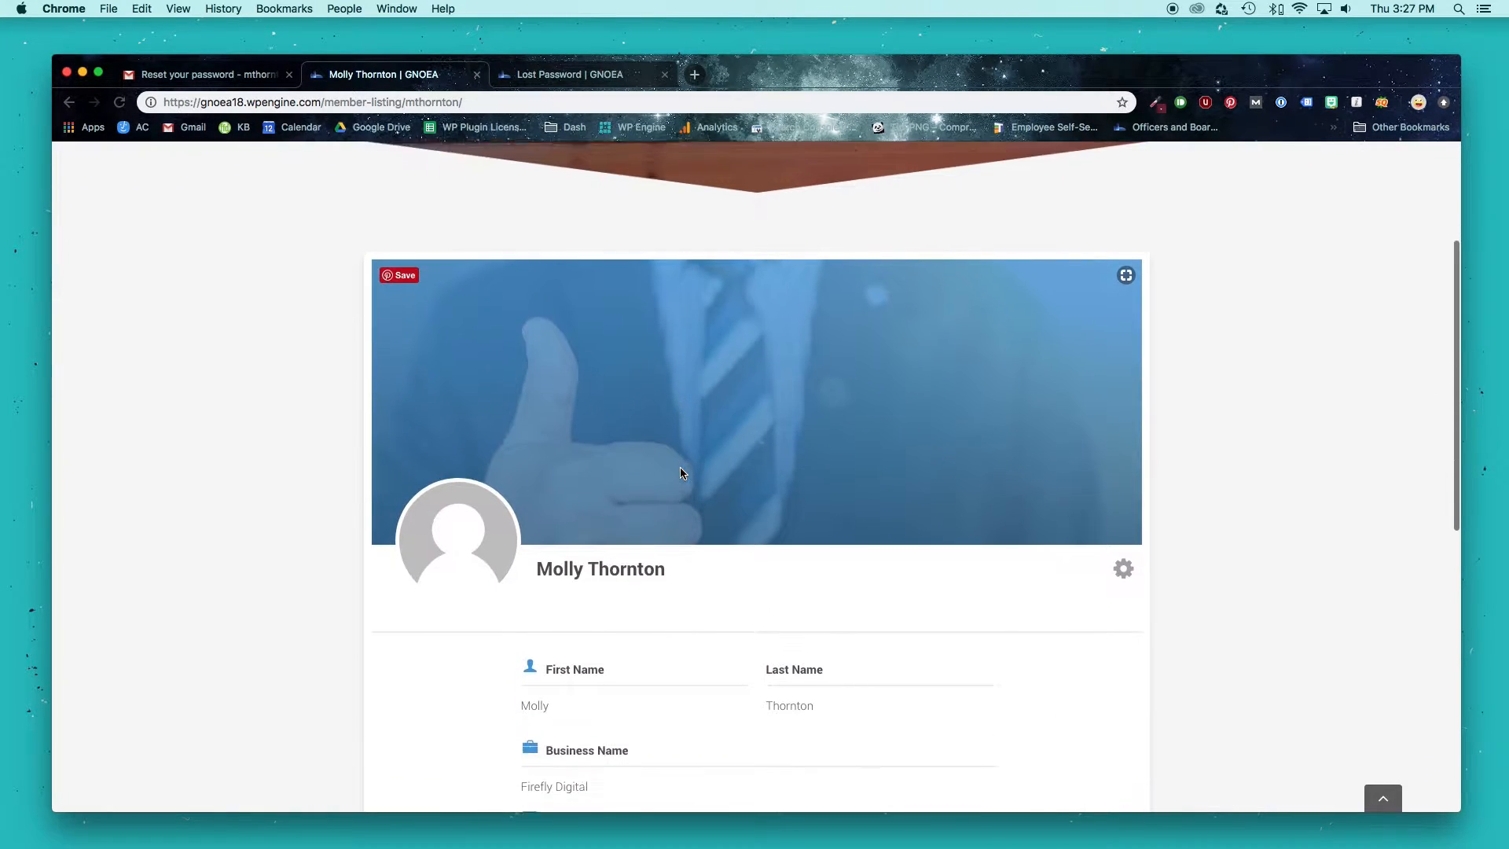
scroll(681, 473, "up", 4)
scroll(680, 473, "down", 5)
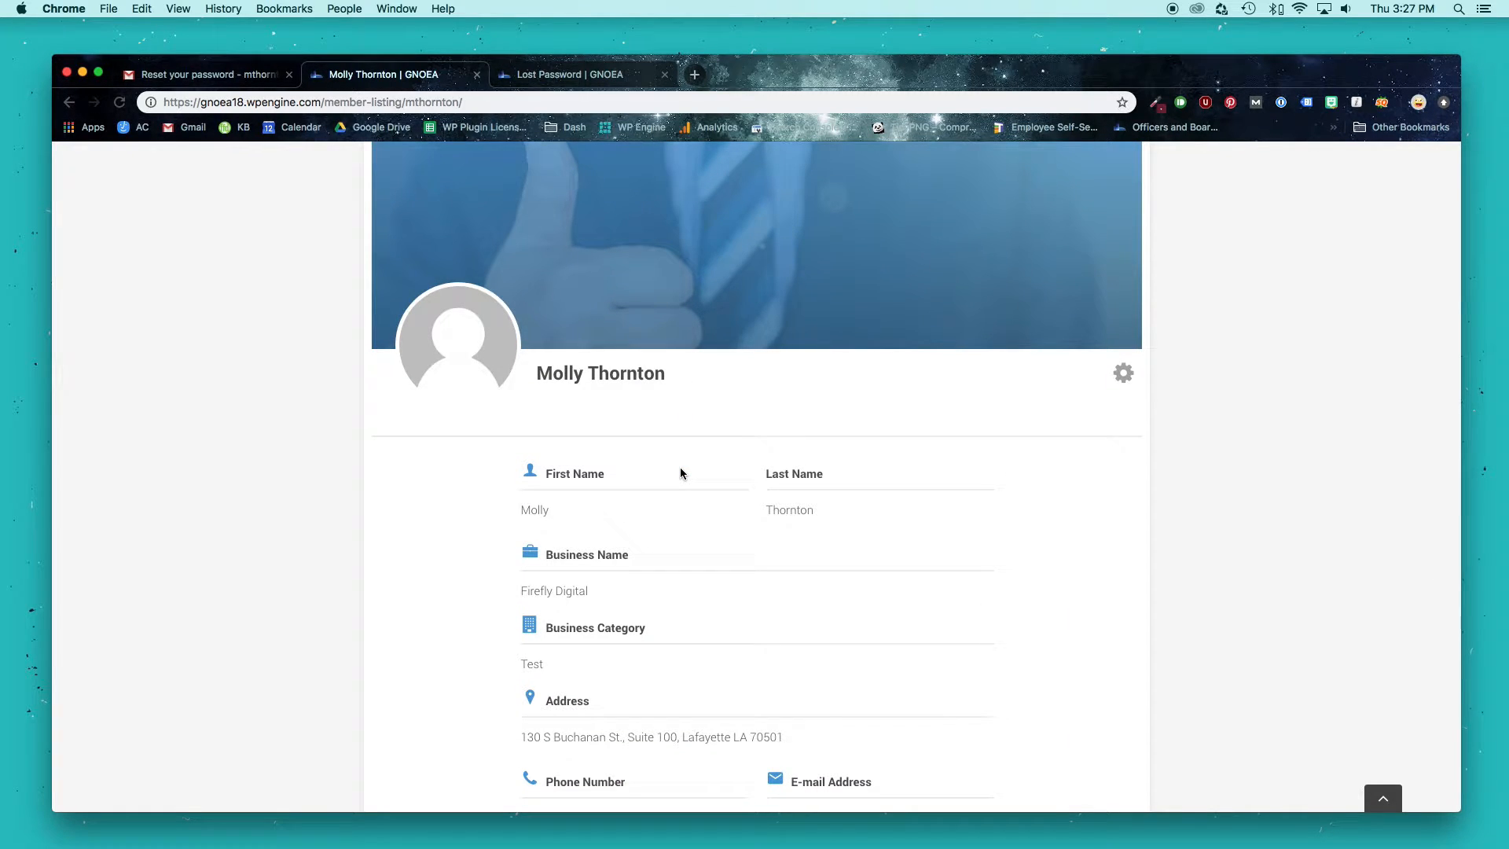
scroll(680, 473, "down", 3)
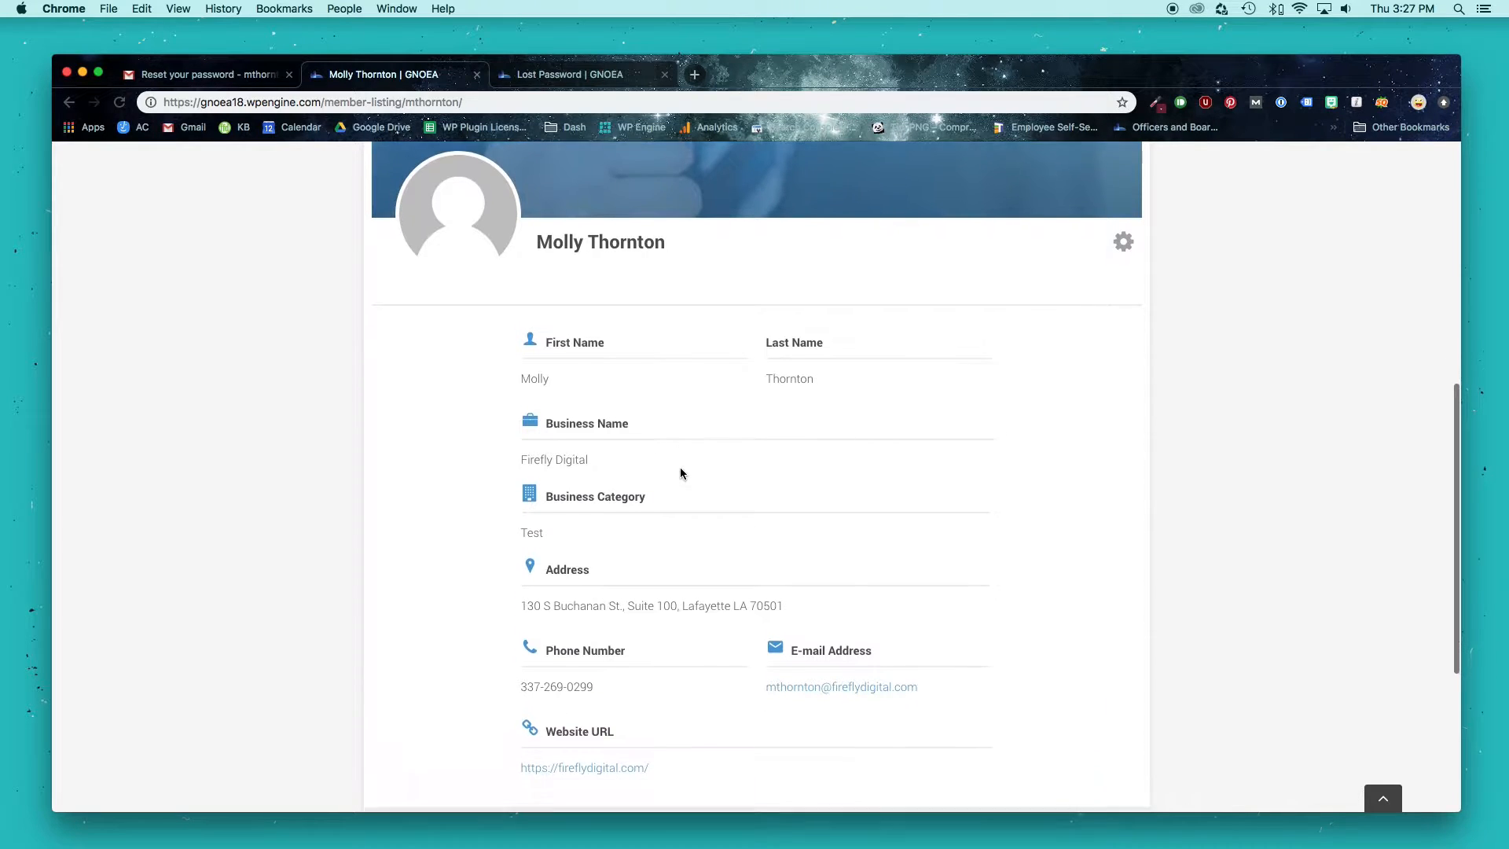
scroll(680, 473, "up", 8)
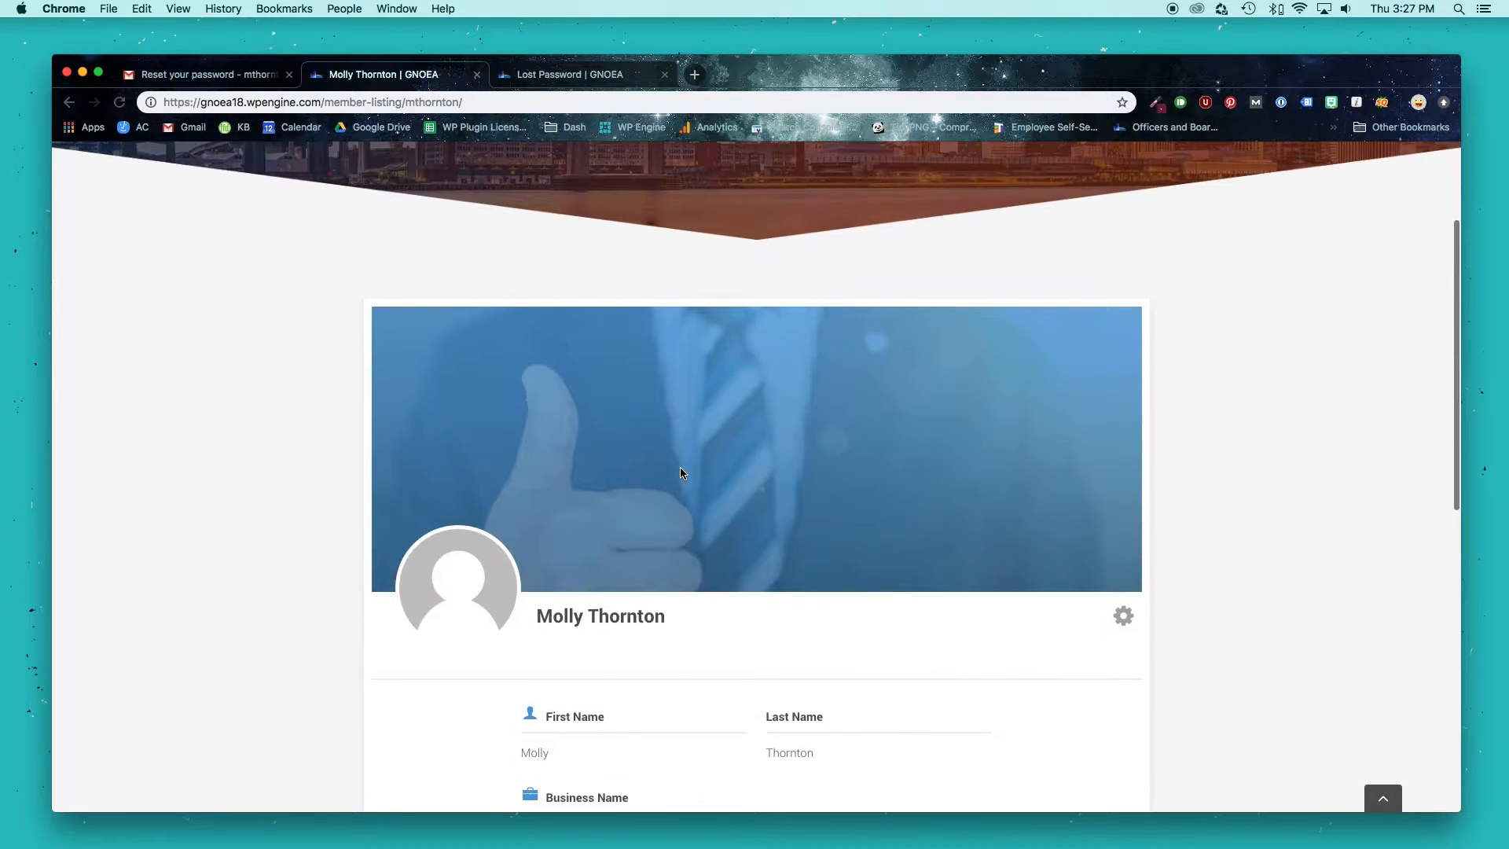
scroll(681, 473, "down", 1)
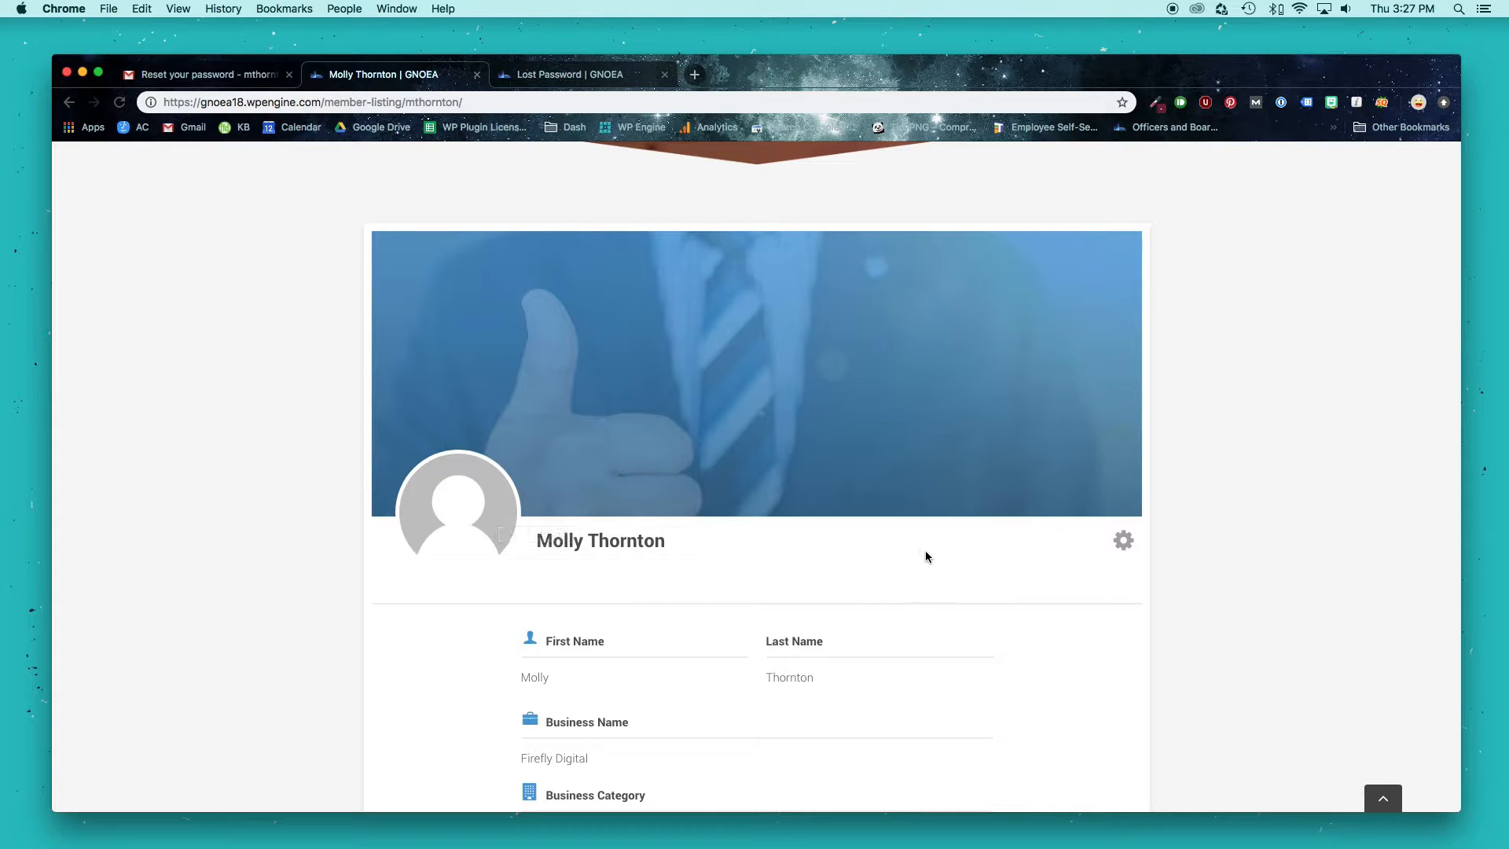
left_click(1123, 541)
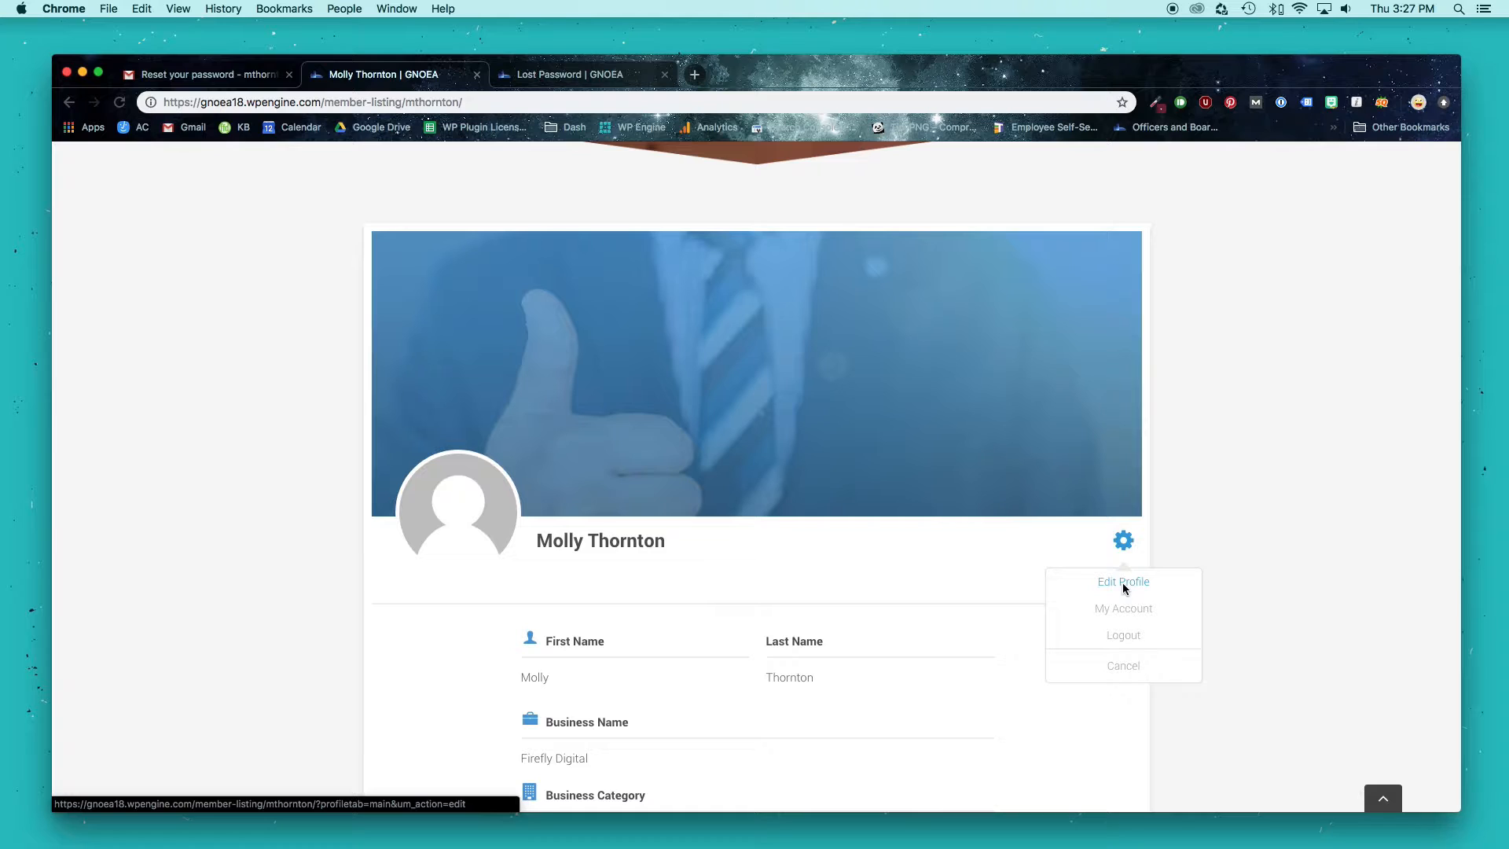
left_click(1120, 581)
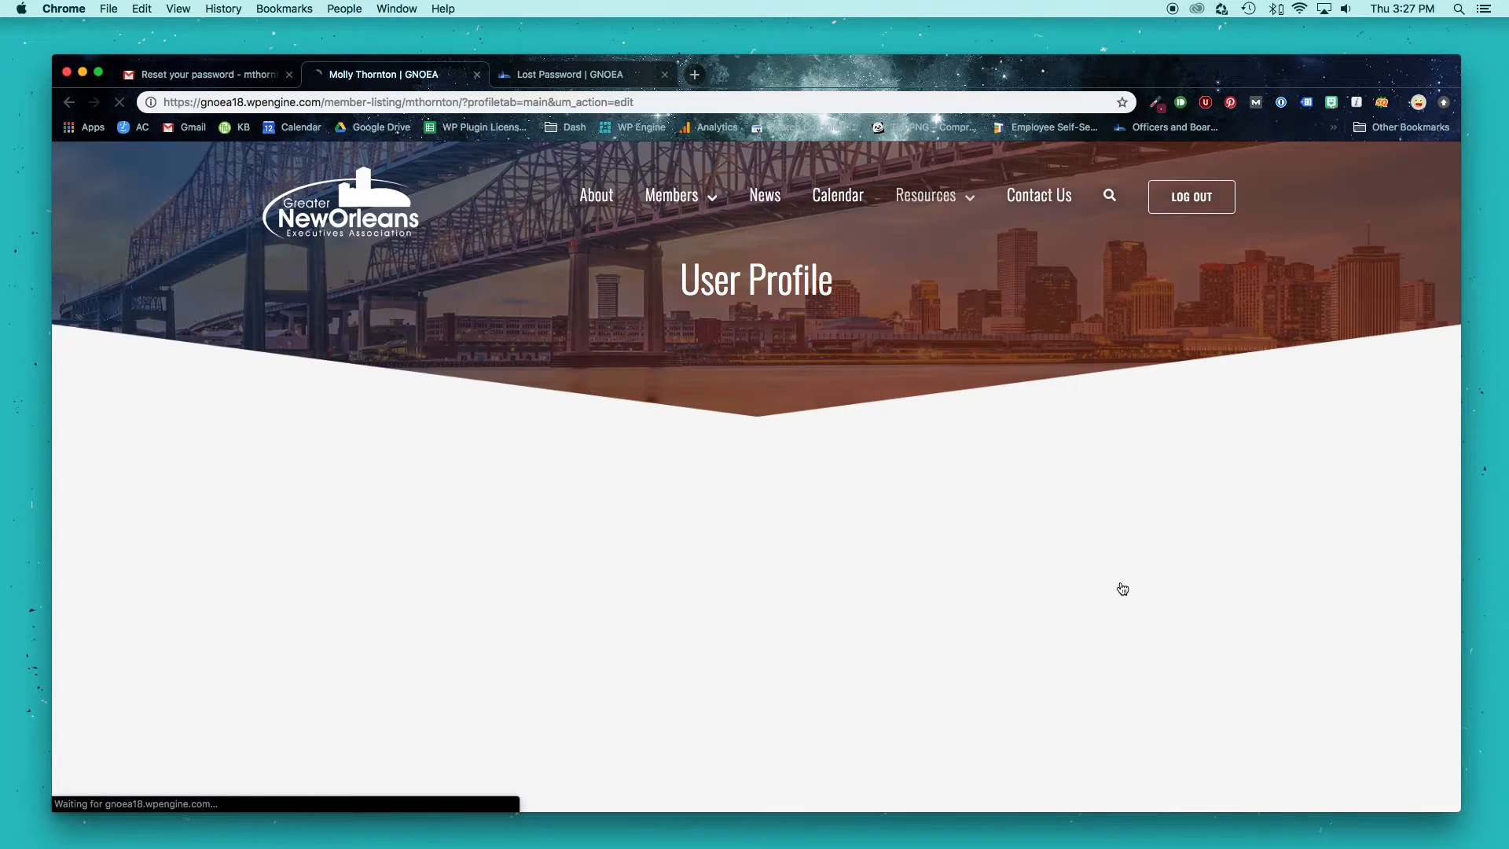
Return to the top of the edit form and bring up the avatar's profile-photo options.
scroll(762, 440, "down", 5)
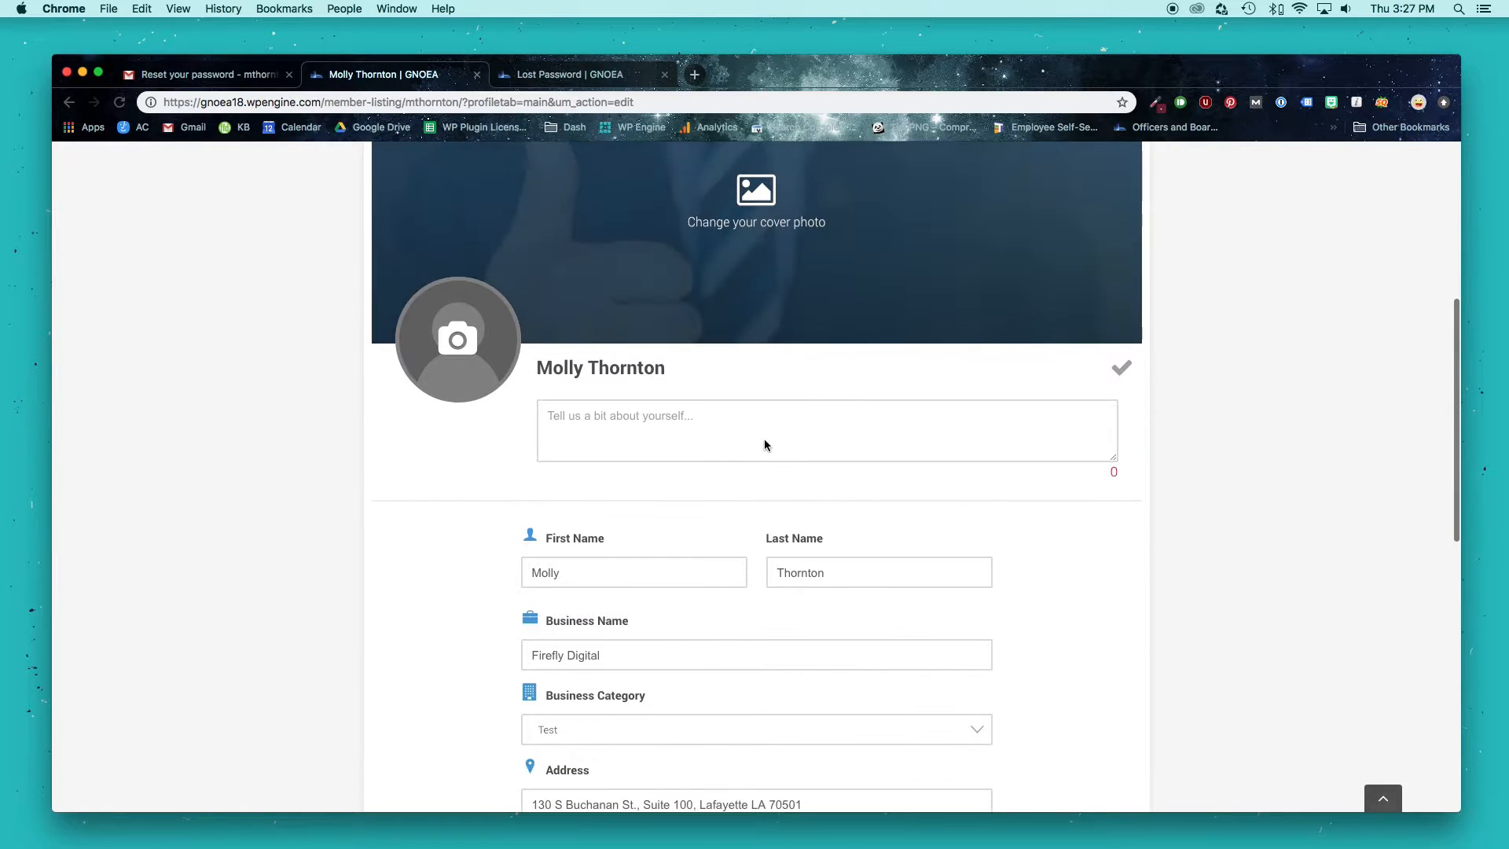
scroll(707, 503, "up", 3)
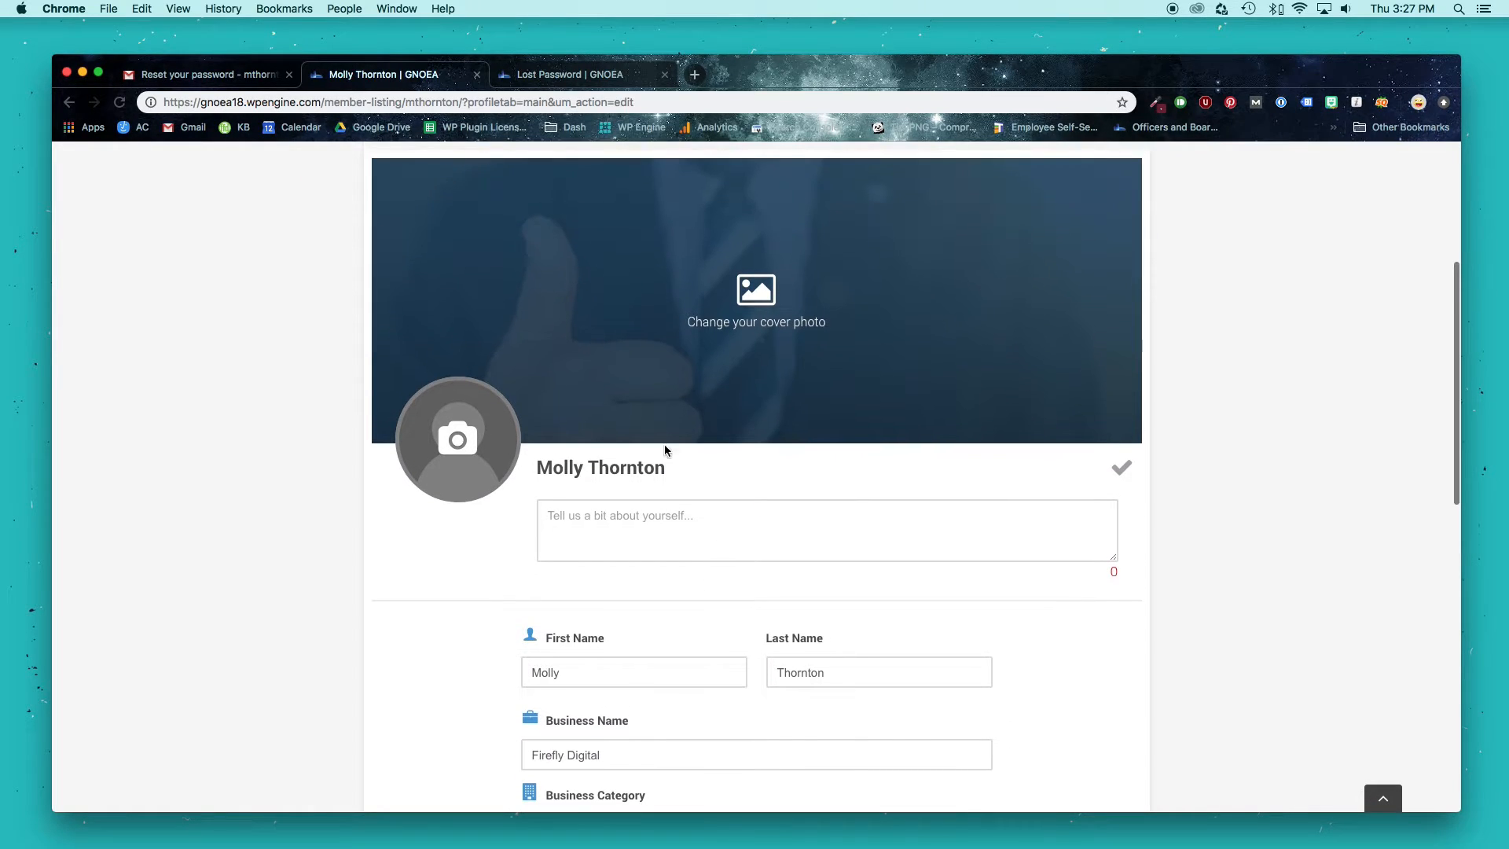
left_click(463, 448)
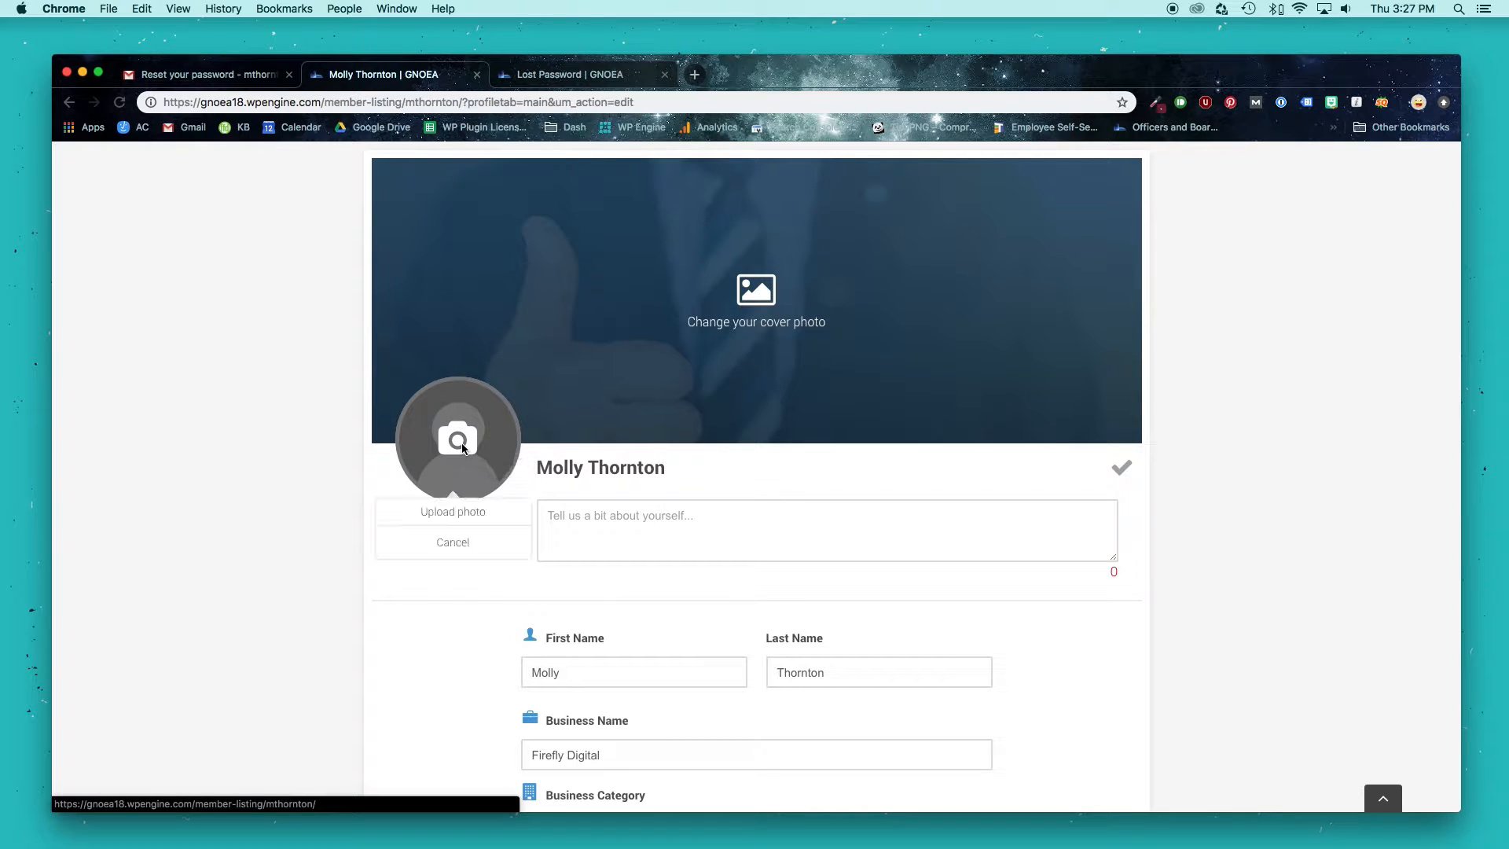
Upload portrait-molly.jpg from the Desktop as the new profile photo.
left_click(475, 512)
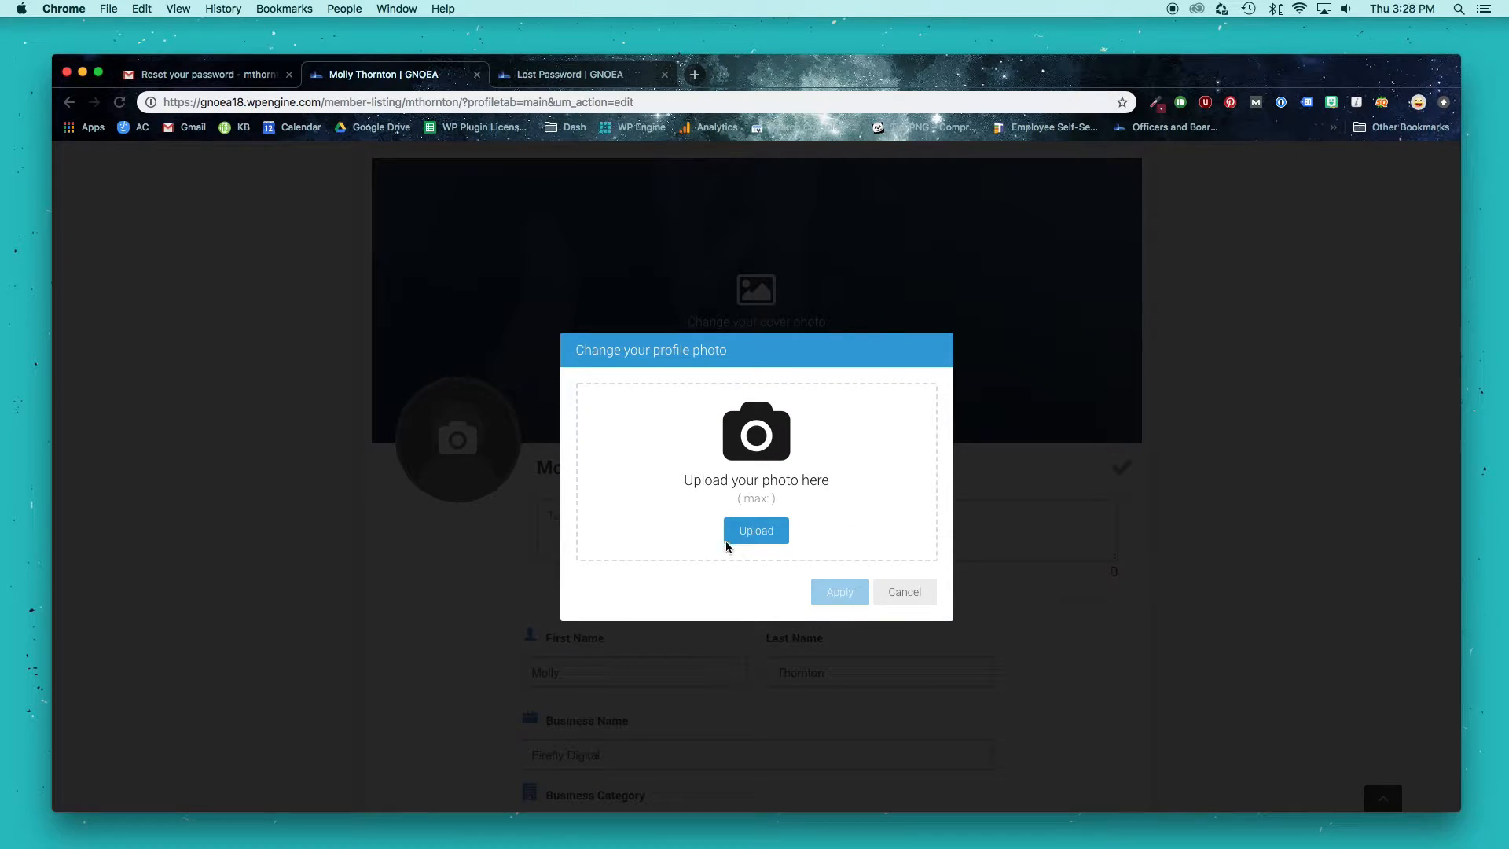
left_click(757, 533)
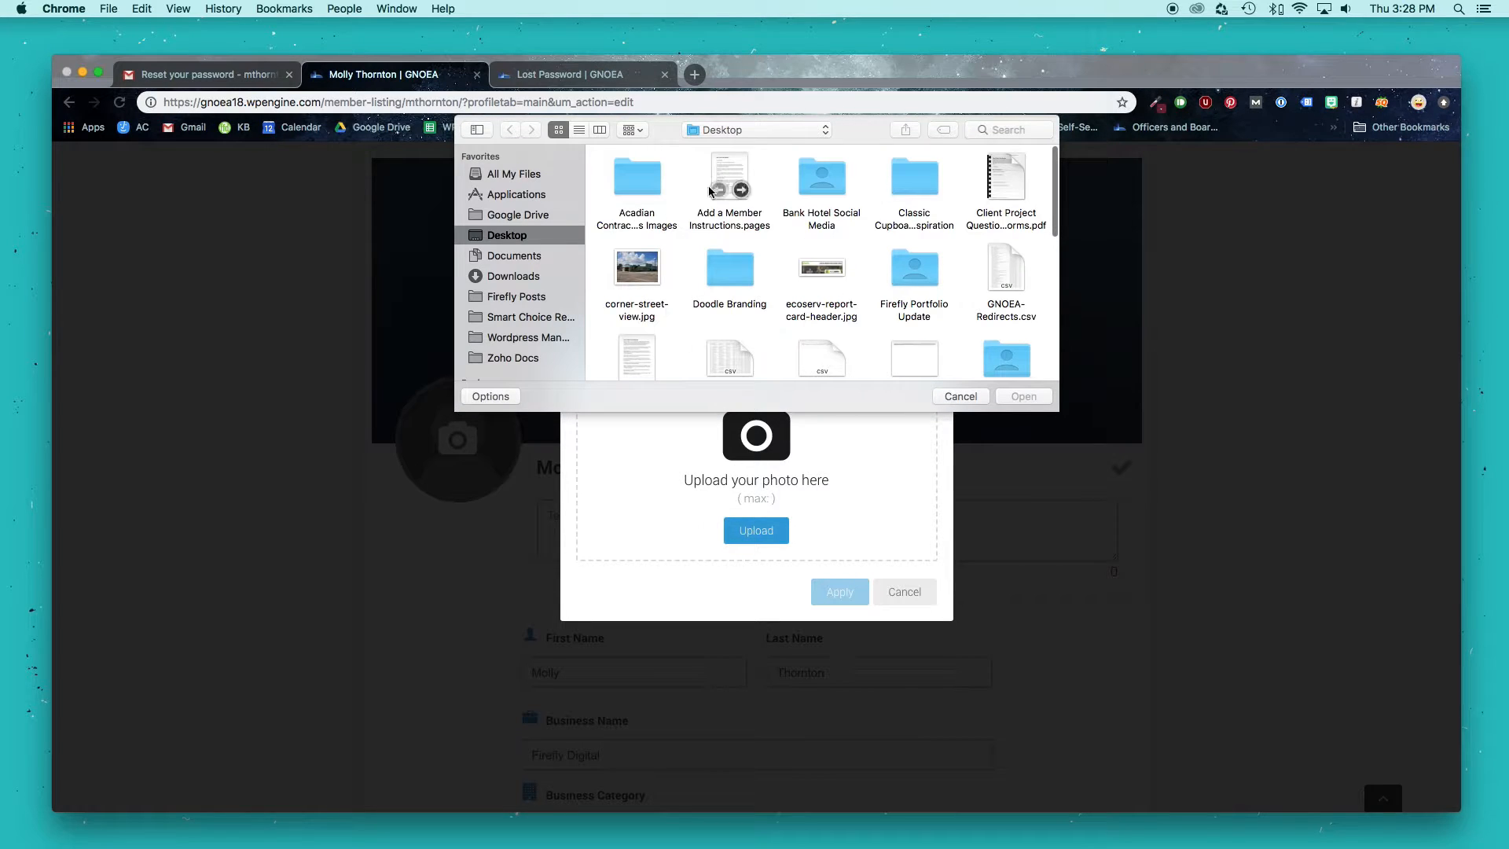
scroll(659, 221, "down", 5)
scroll(658, 220, "up", 3)
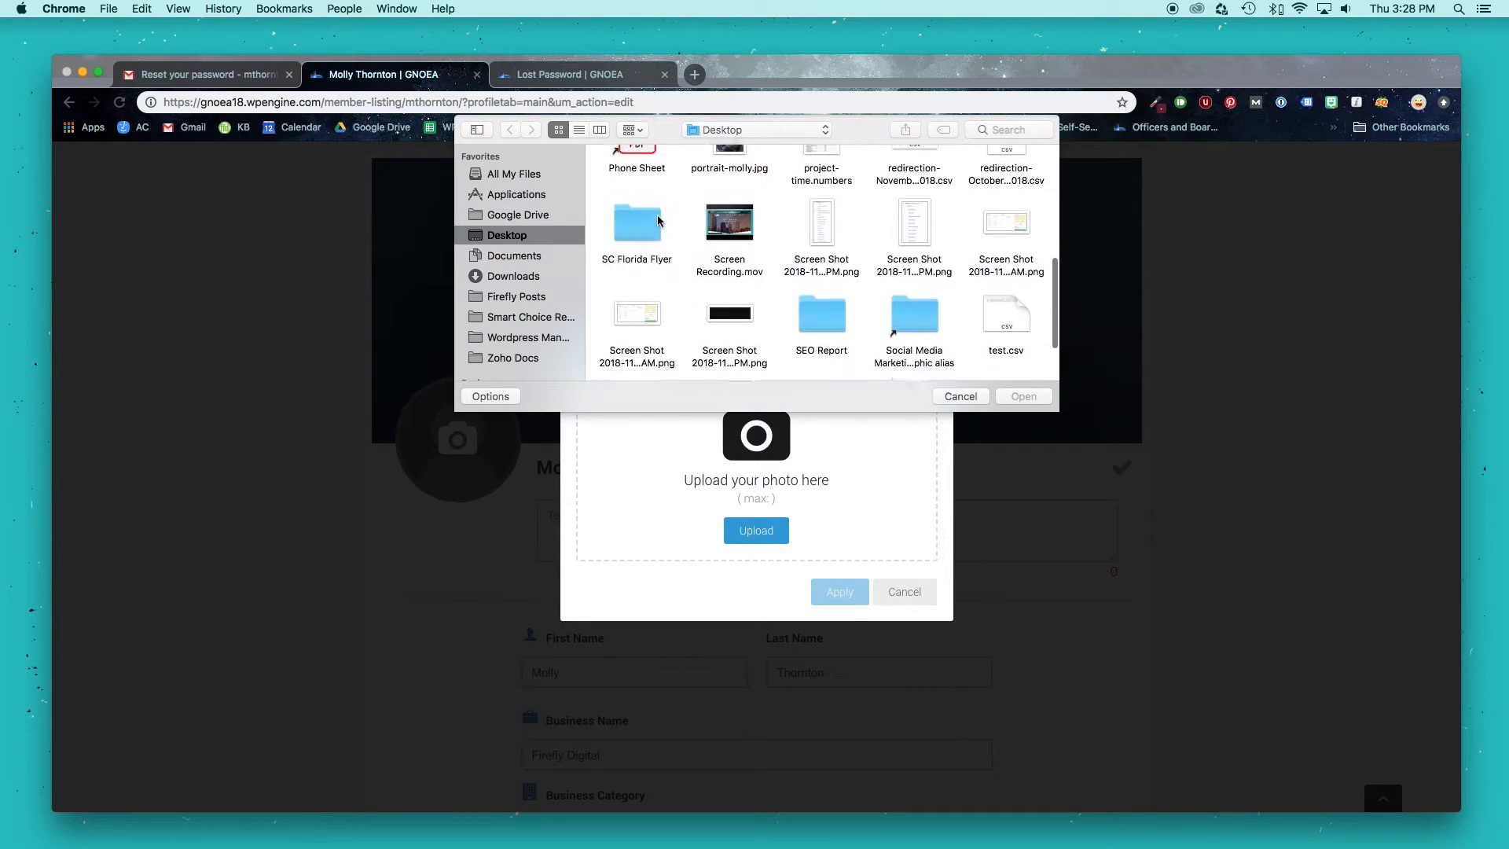
left_click(730, 255)
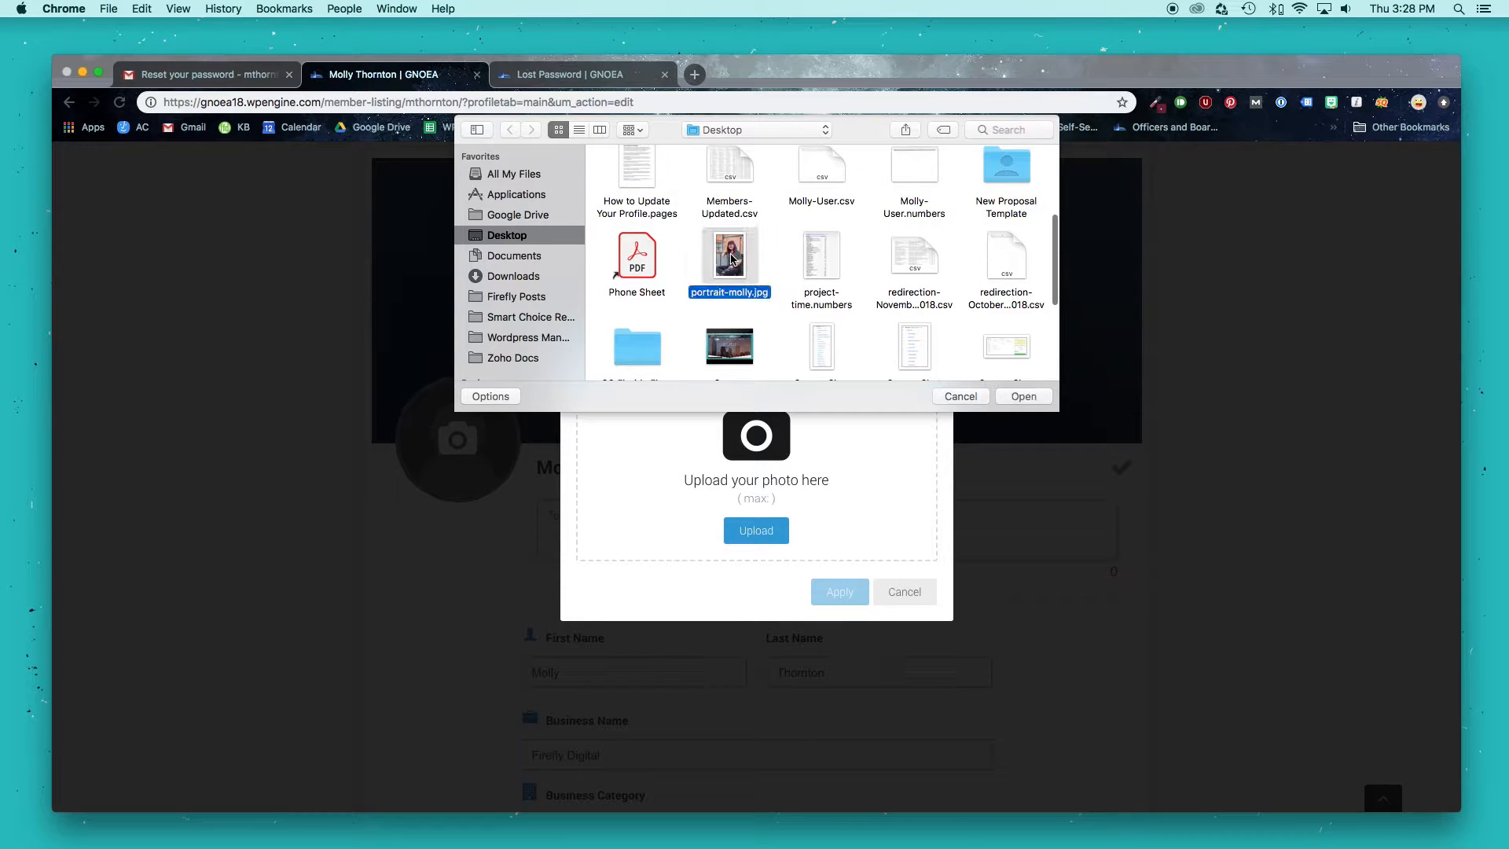
left_click(1024, 396)
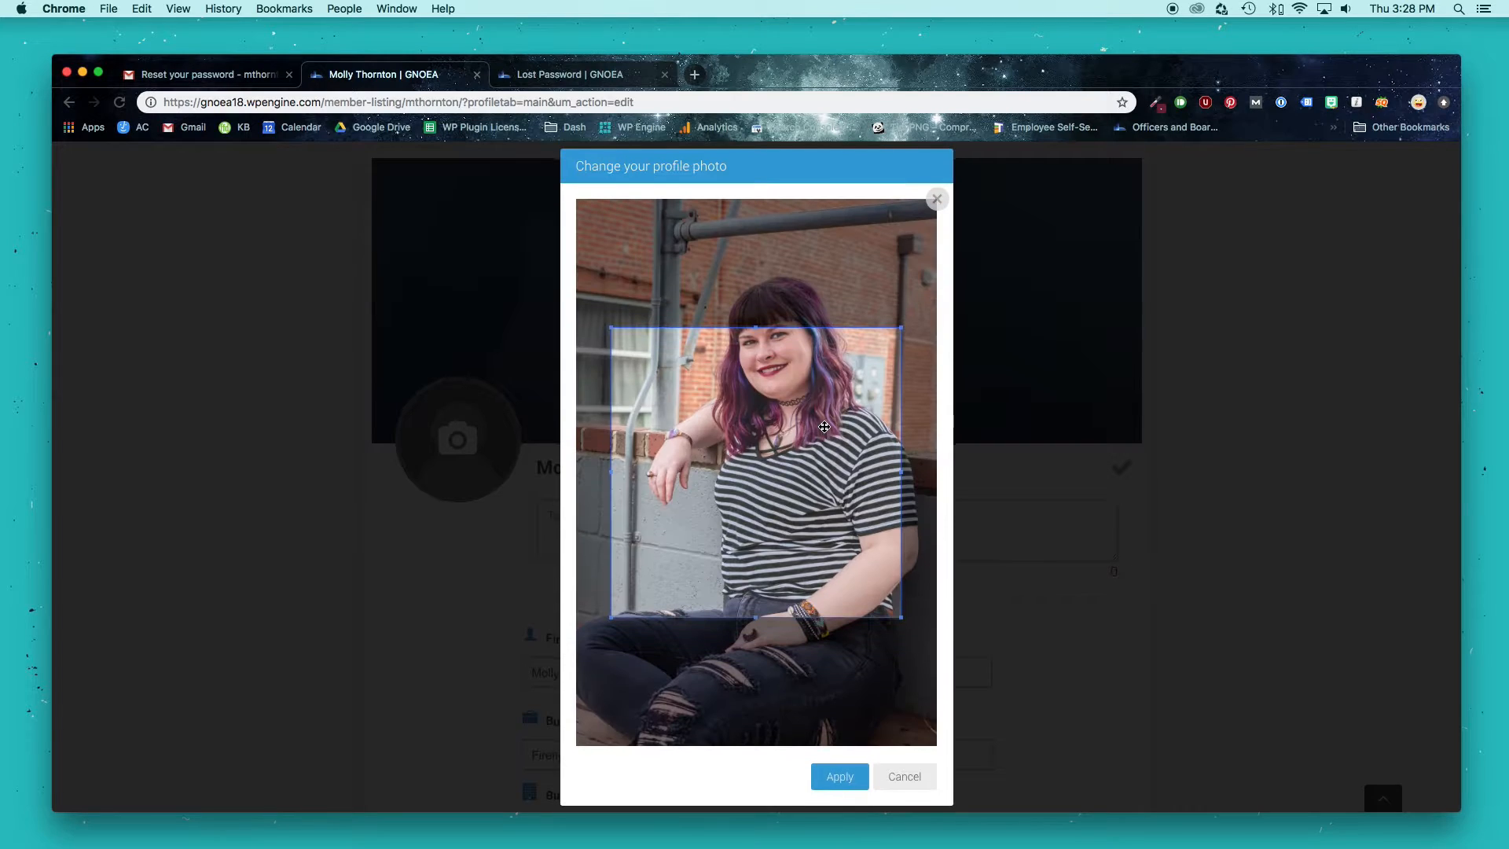
Crop the portrait tightly around the head and shoulders and apply it as the profile photo.
left_click_drag(809, 492, 814, 409)
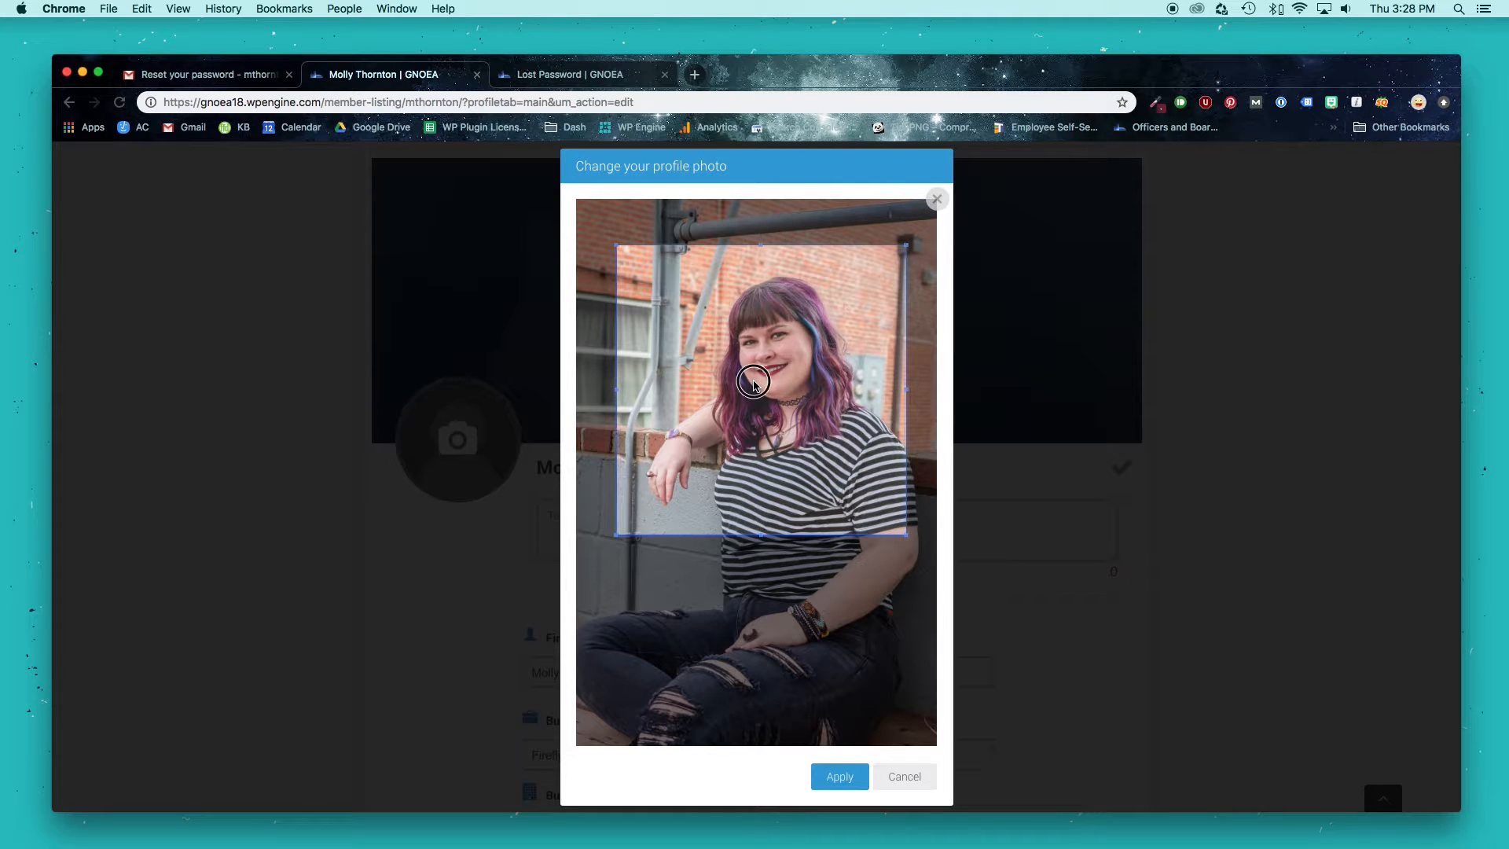
left_click_drag(753, 385, 711, 301)
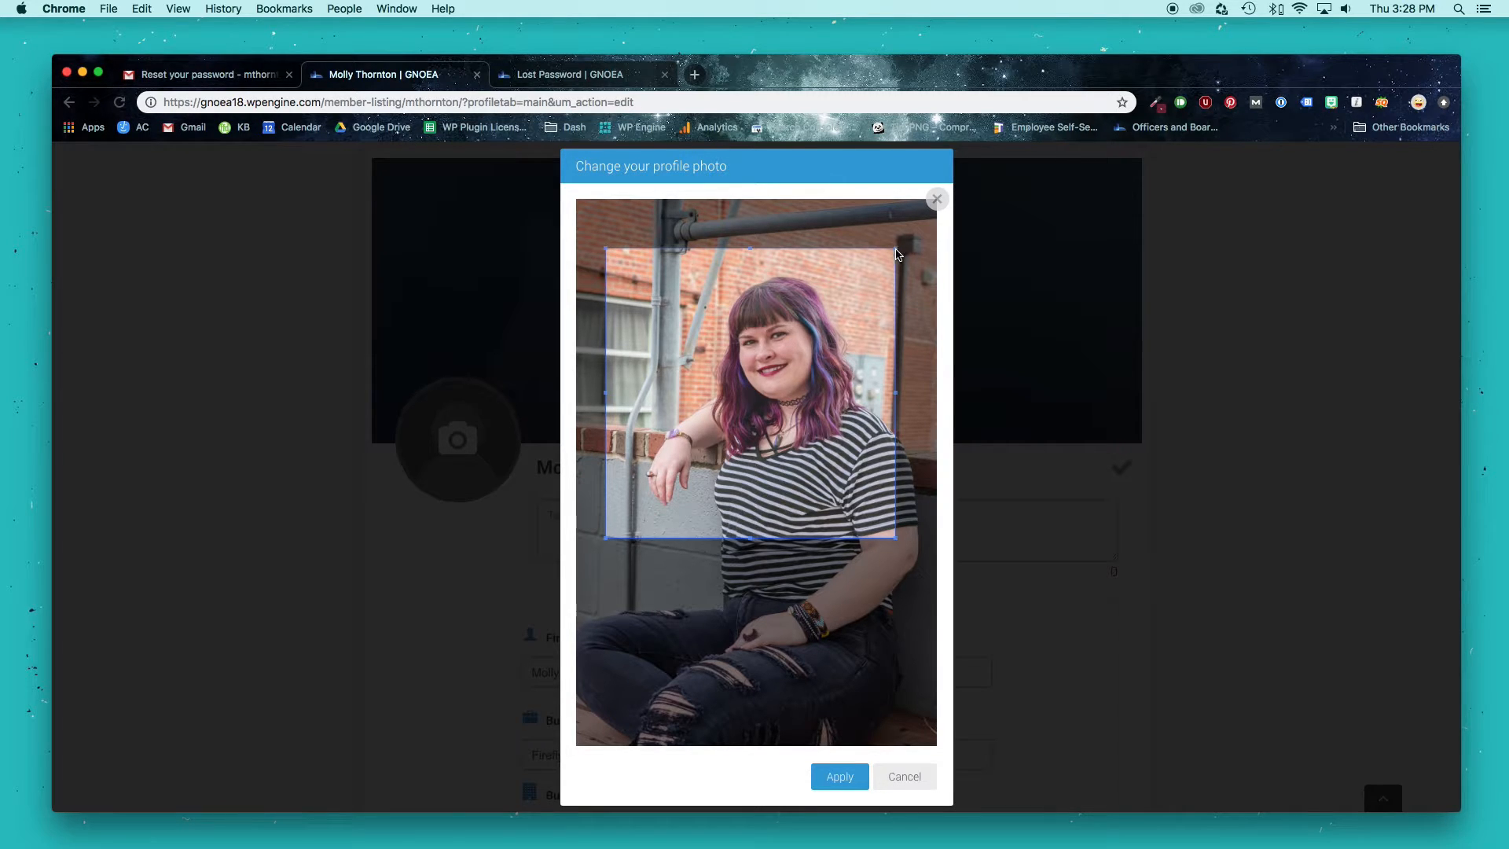
left_click_drag(897, 253, 786, 317)
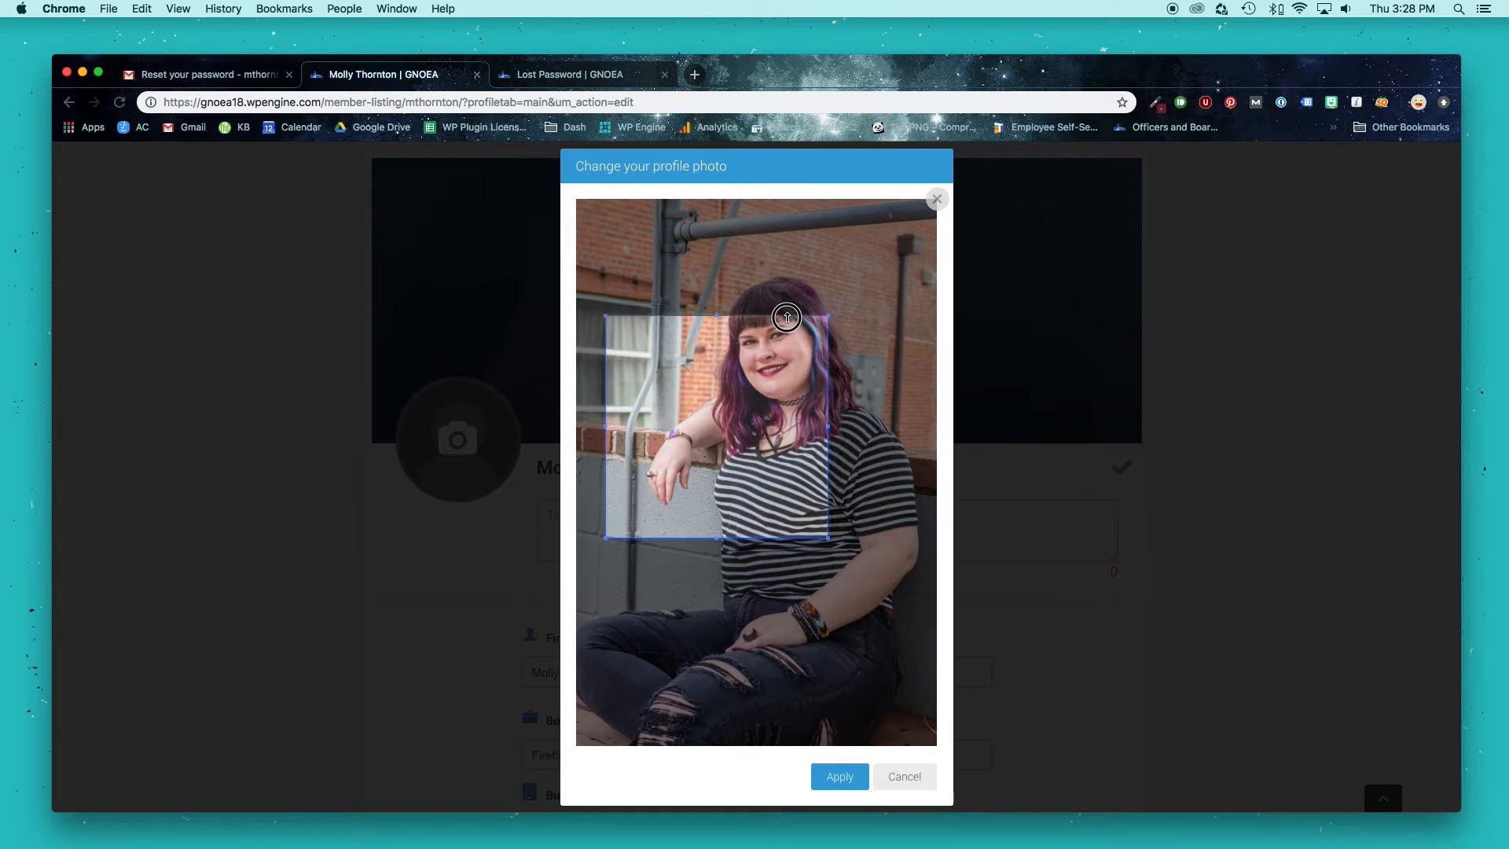
left_click_drag(743, 402, 786, 350)
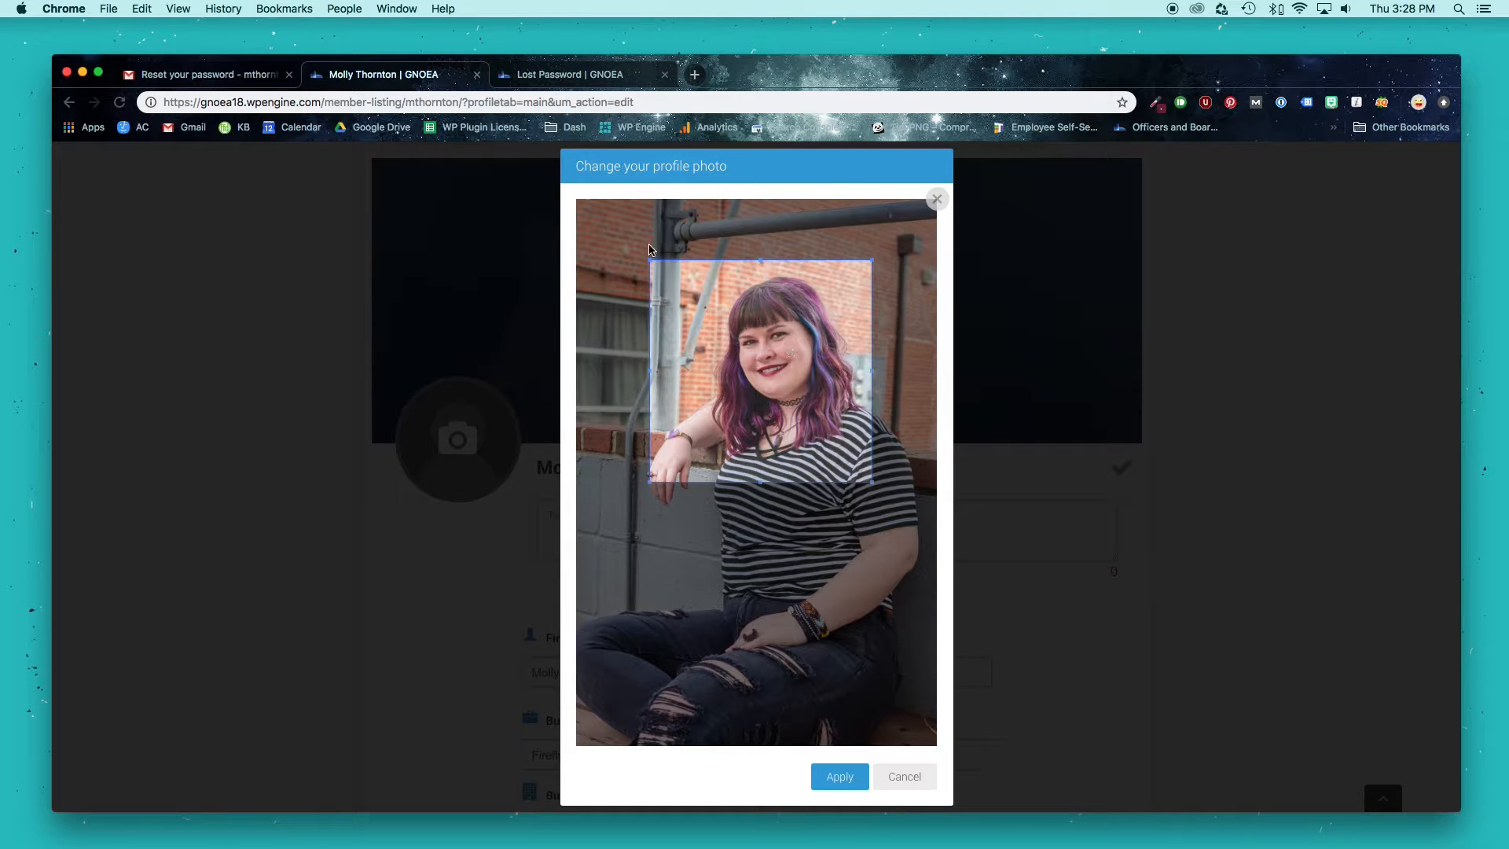
left_click_drag(650, 261, 638, 250)
left_click_drag(771, 339, 775, 353)
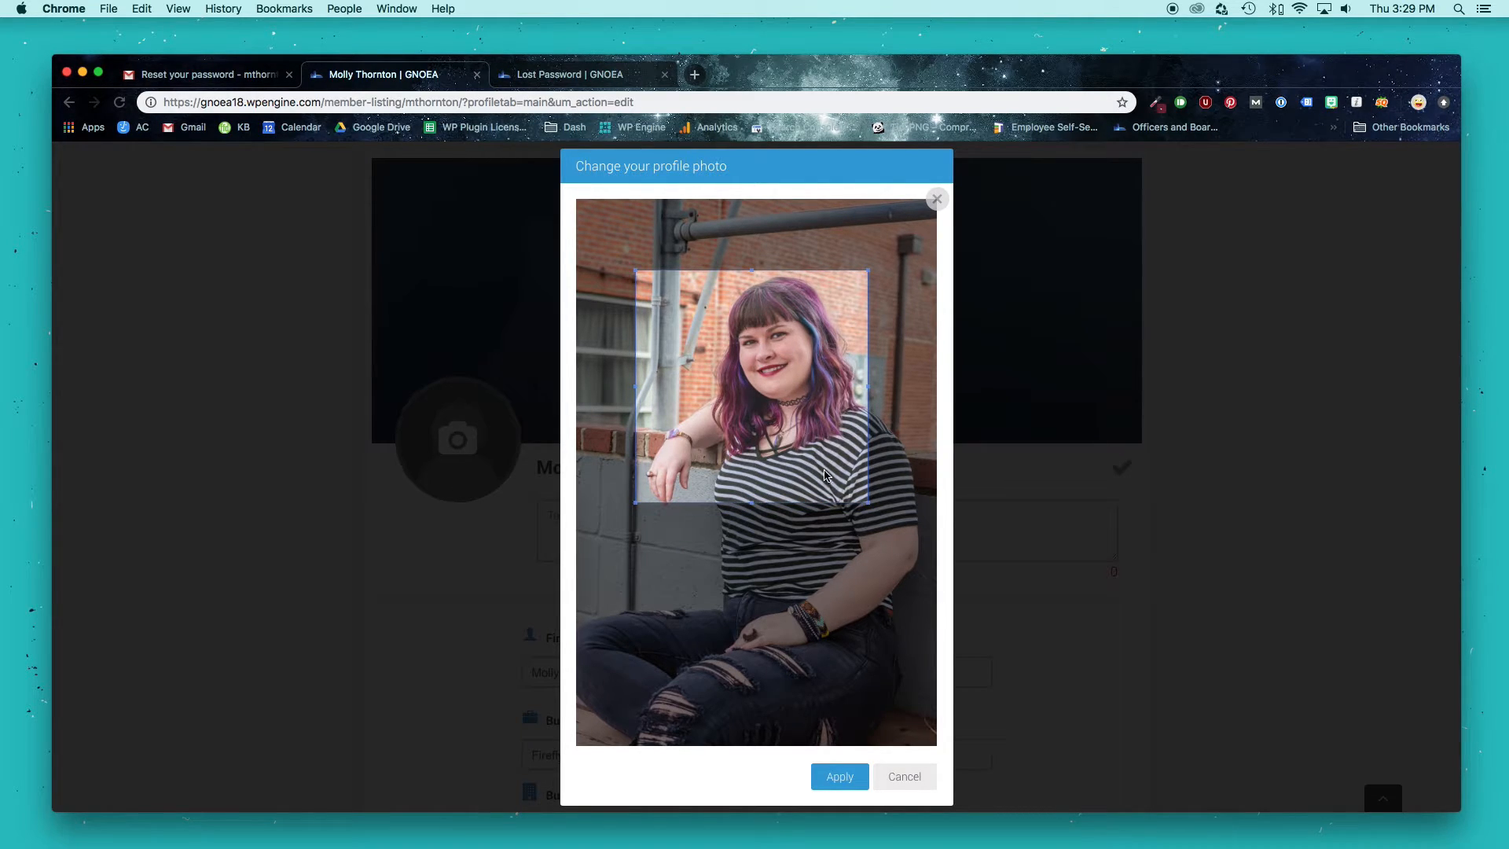
left_click(830, 777)
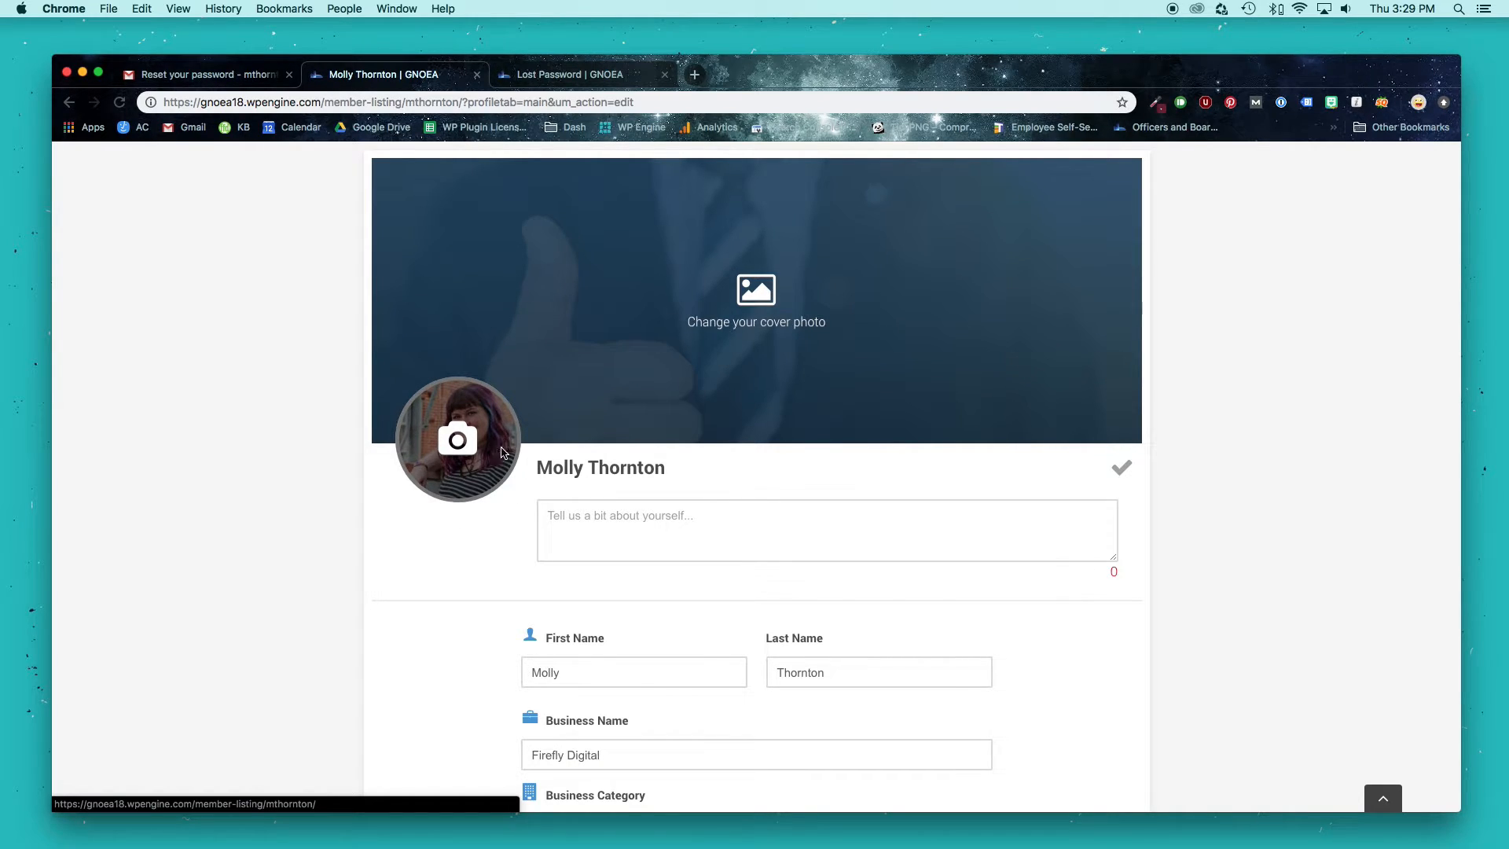
left_click(759, 300)
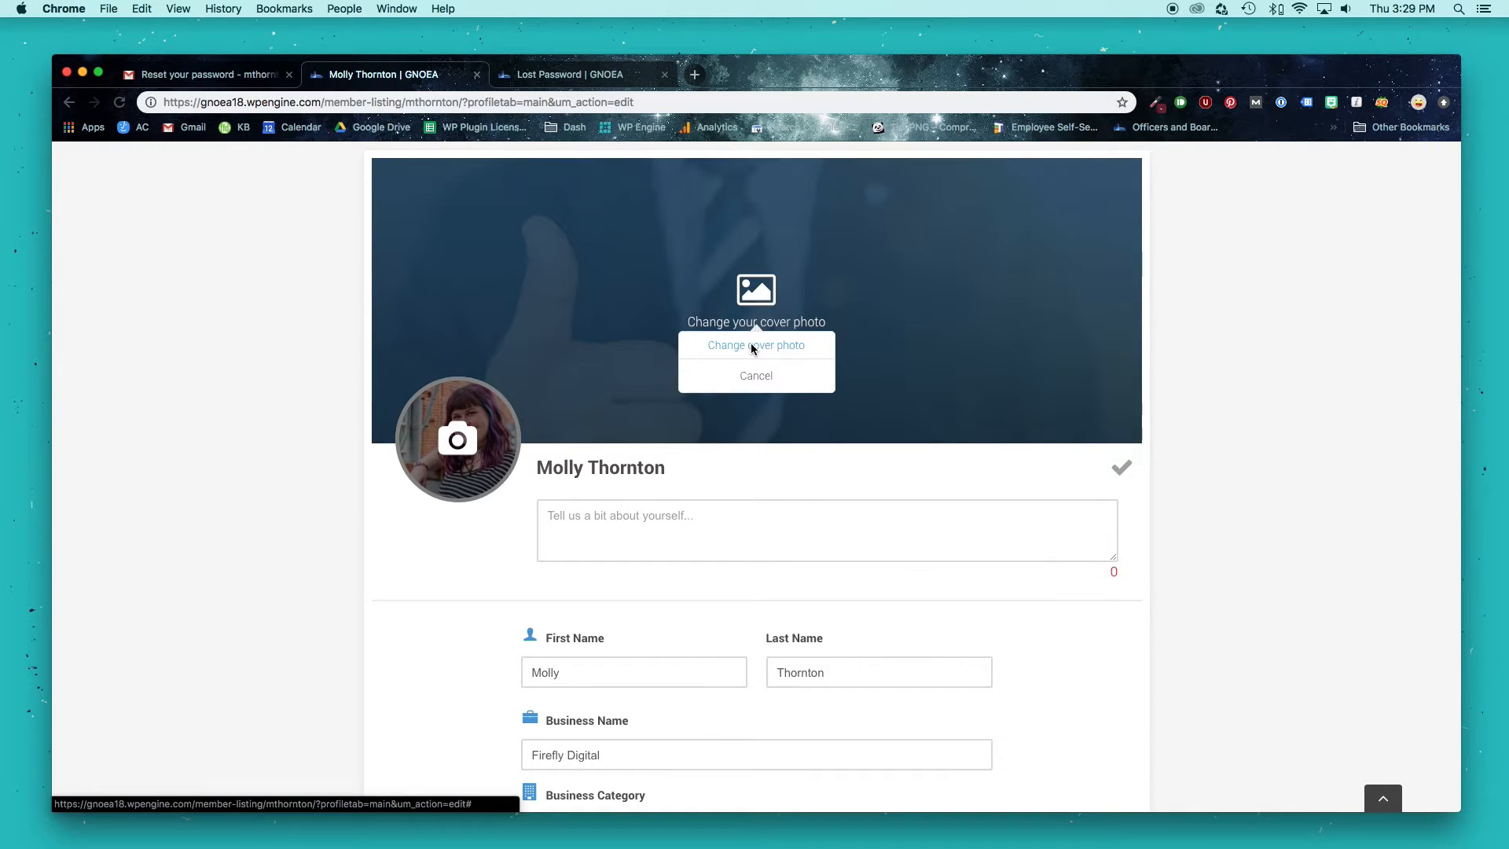
Upload corner-street-view.jpg as the cover photo, crop it around the teal building, and apply.
left_click(752, 348)
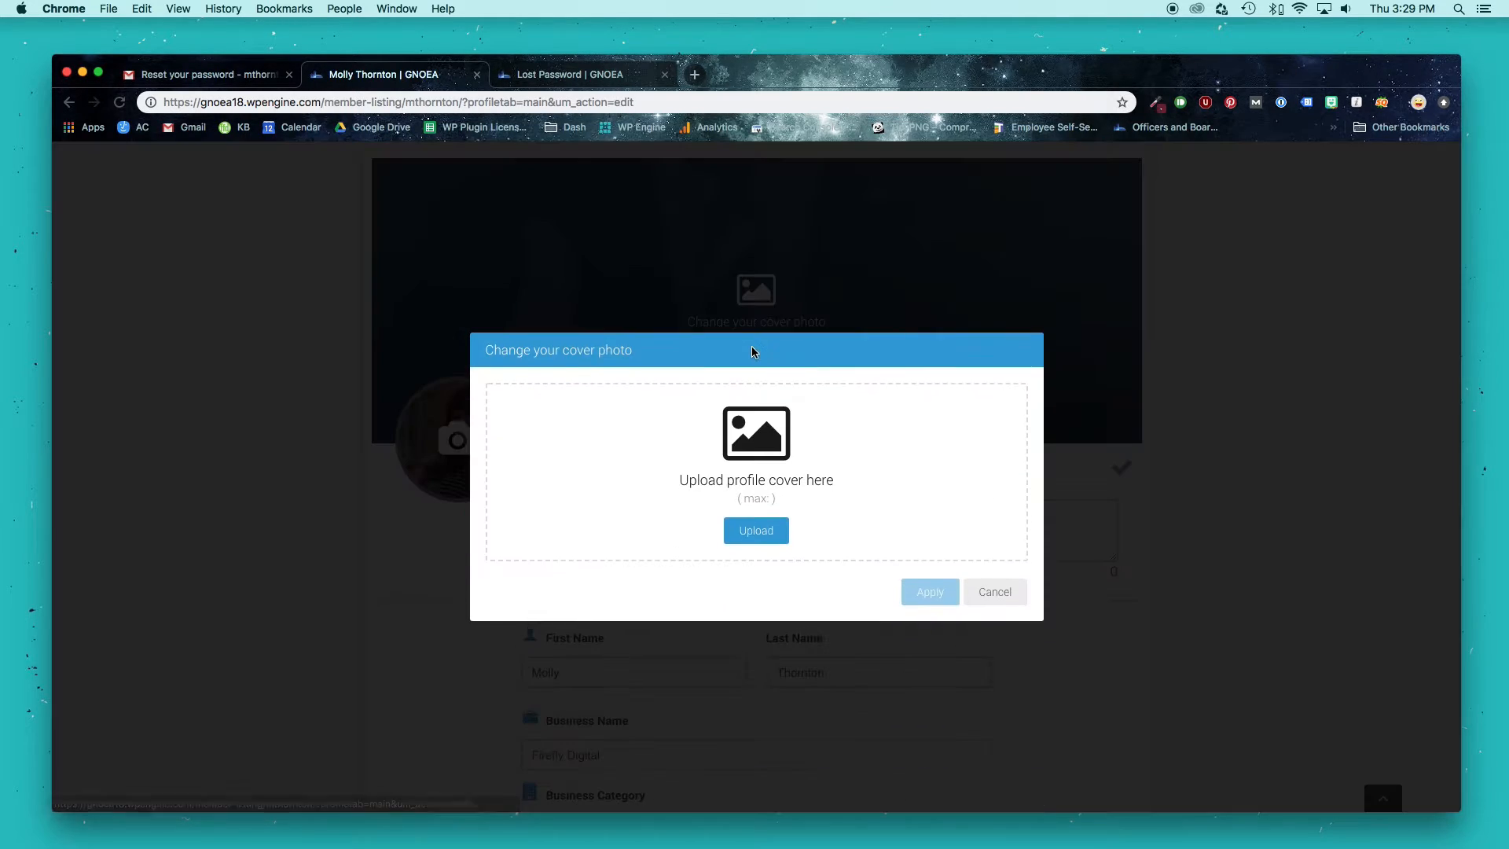
left_click(755, 531)
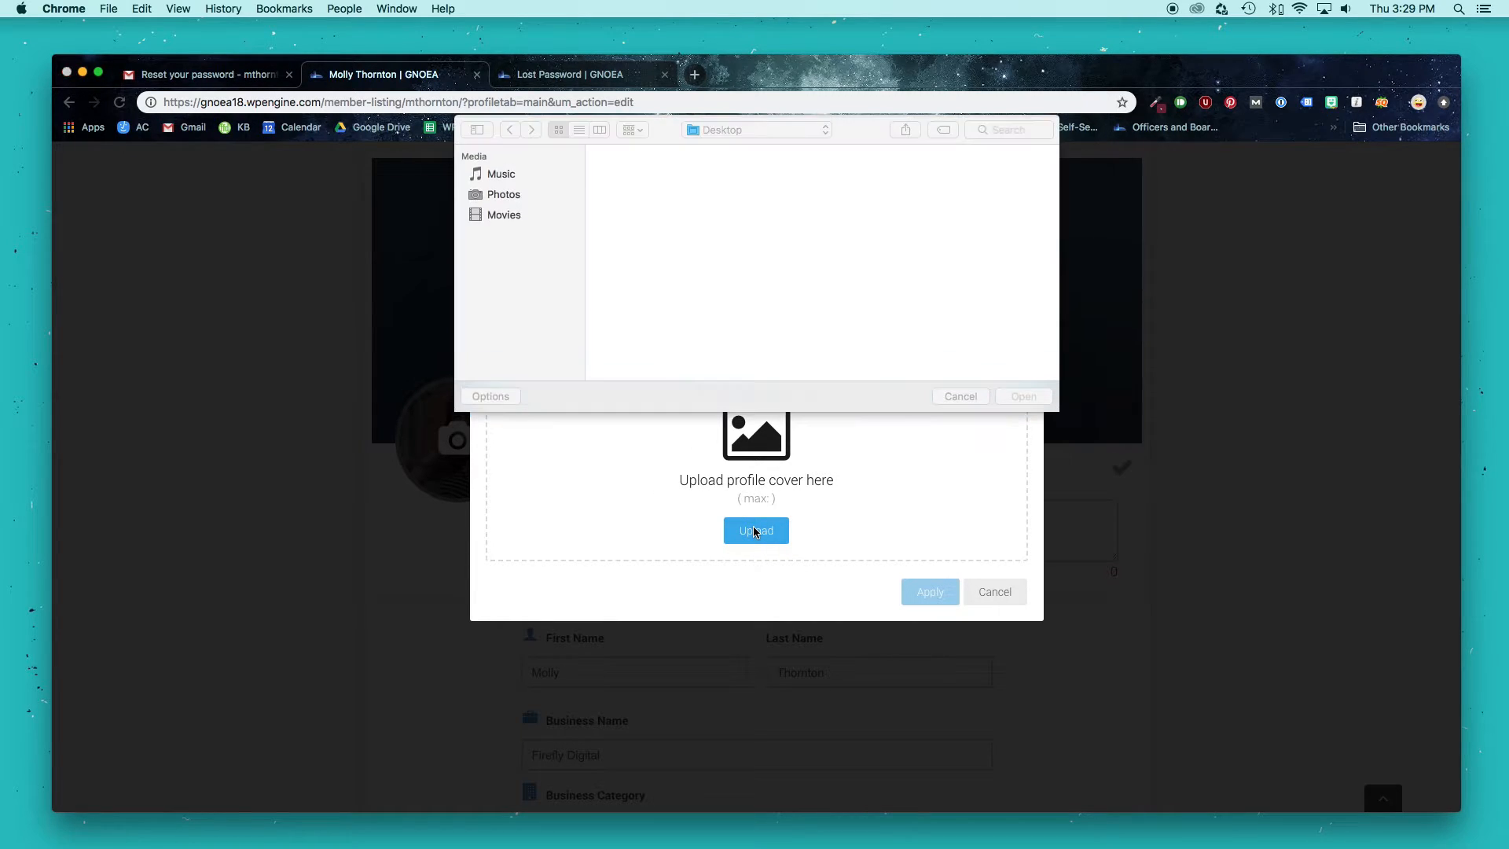
left_click(635, 269)
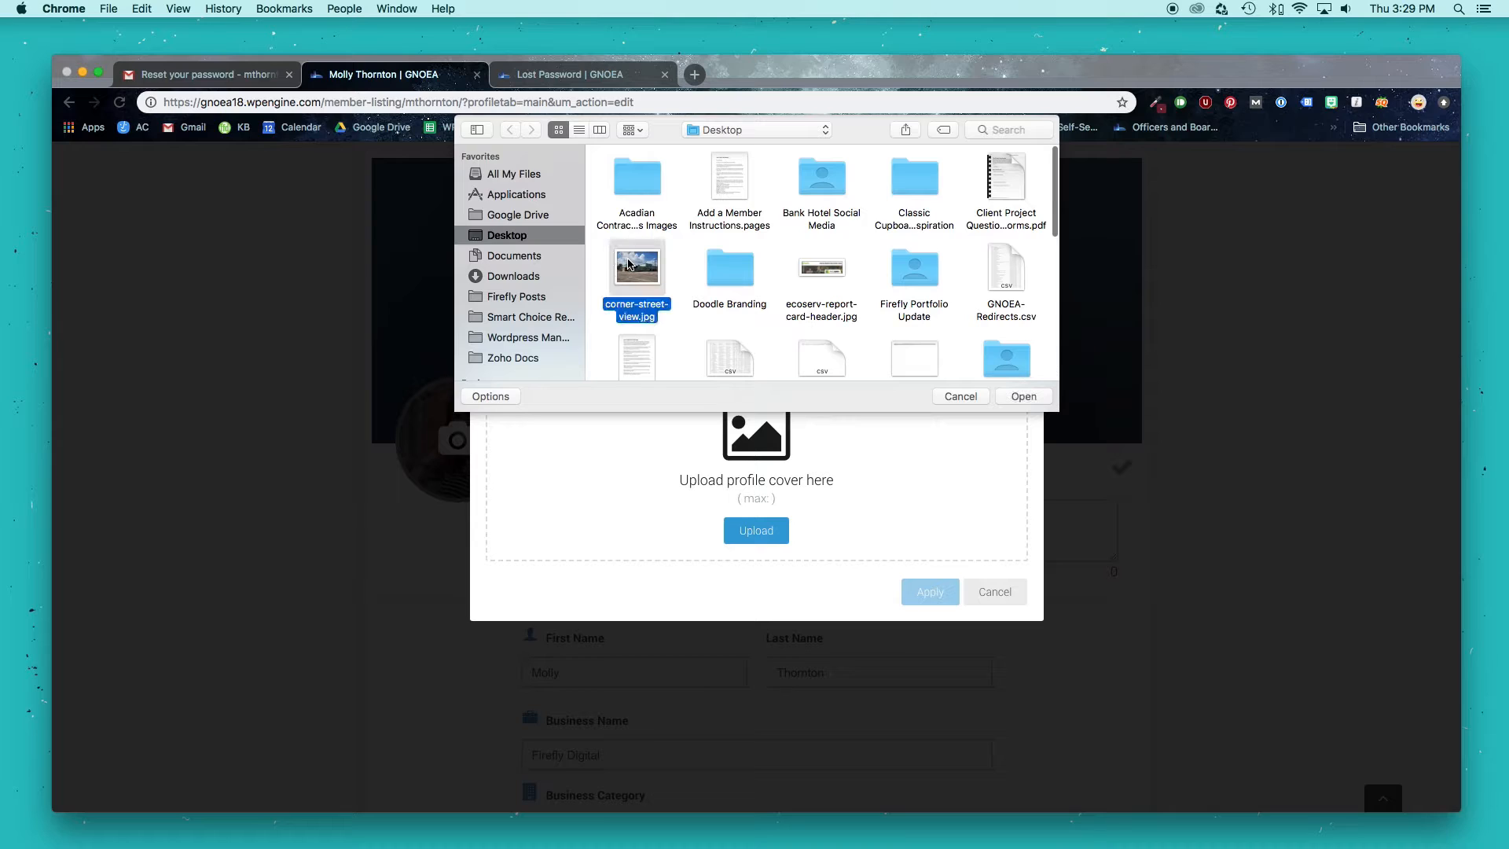
left_click(1022, 396)
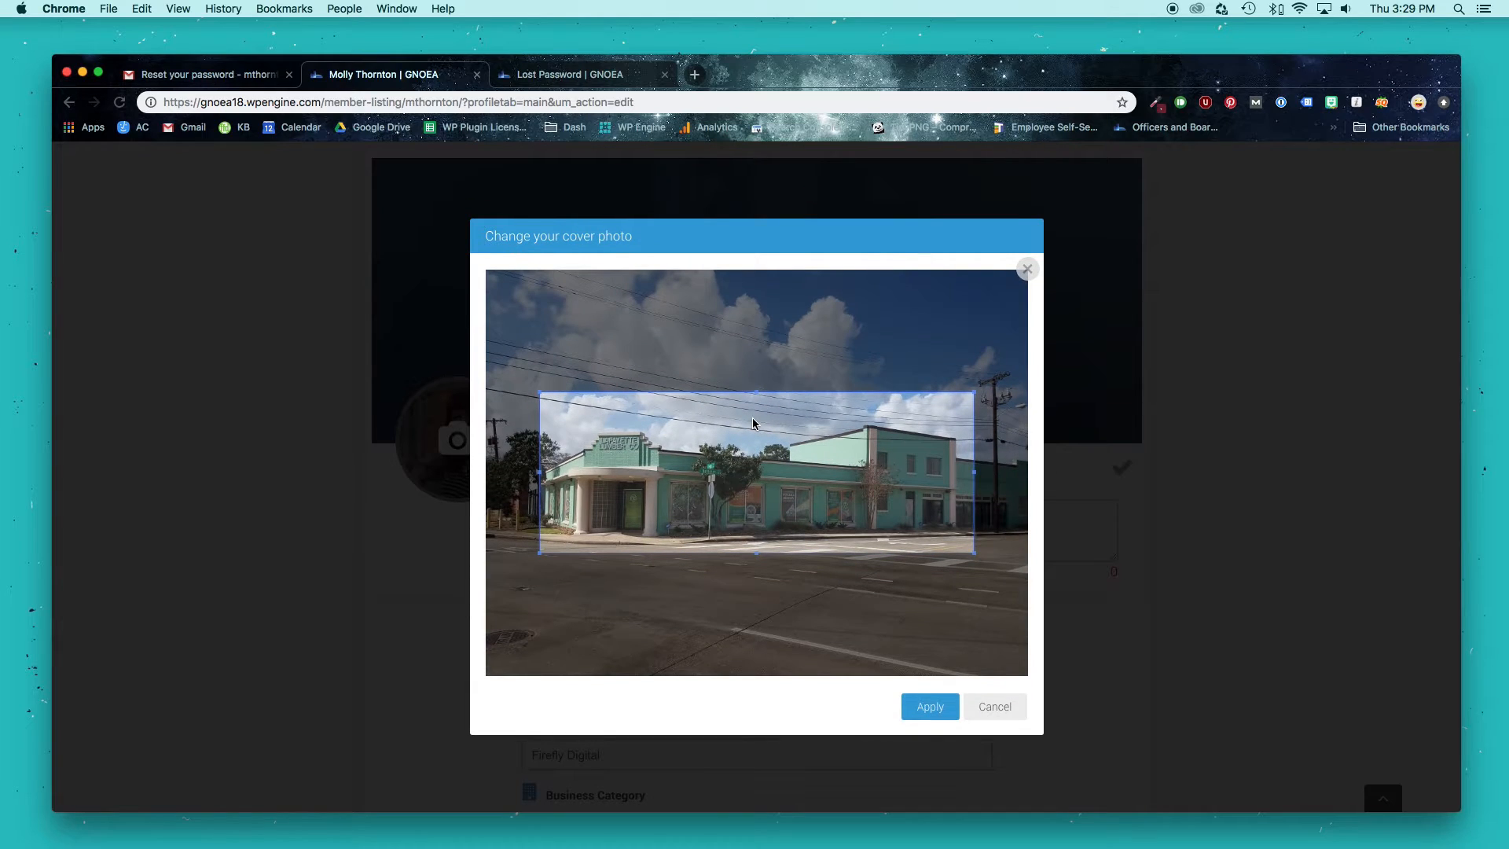
left_click_drag(884, 489, 859, 485)
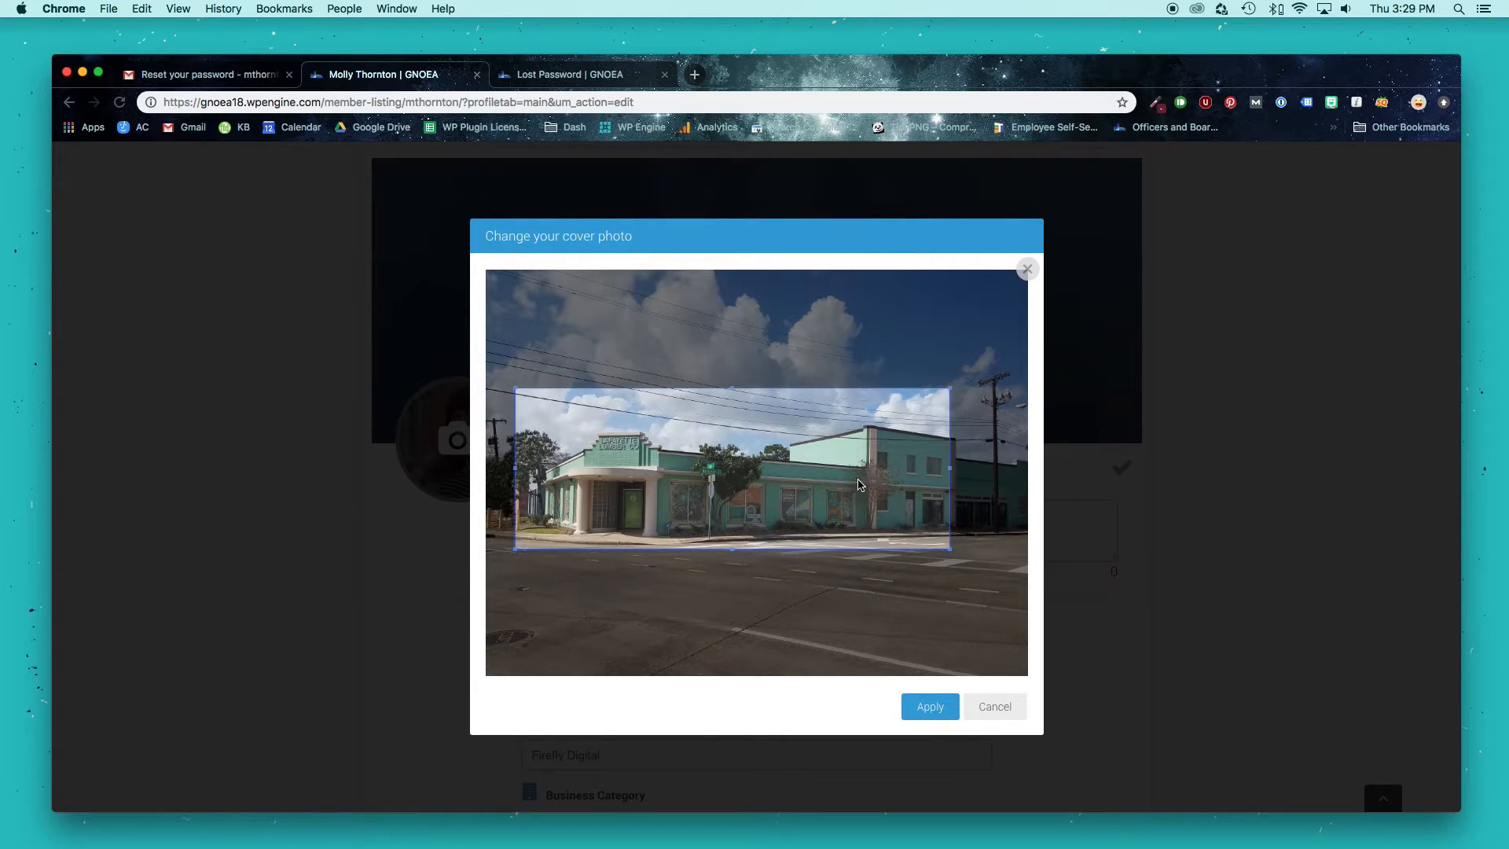
left_click_drag(949, 550, 964, 555)
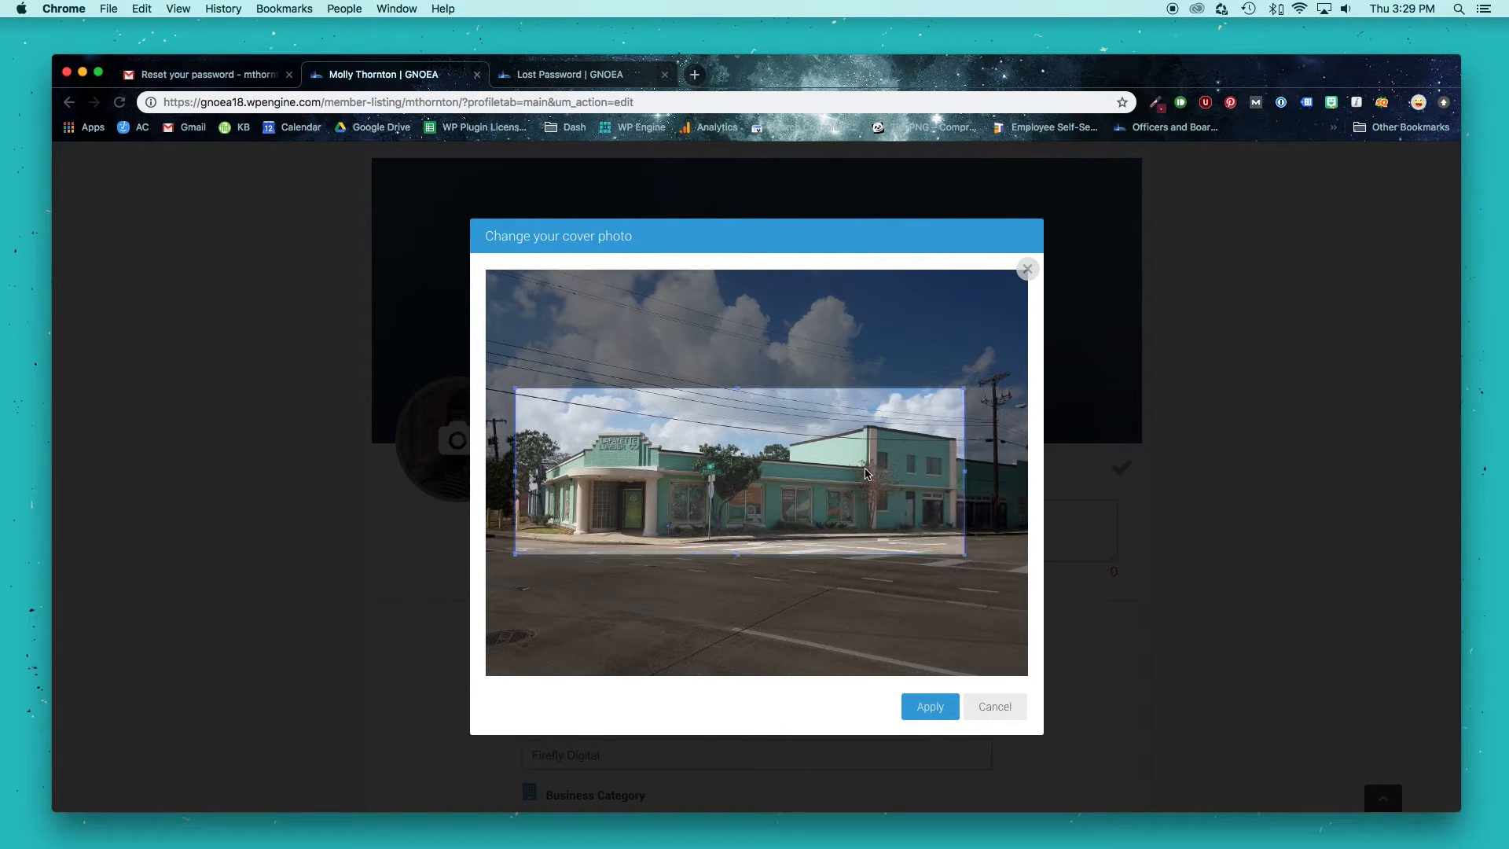
left_click_drag(866, 472, 867, 484)
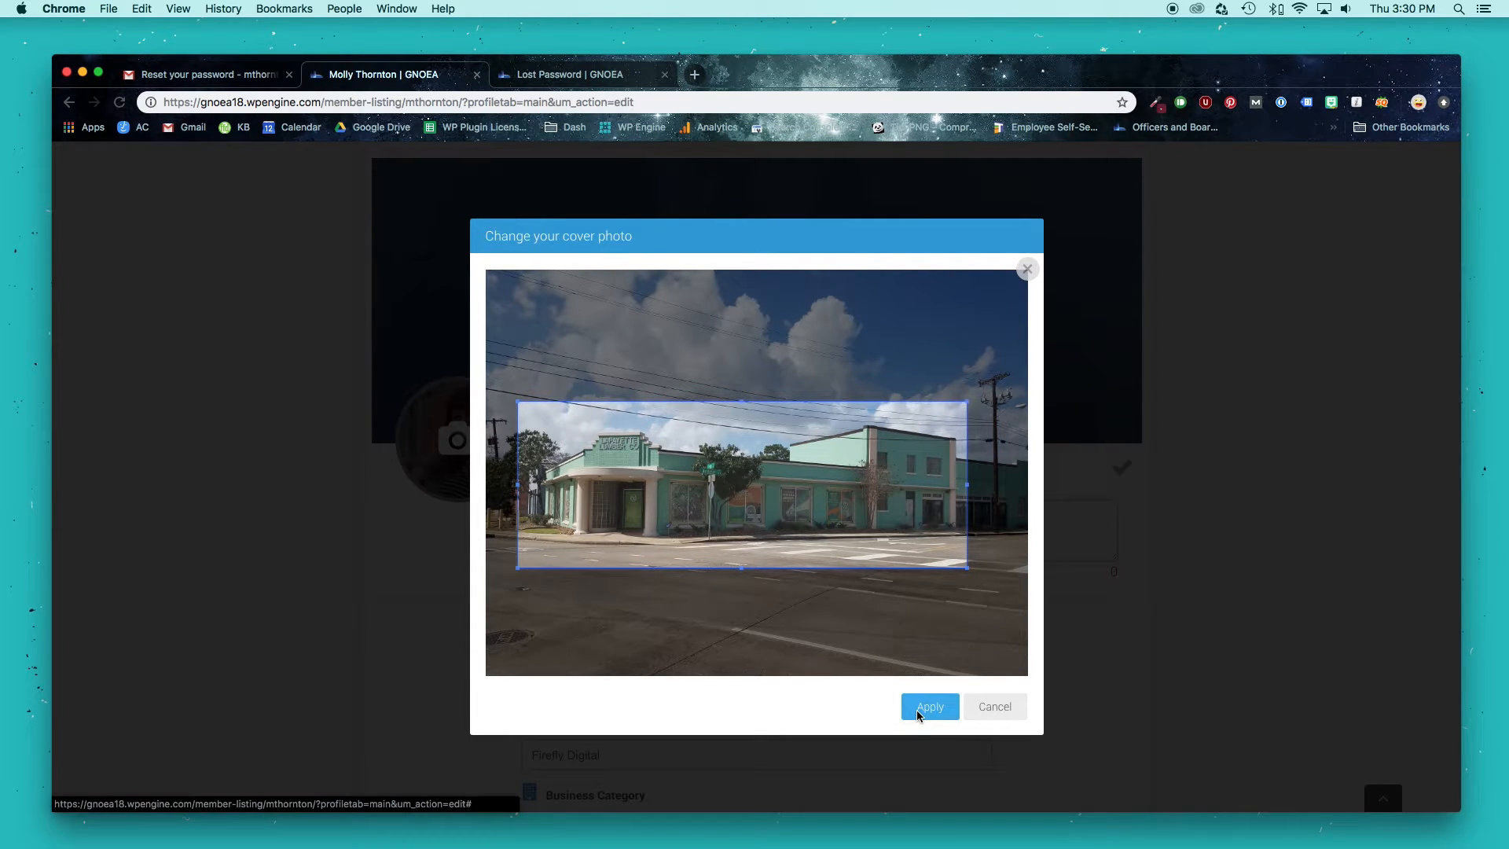
mouse_move(517, 404)
left_mouse_down()
mouse_move(643, 487)
mouse_move(480, 370)
mouse_move(520, 390)
left_mouse_up()
left_click_drag(723, 497, 661, 478)
left_click(939, 711)
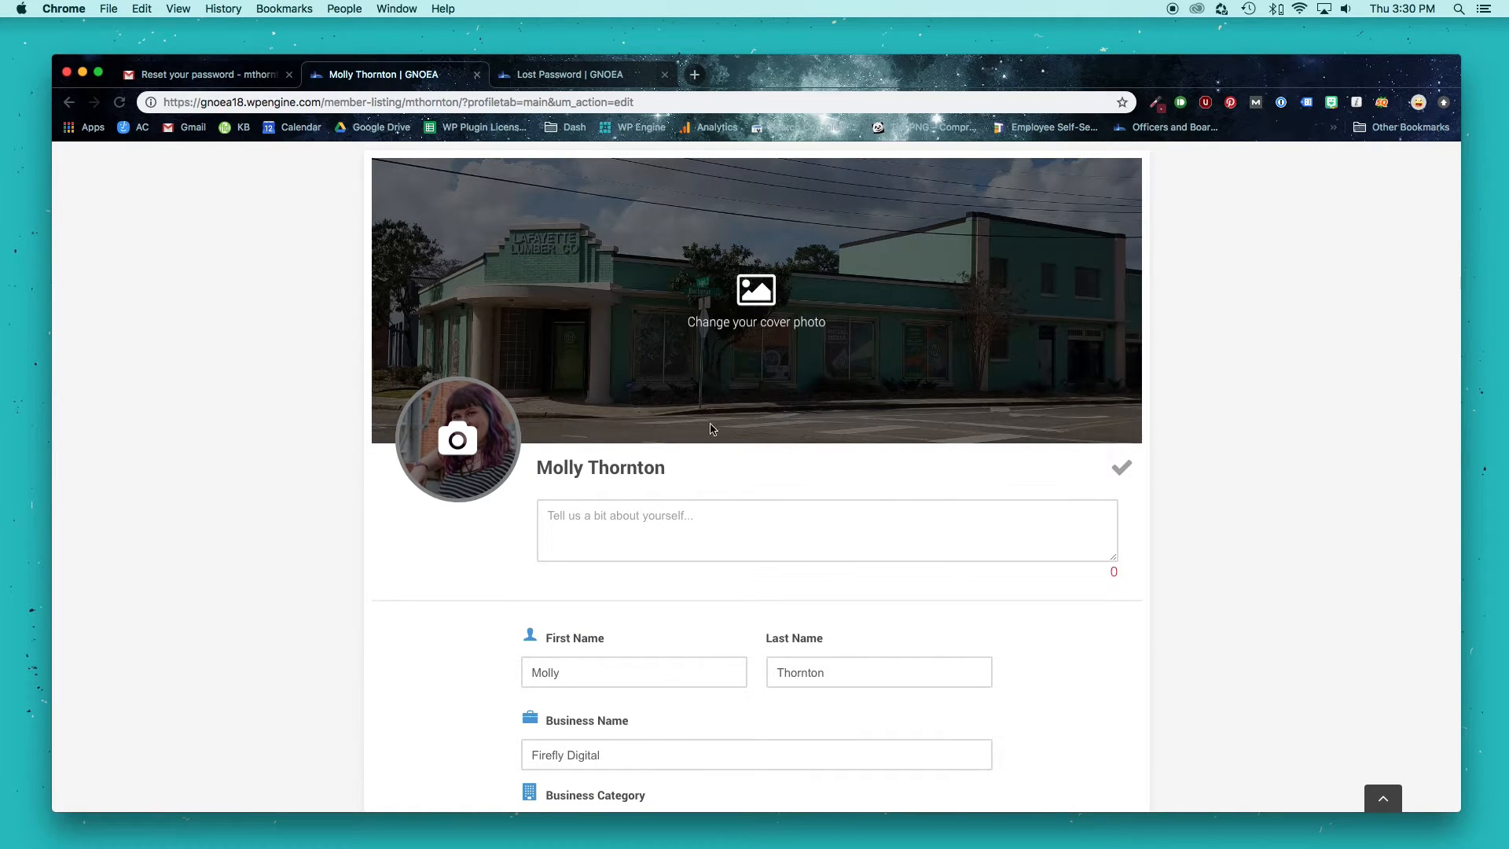
Write the bio calling Firefly Digital a full-service advertising and marketing agency, accepting the 'full-service' correction.
left_click(575, 532)
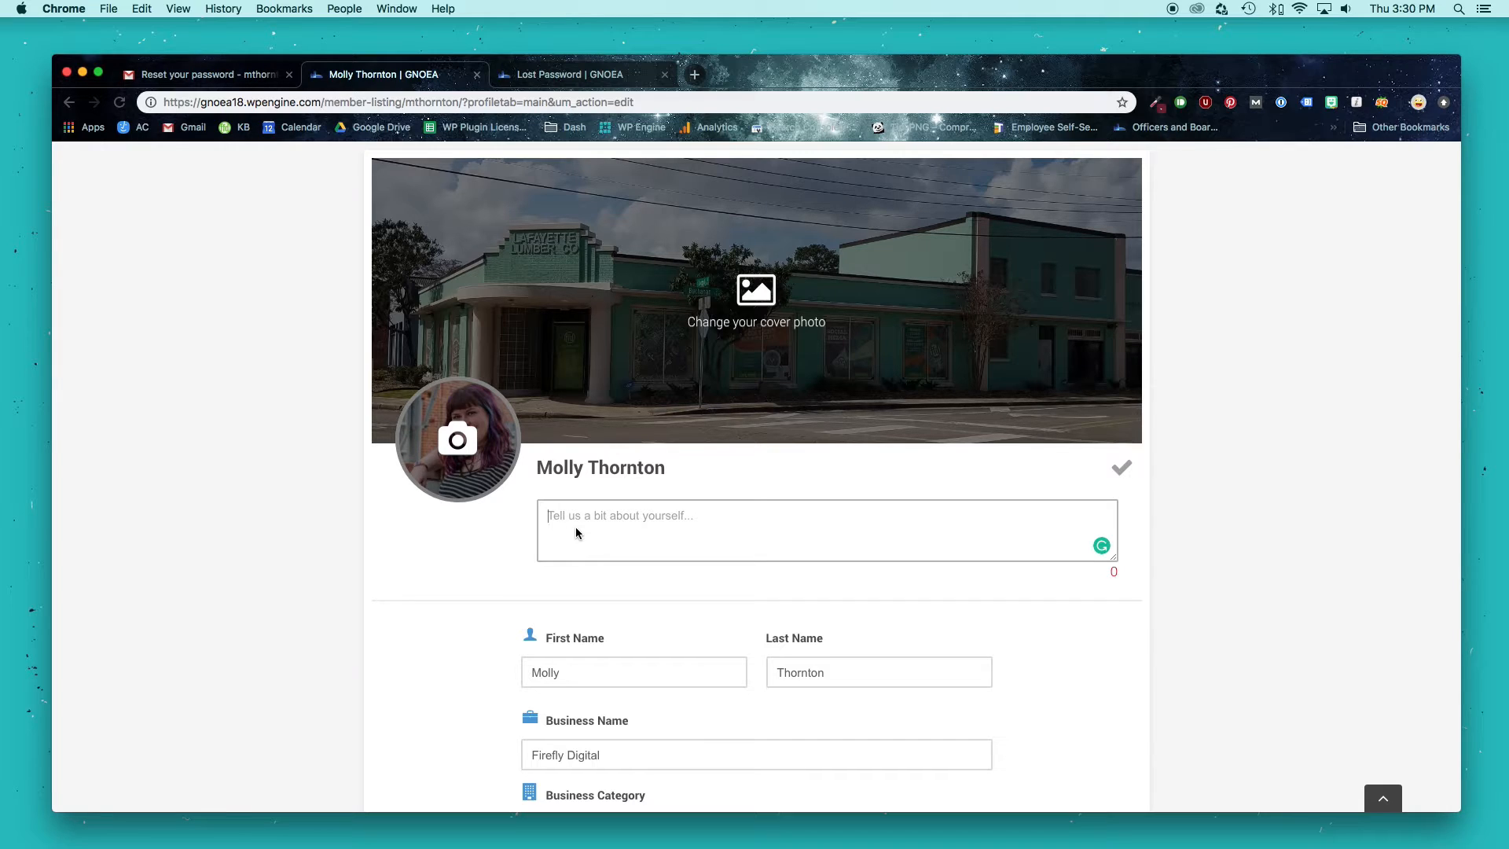
type("Firefly Digital")
type(" is a ")
type("full service")
type(" ag")
type("ertis")
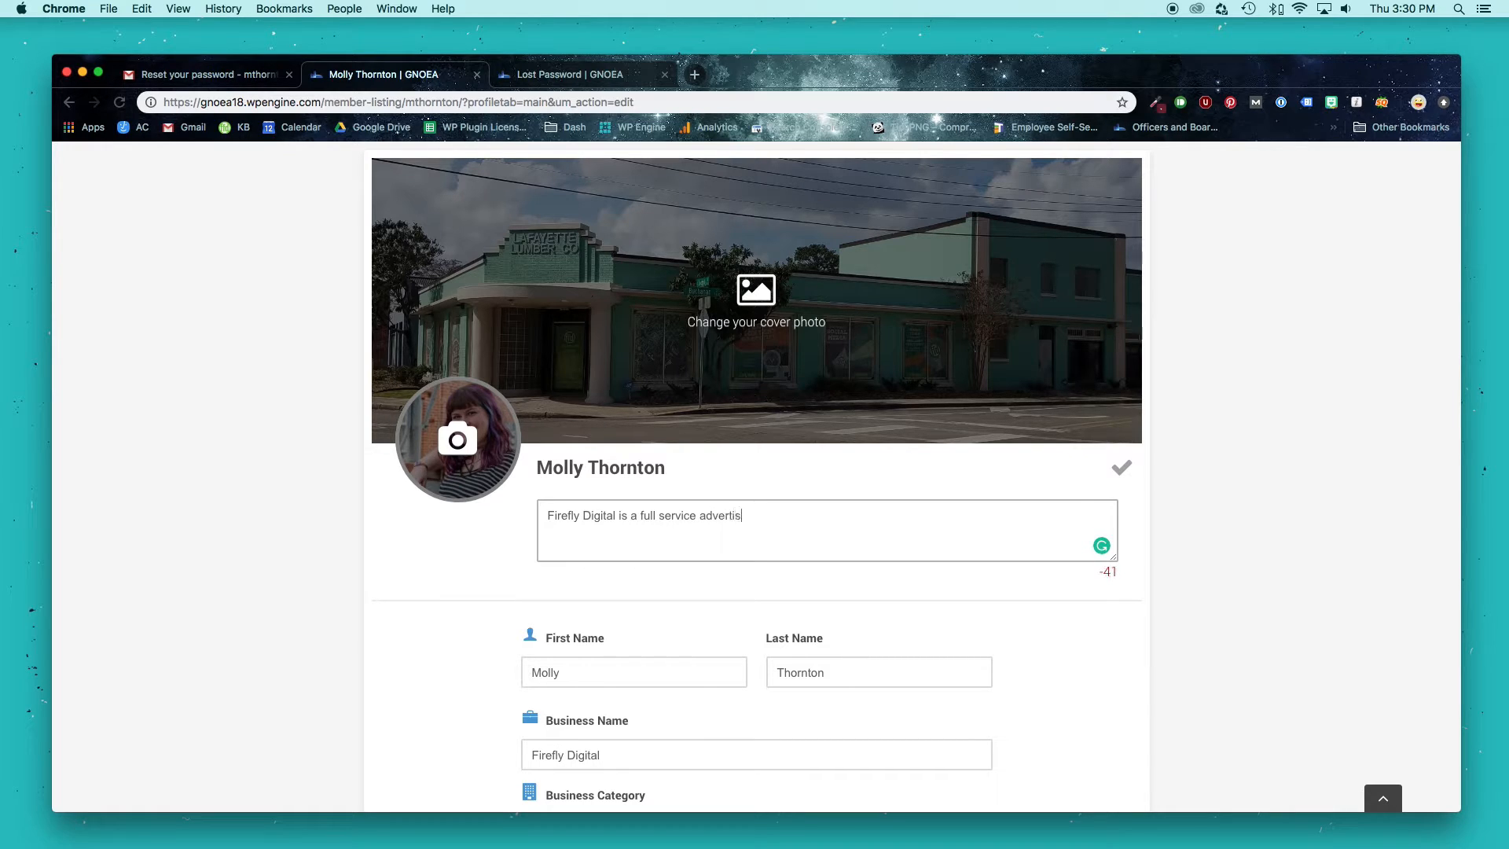
type("ing and marketing agency with a ")
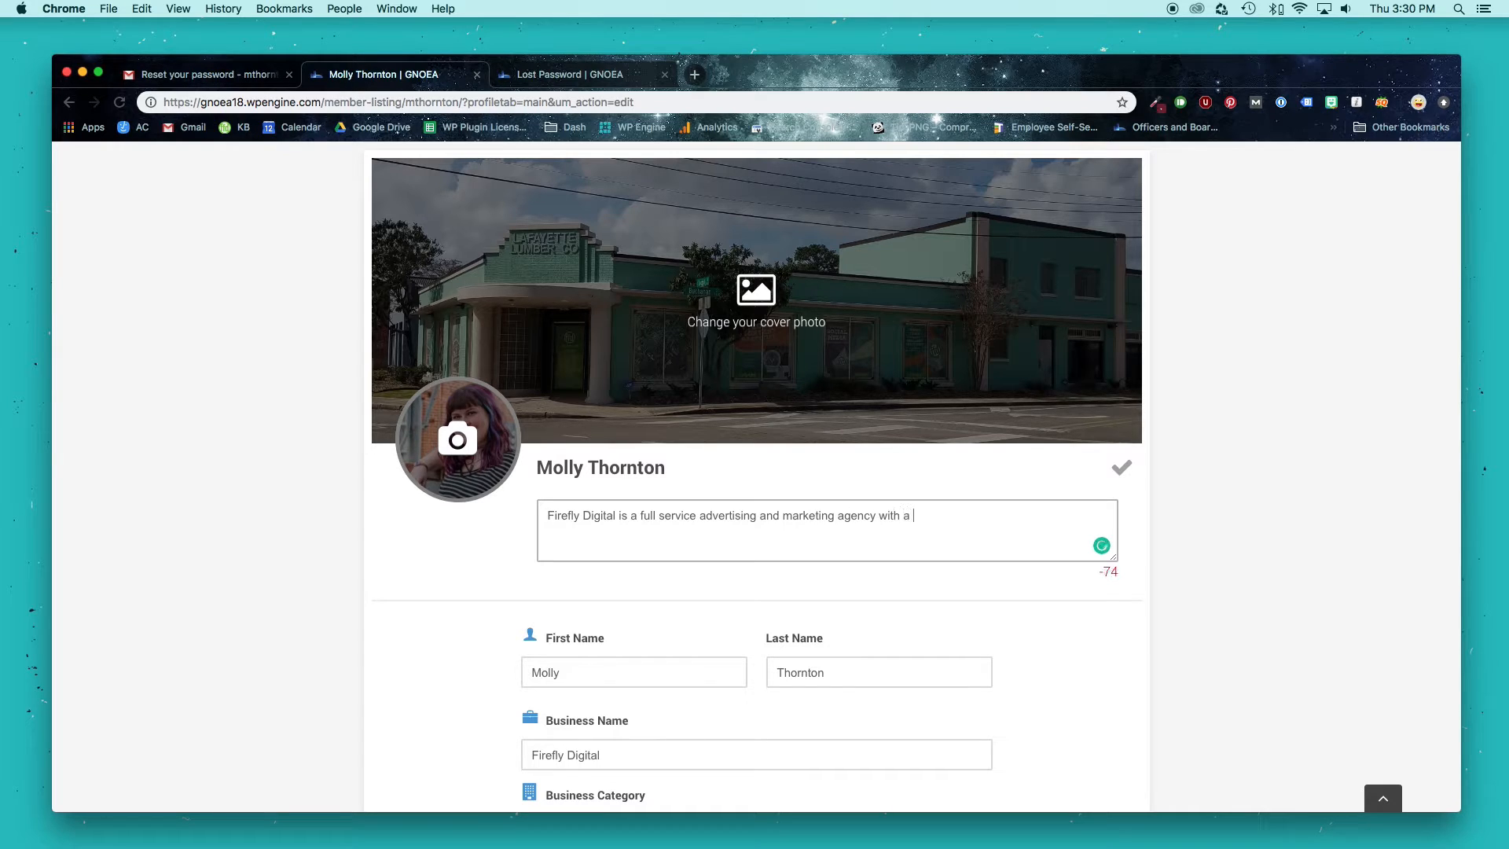
type("variety of services including")
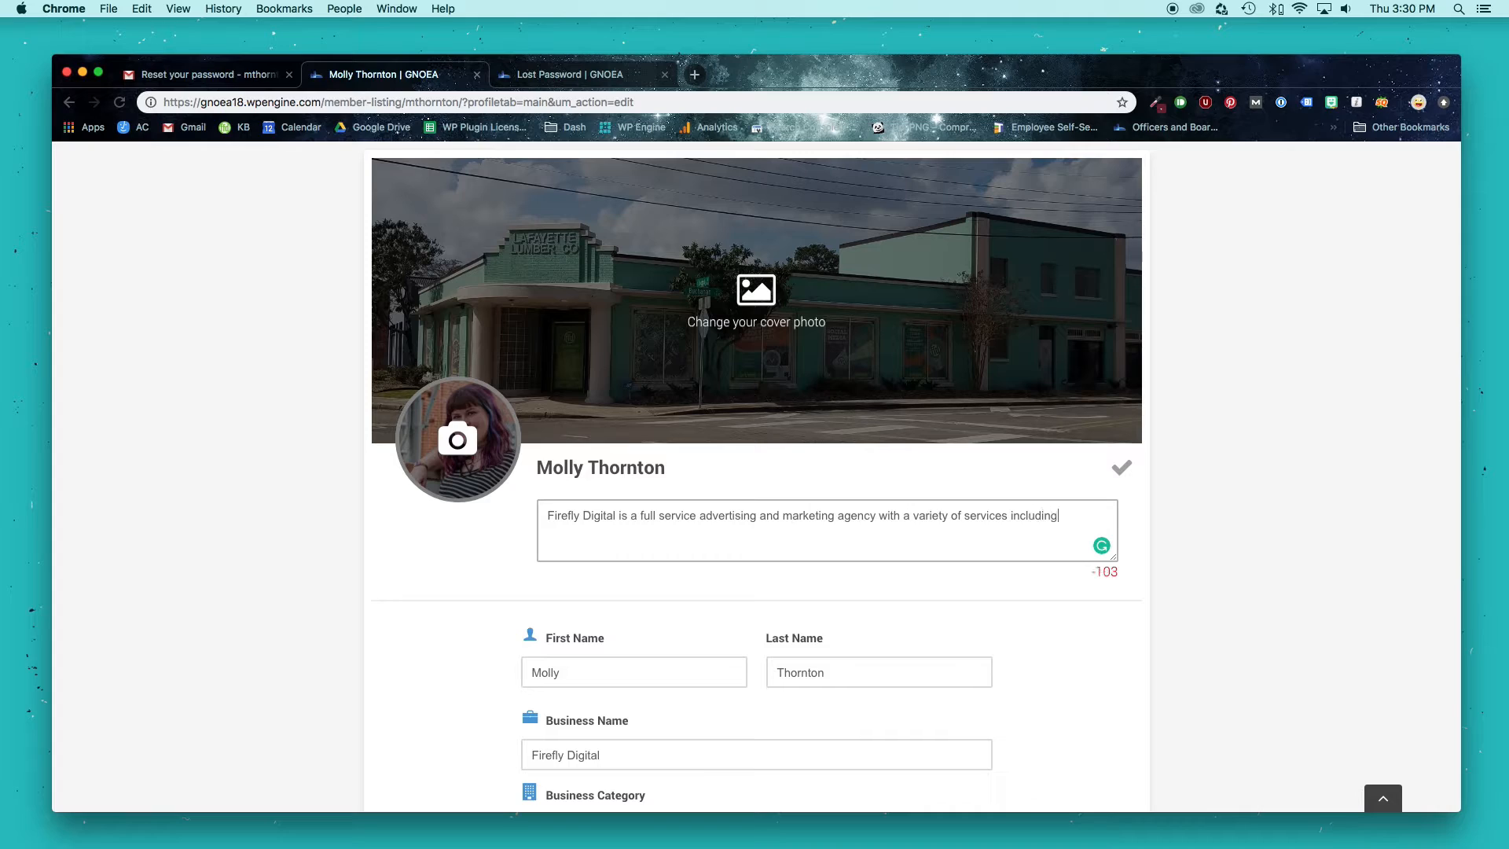
type(" web design, print design, digital marketing and m")
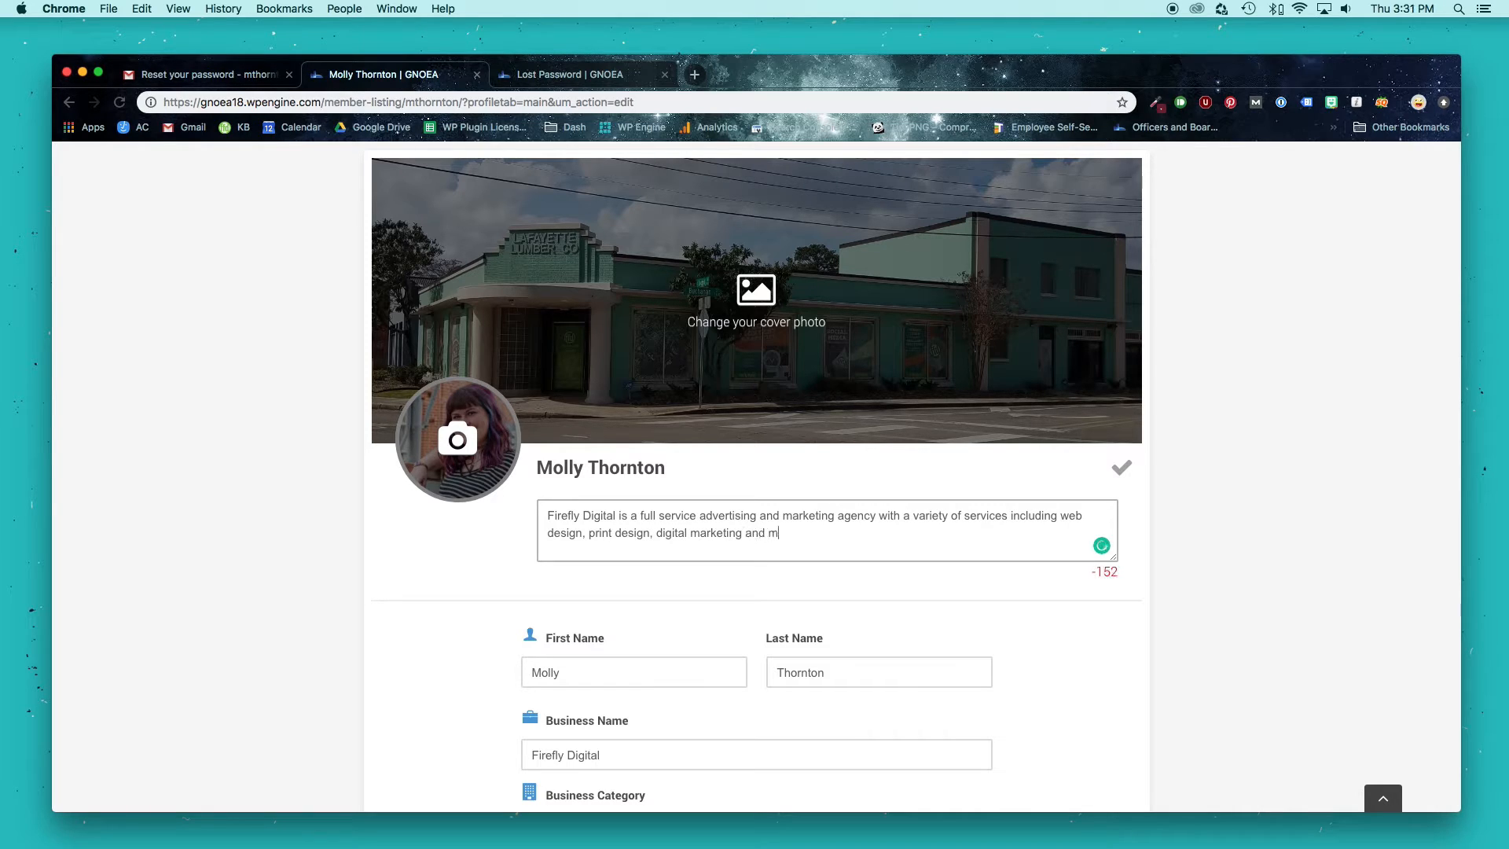
type("ore.")
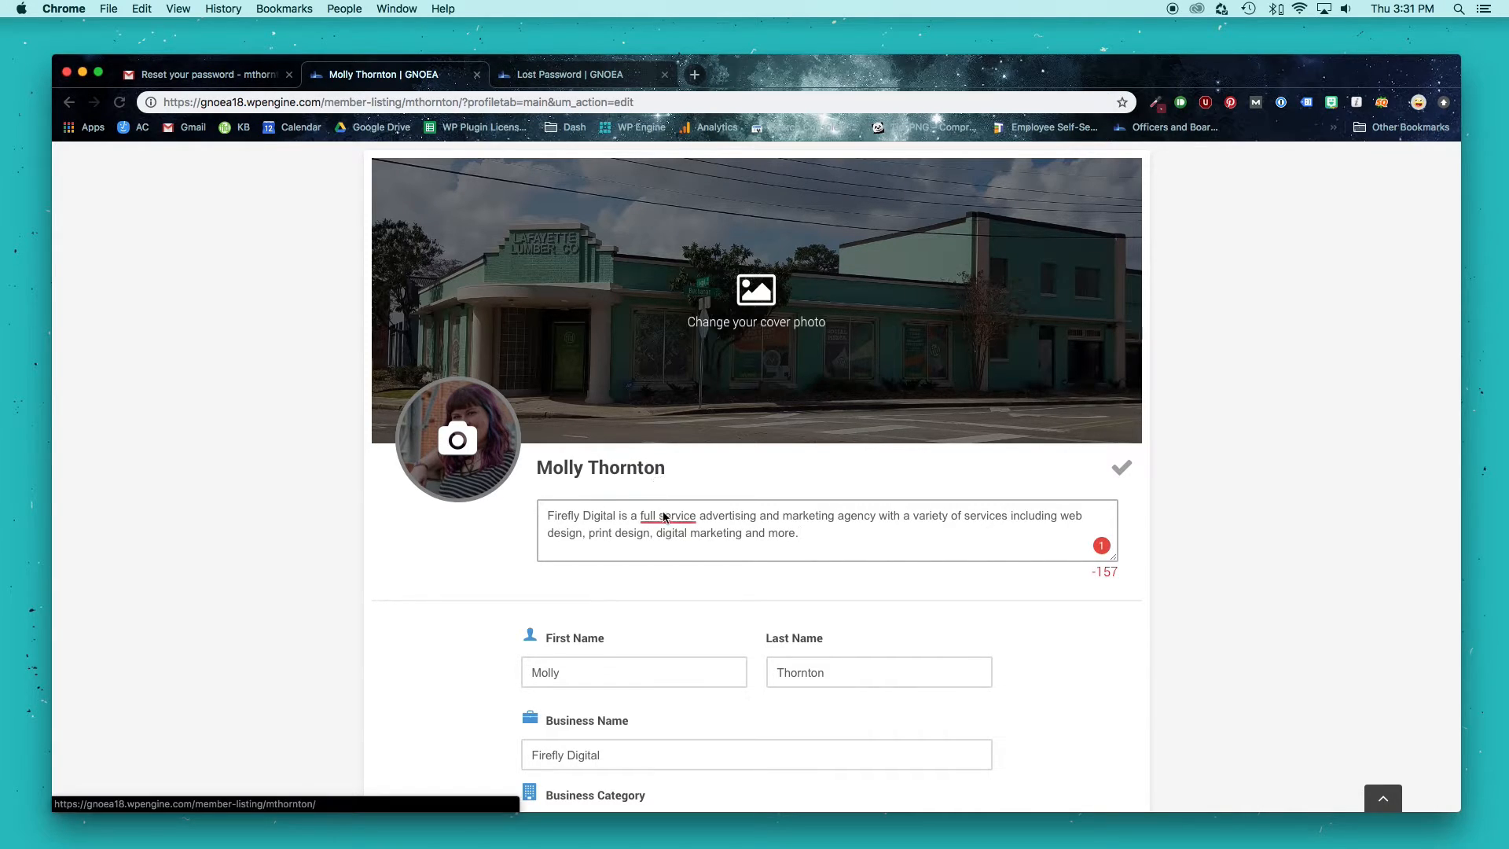
mouse_move(664, 517)
left_click(685, 441)
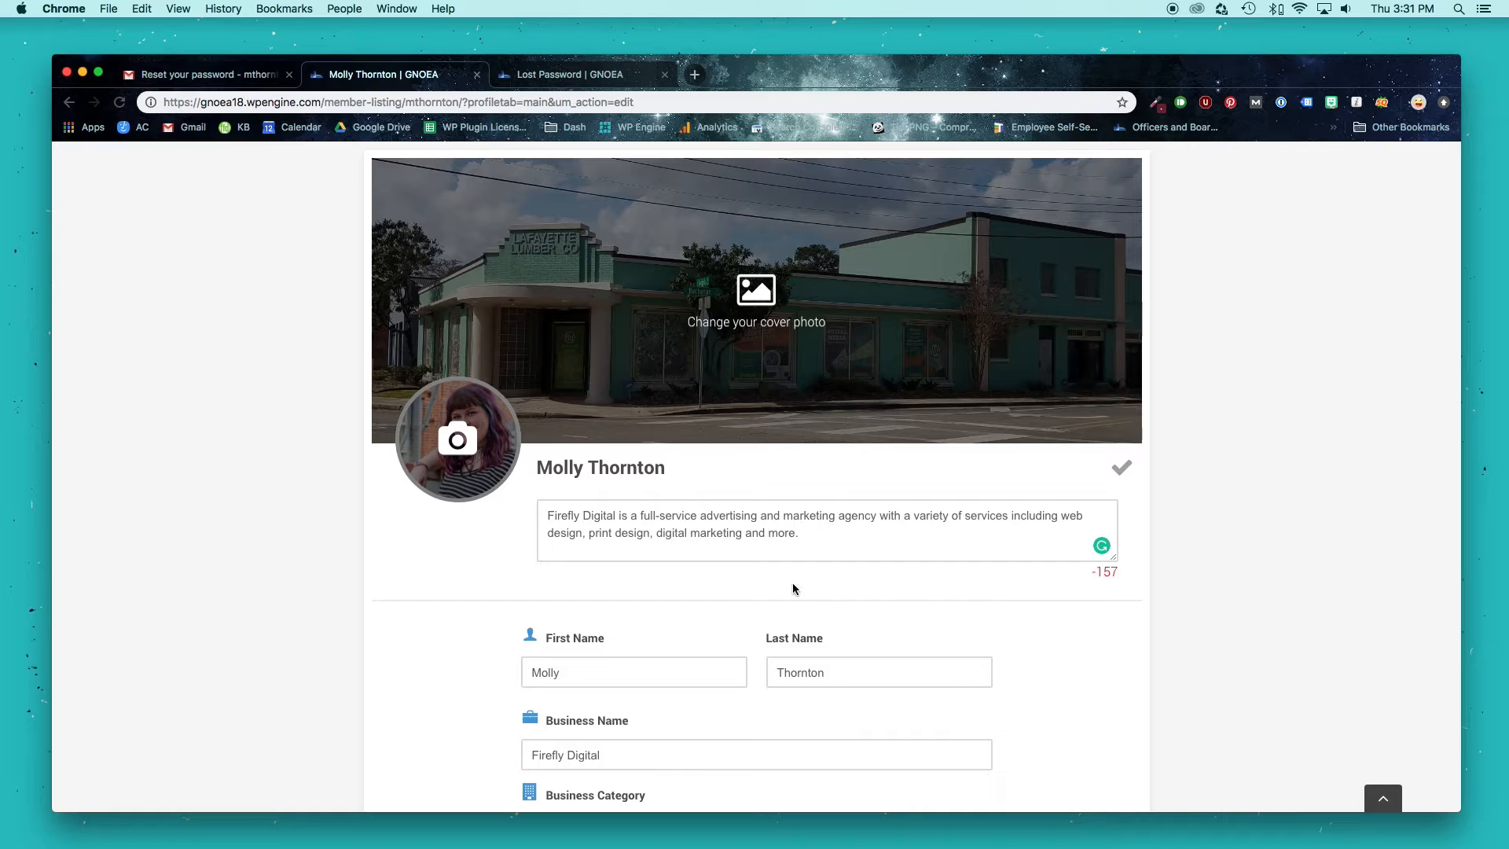
Review the first and last name entries on the profile form.
scroll(792, 588, "down", 3)
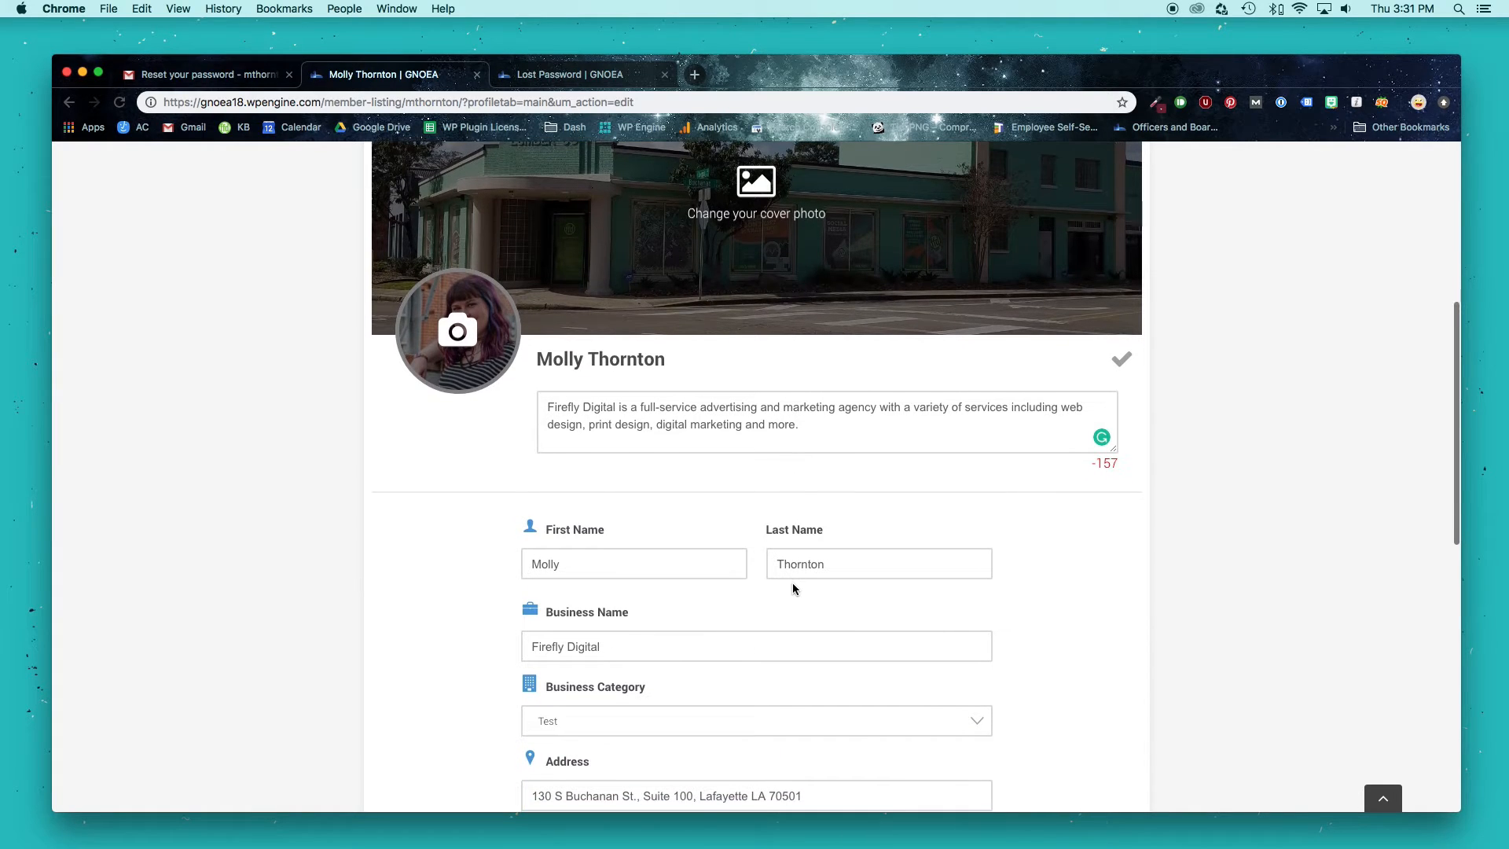
scroll(792, 588, "down", 4)
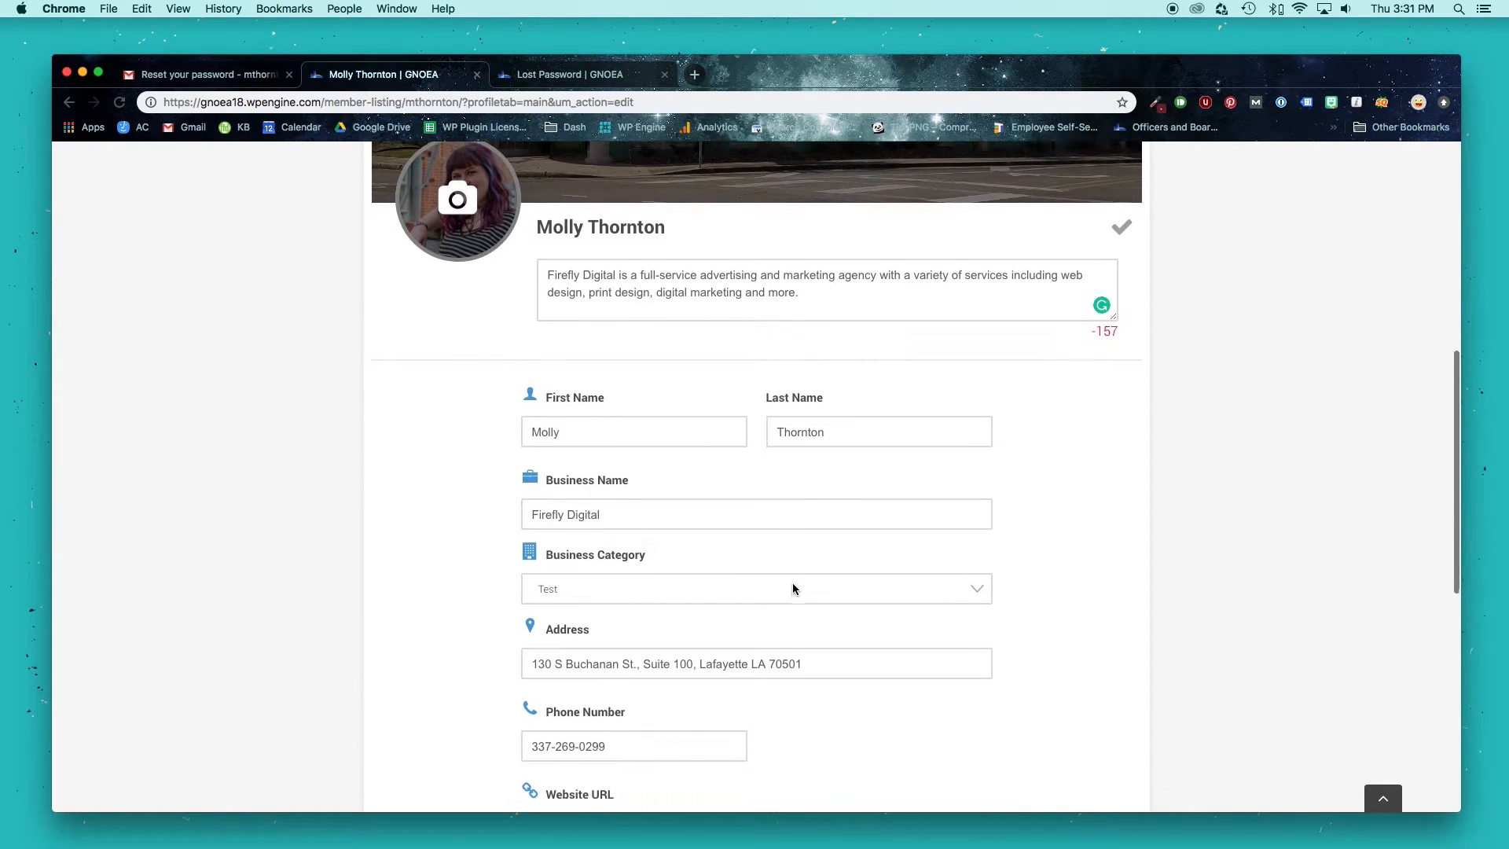
scroll(792, 588, "down", 1)
left_click(646, 389)
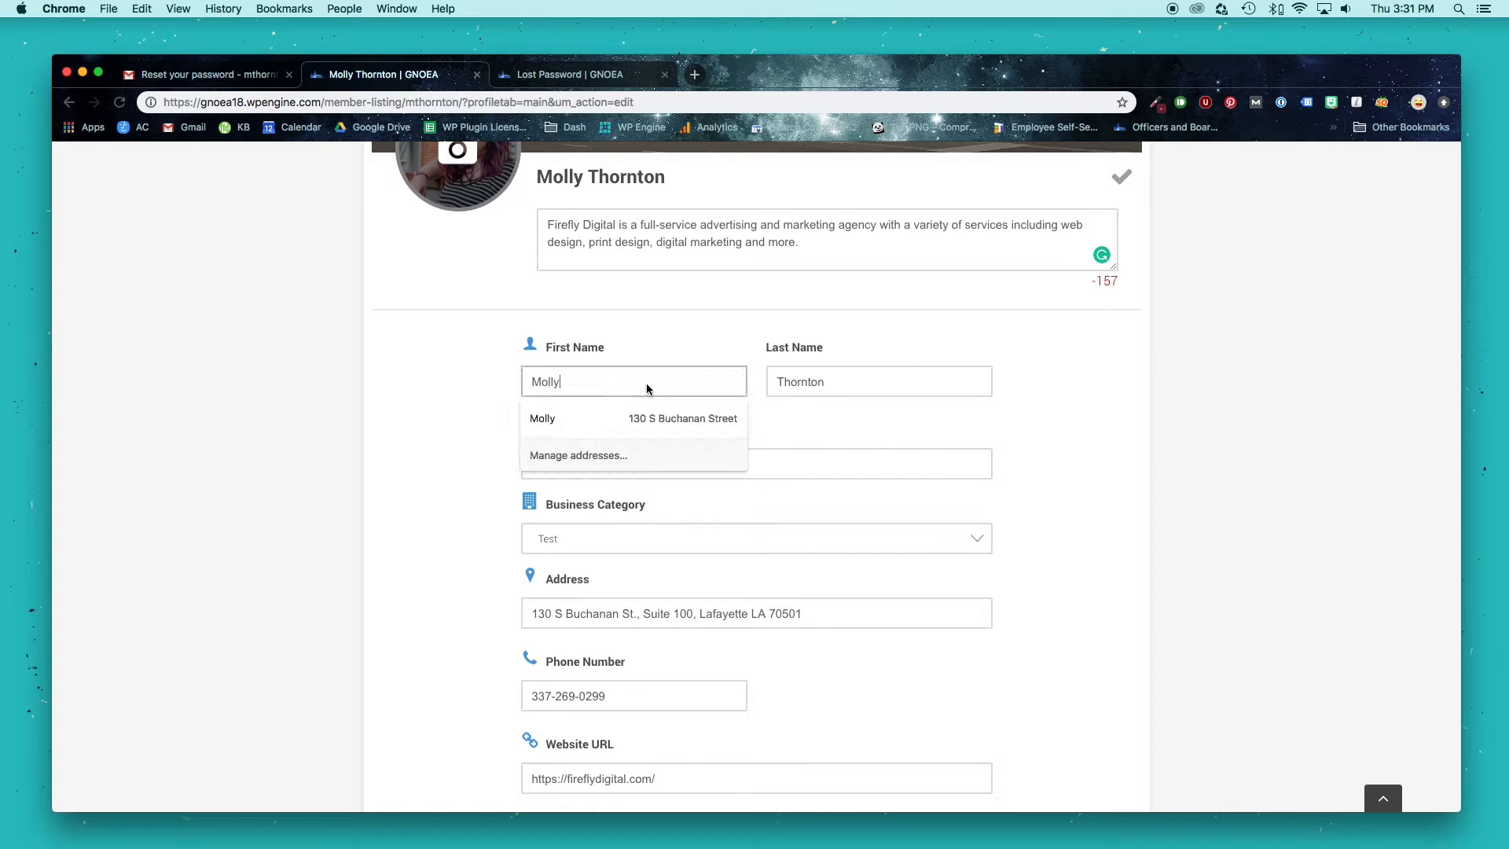
left_click(875, 381)
left_click(576, 385)
left_click(828, 434)
Append ', Inc.' so the Business Name reads 'Firefly Digital, Inc.'.
scroll(817, 428, "down", 2)
left_click(649, 377)
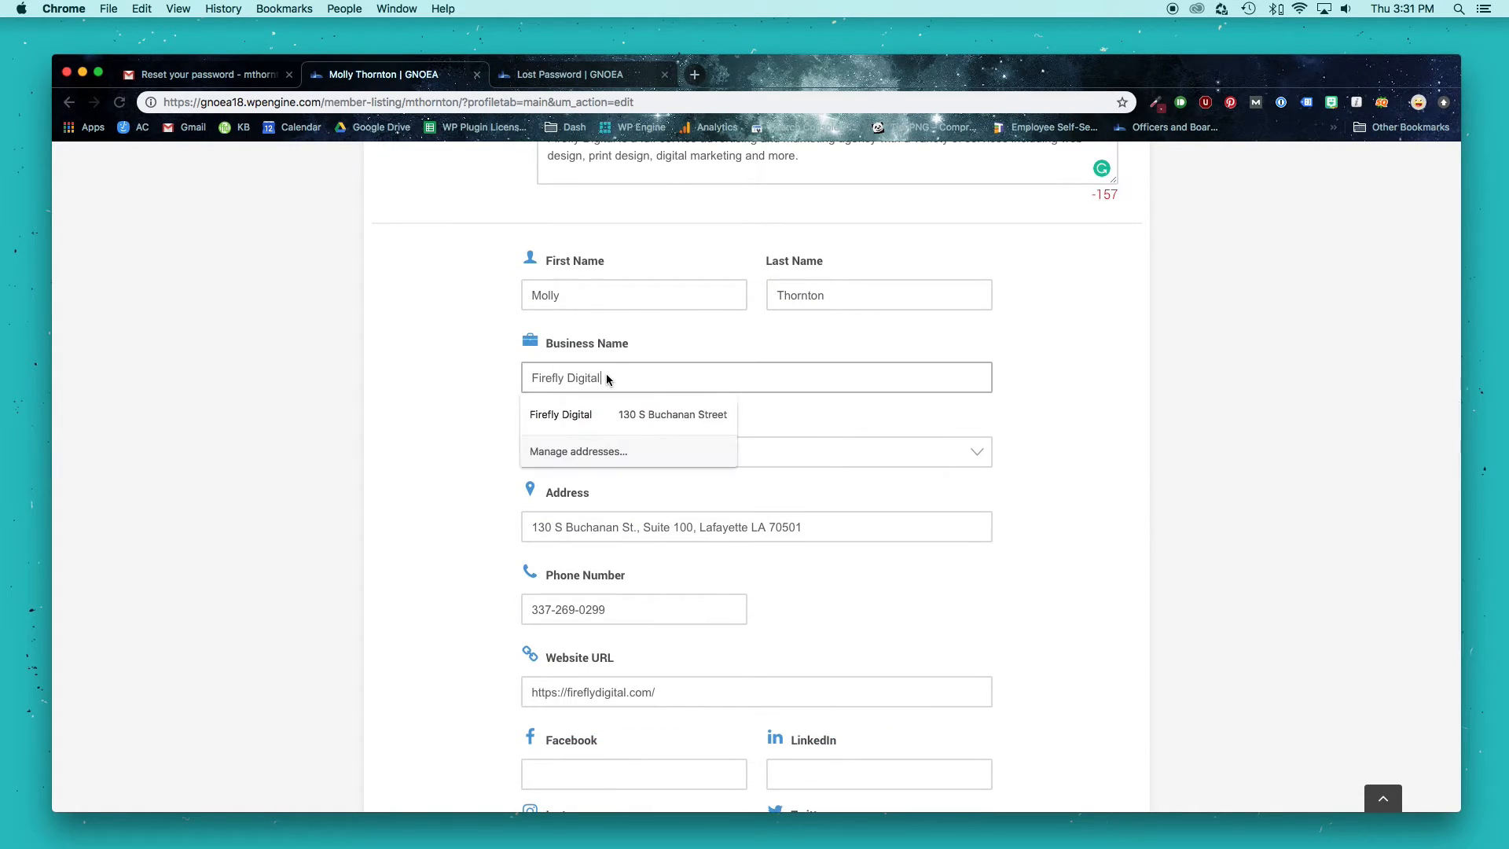
left_click(475, 419)
scroll(489, 426, "down", 1)
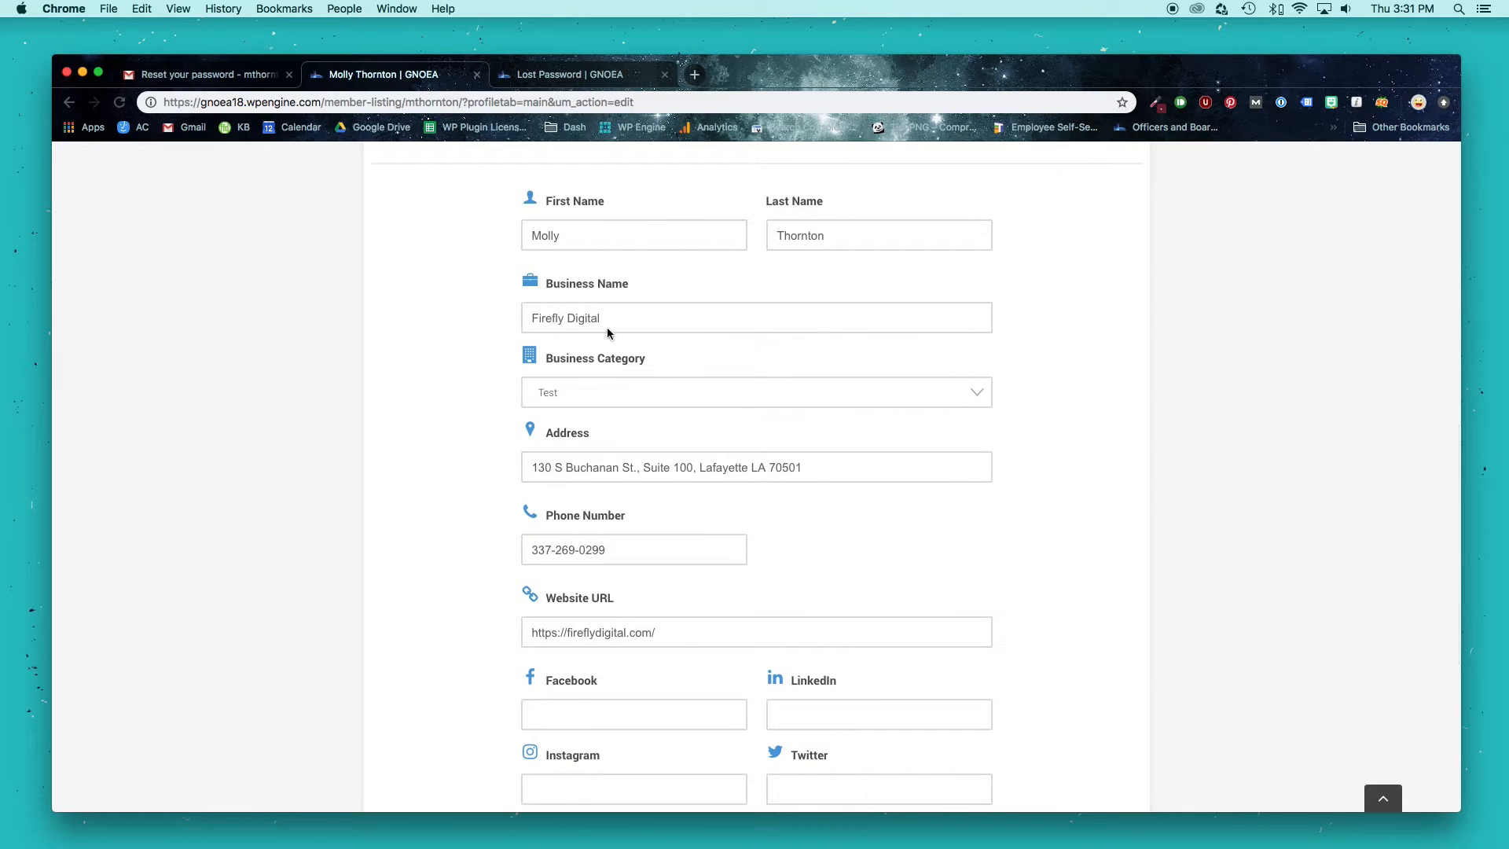
left_click(607, 330)
type(", Inc.")
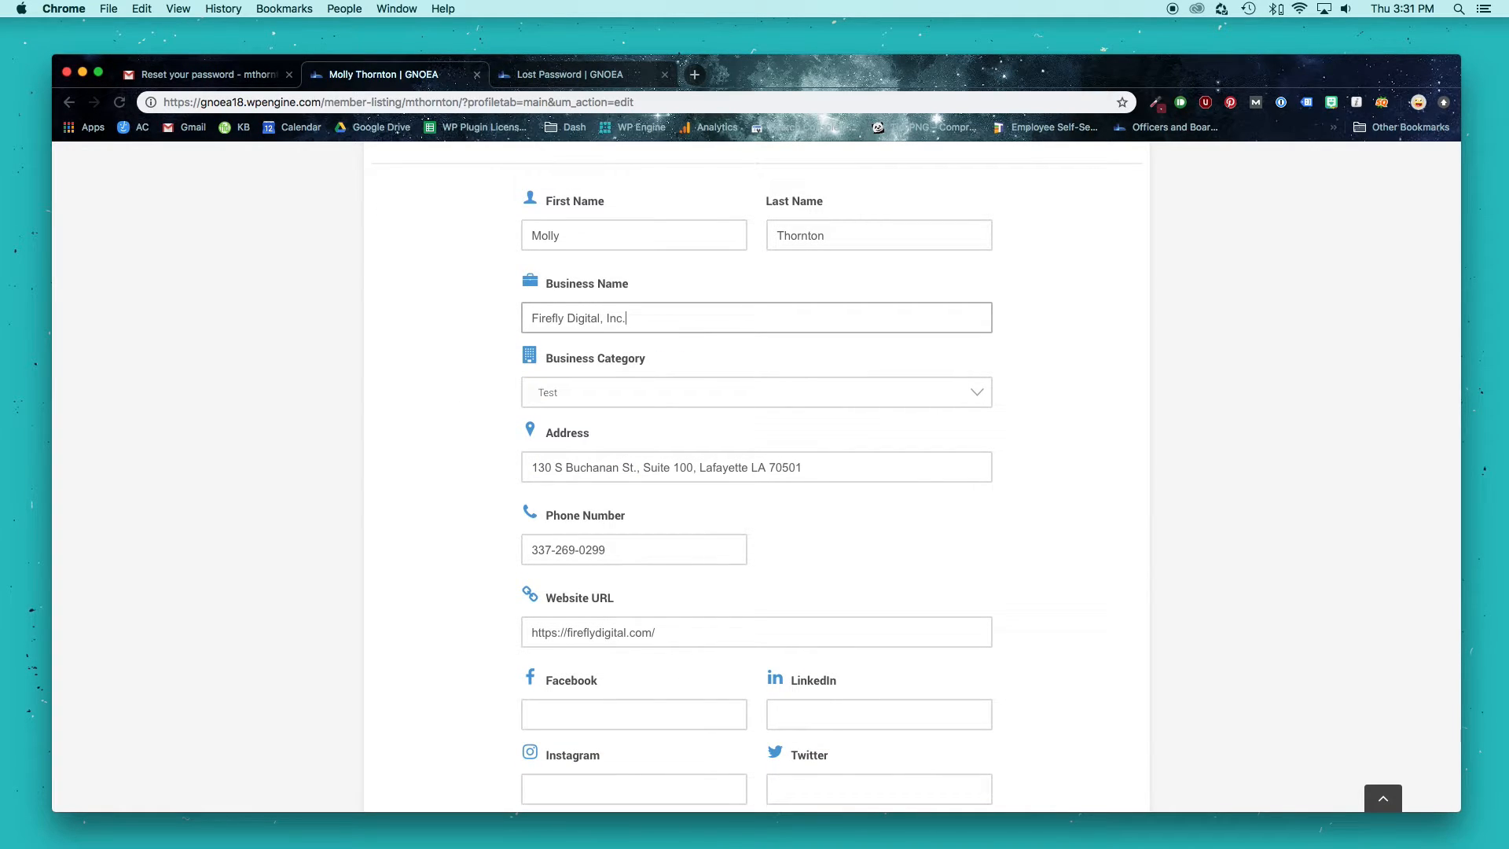
left_click(465, 282)
Correct the address zip code so it ends in '01'.
scroll(492, 314, "down", 2)
scroll(493, 331, "up", 3)
scroll(495, 336, "down", 2)
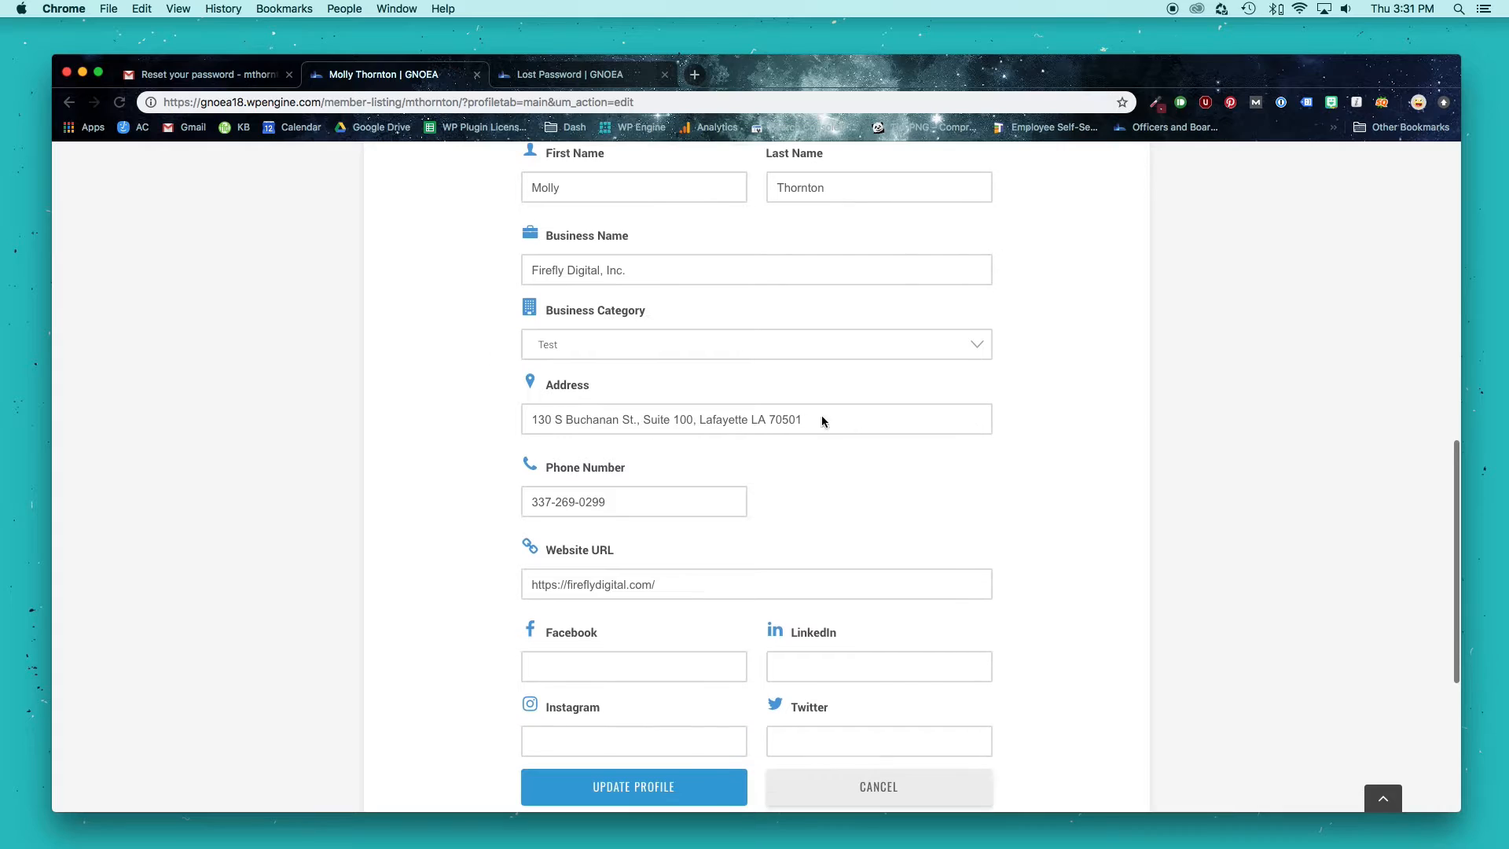
left_click(842, 422)
scroll(841, 425, "down", 1)
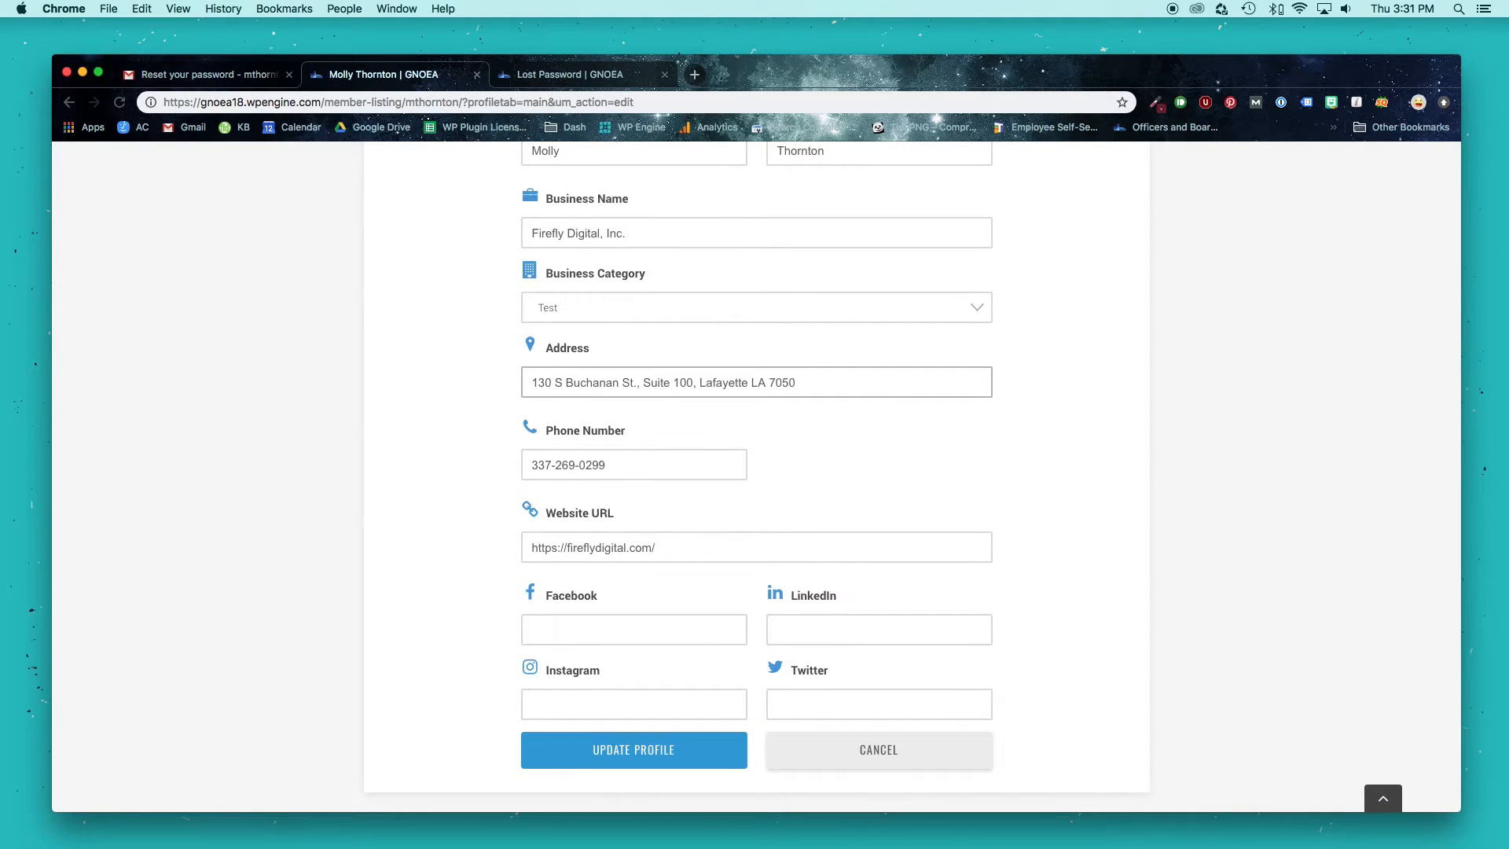
key("BackSpace")
key("BackSpace")
type("01")
Check the phone number and Website URL fields.
left_click(626, 466)
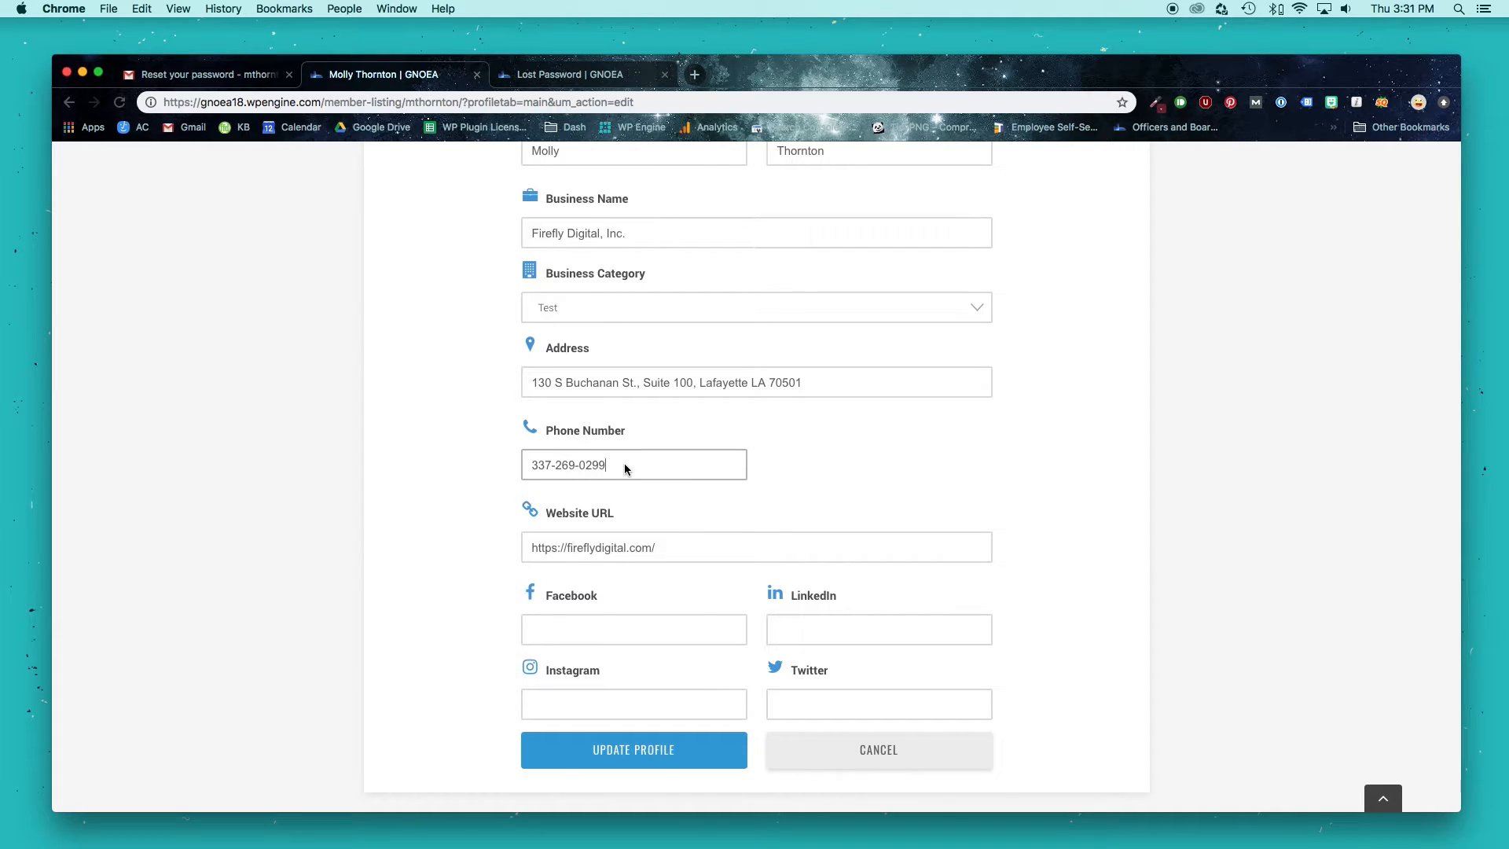
triple_click(615, 463)
left_click(616, 465)
left_click(668, 548)
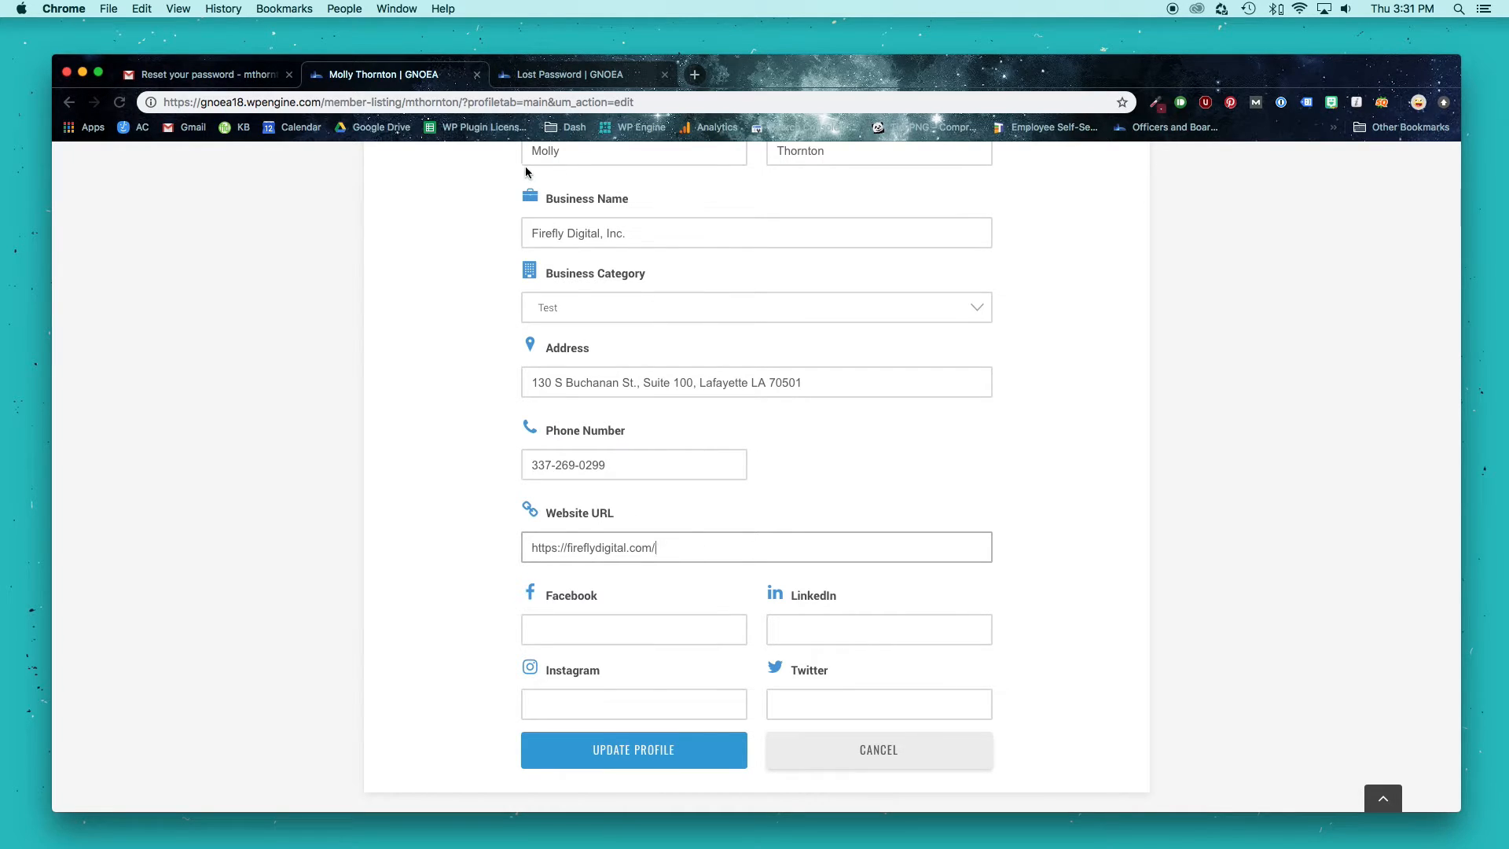
Load the fireflydigital.com homepage in a new browser tab.
left_click(694, 74)
type("fire")
key("Return")
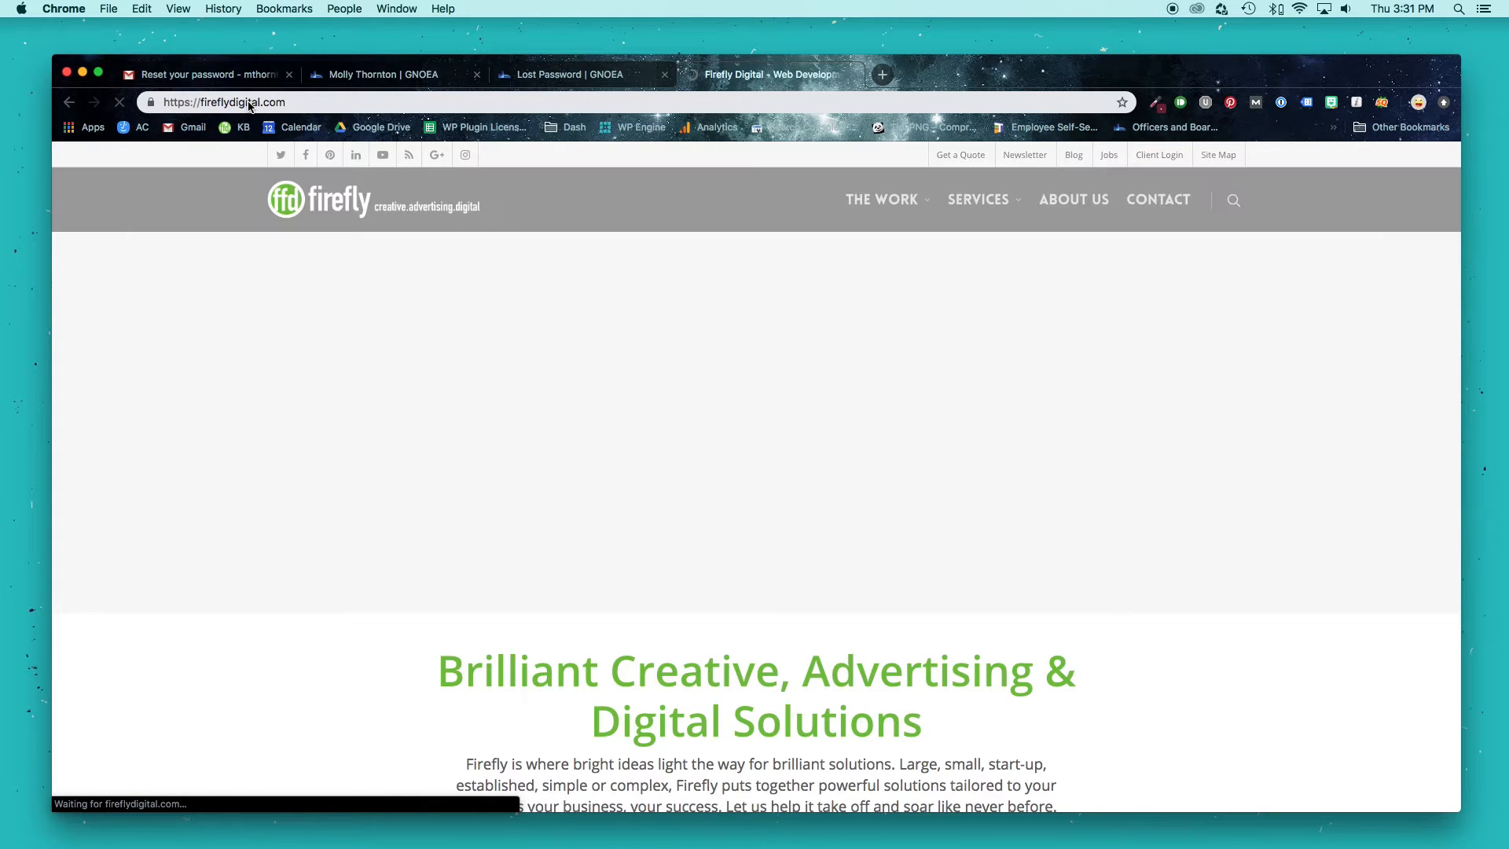
left_click(248, 101)
right_click(249, 101)
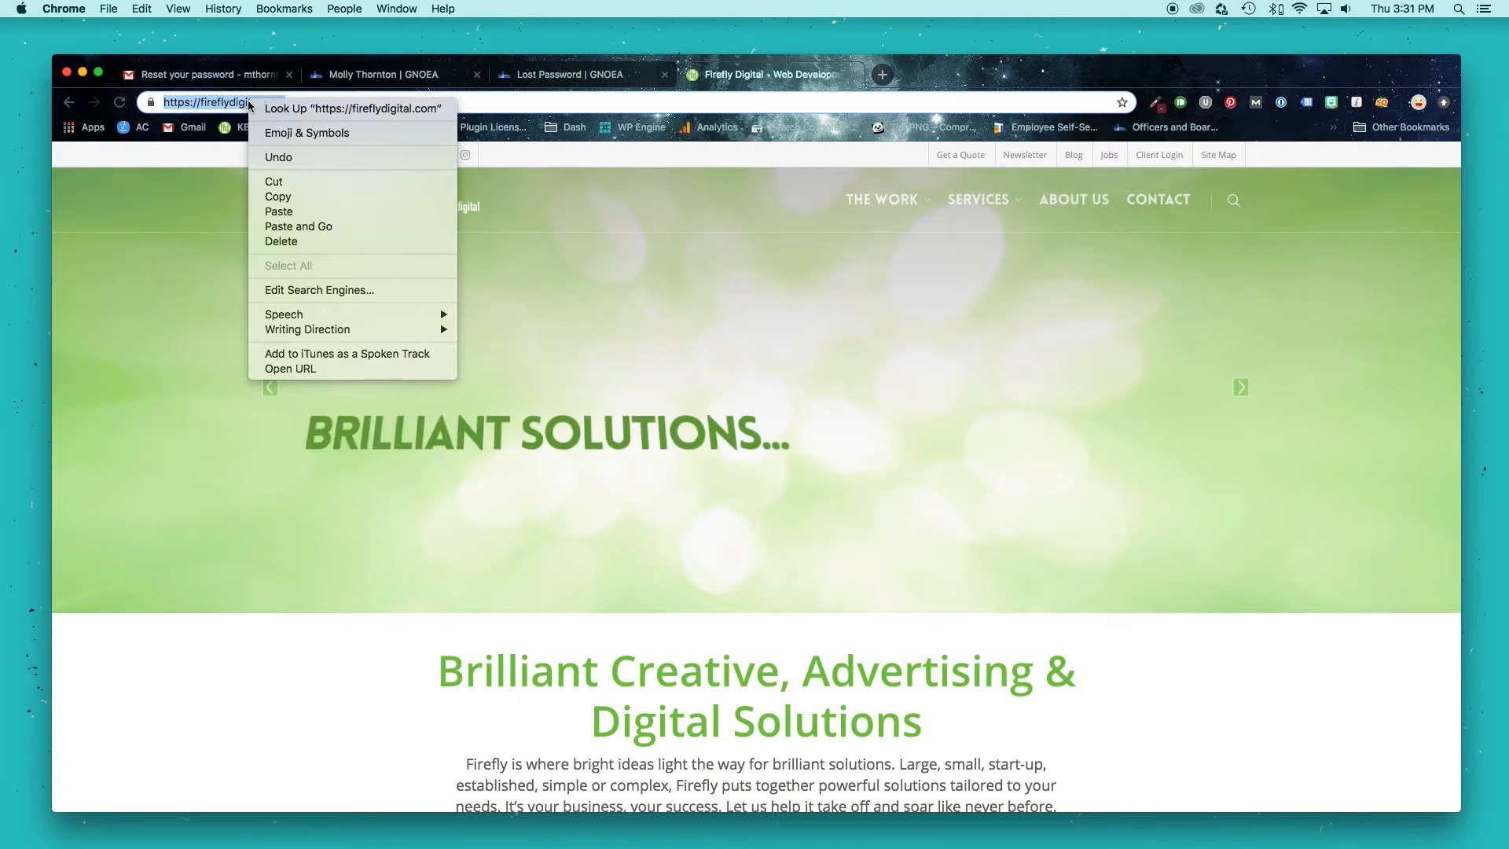
left_click(277, 196)
left_click(384, 74)
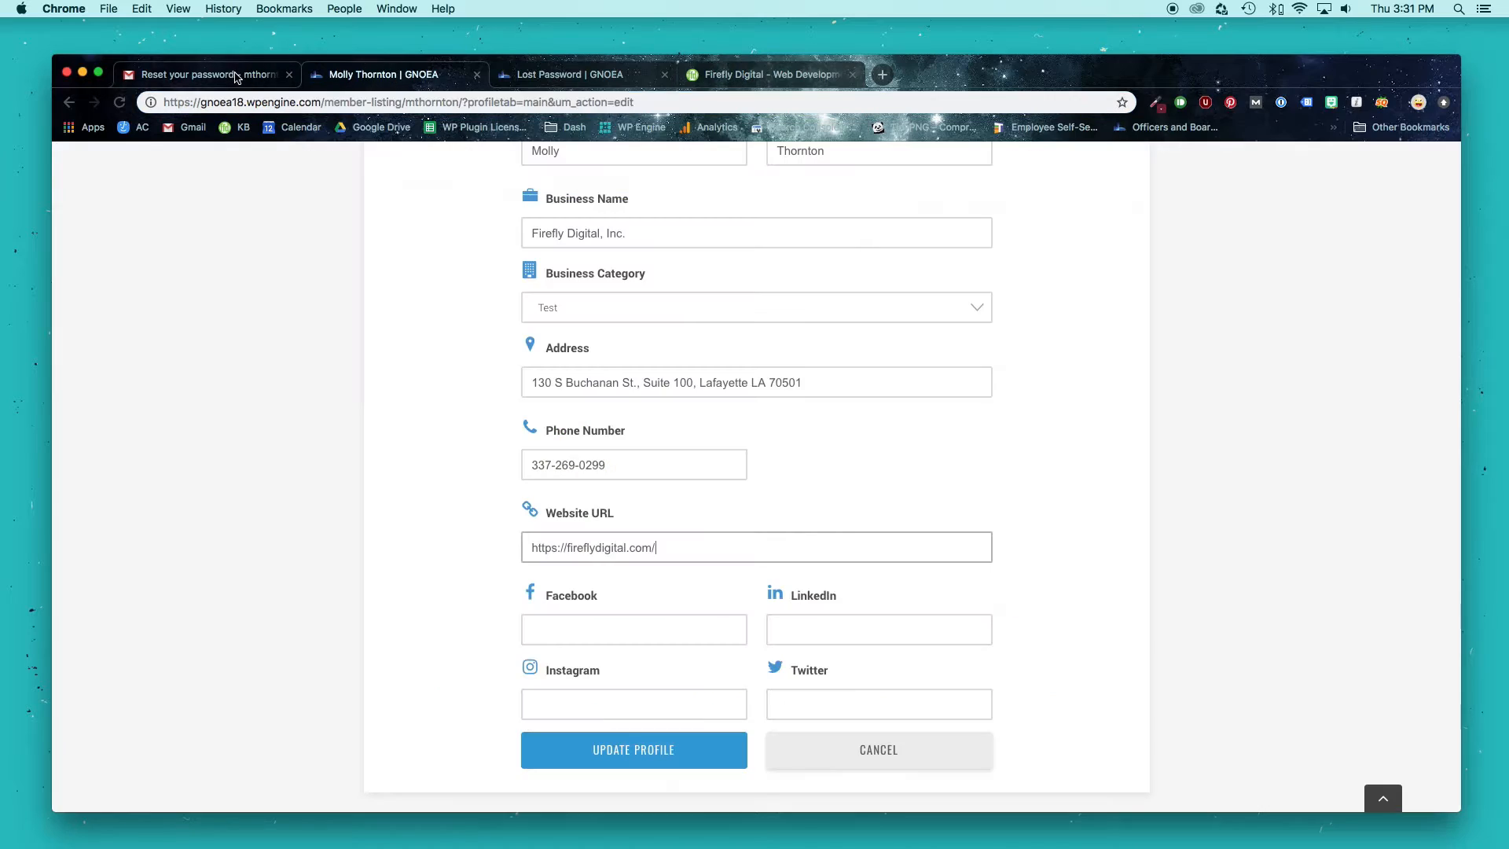
left_click_drag(658, 547, 439, 547)
key("super+c")
key("BackSpace")
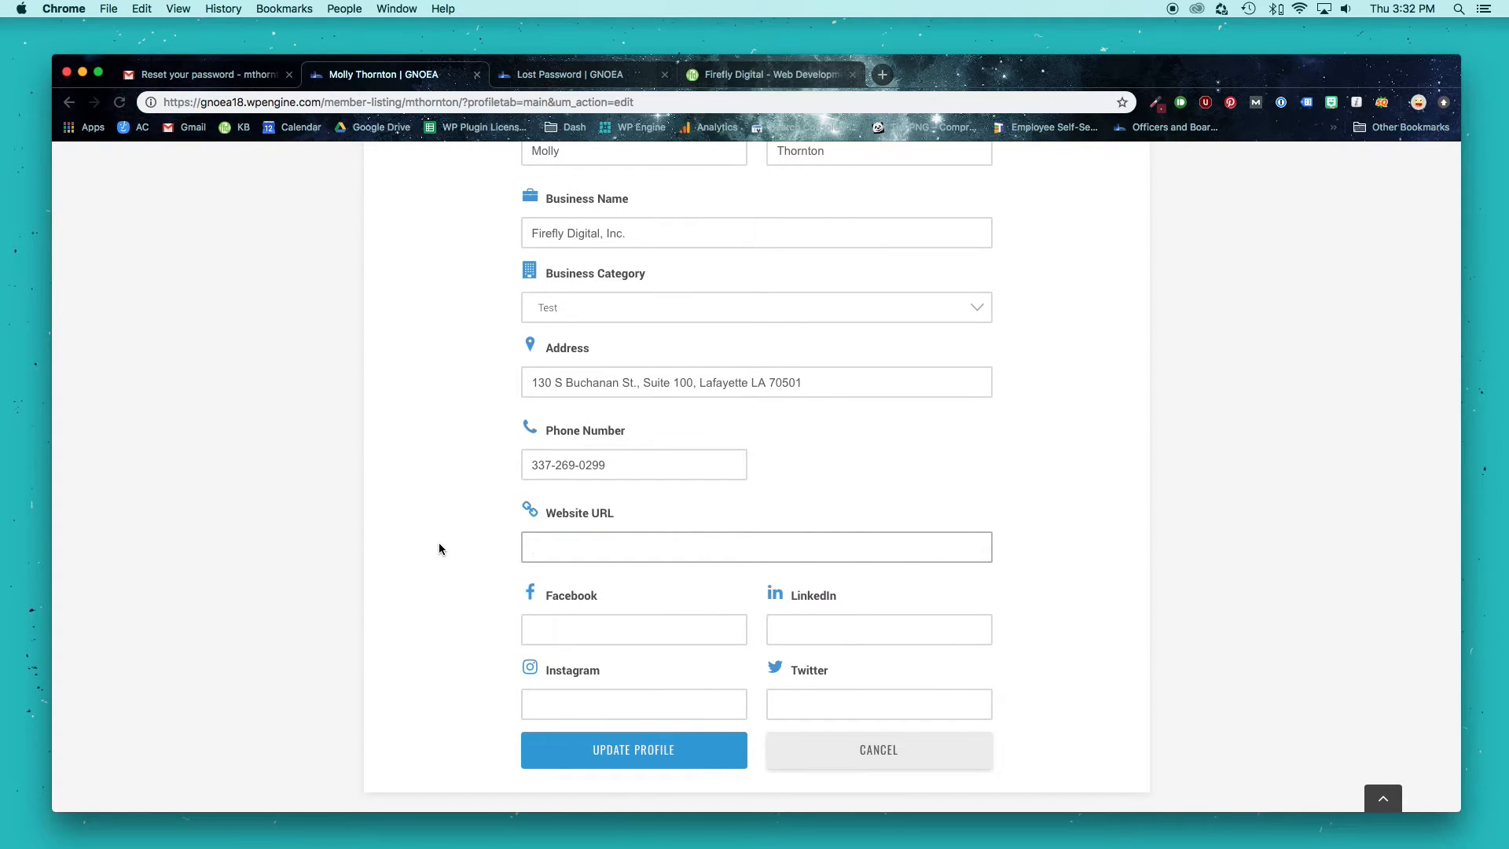
key("super+v")
left_click_drag(663, 548, 451, 539)
key("super+c")
key("BackSpace")
right_click(569, 548)
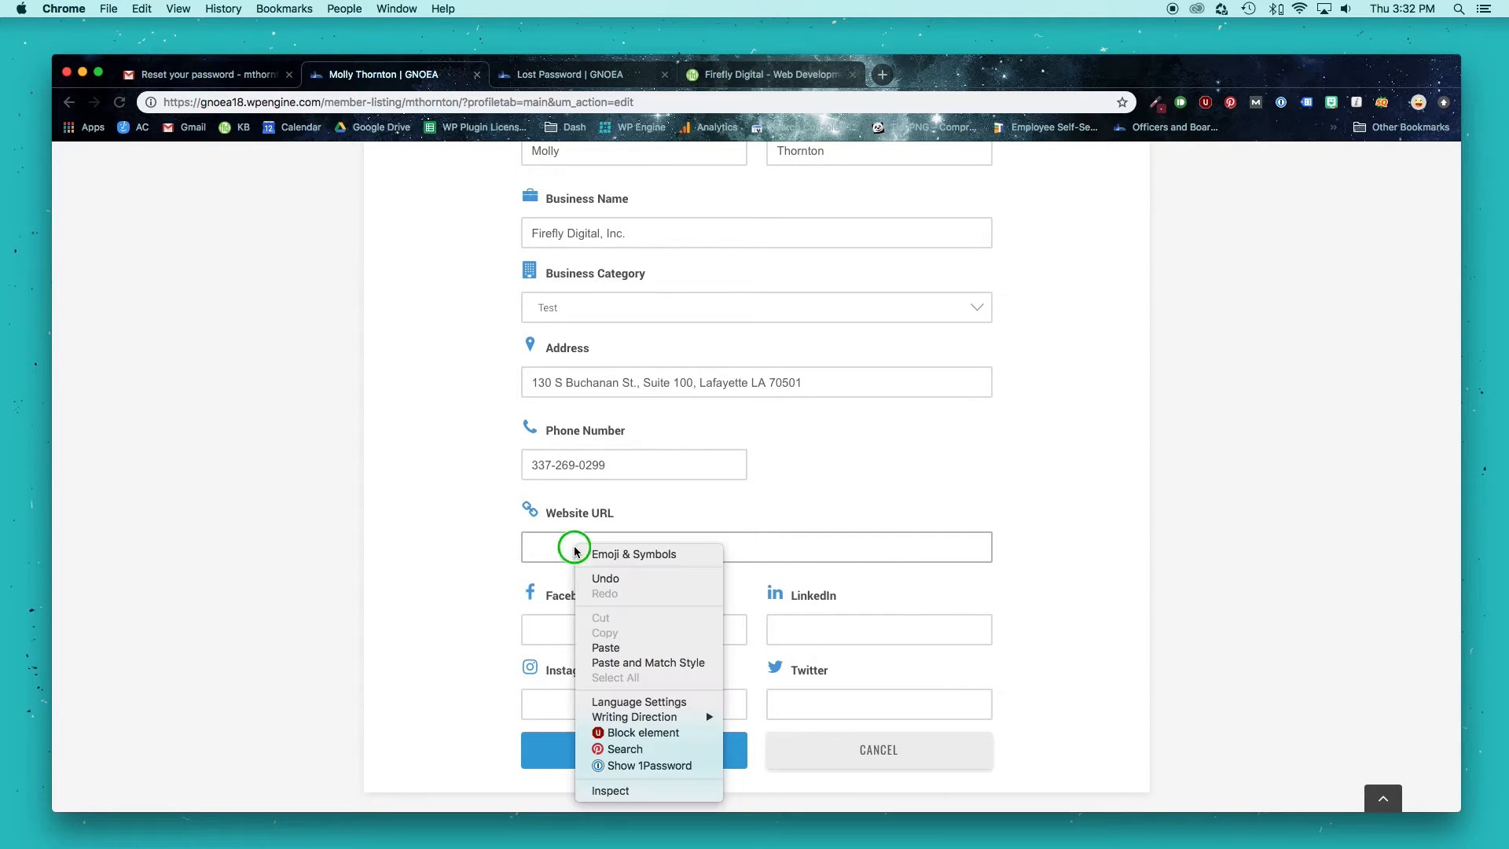
left_click(619, 647)
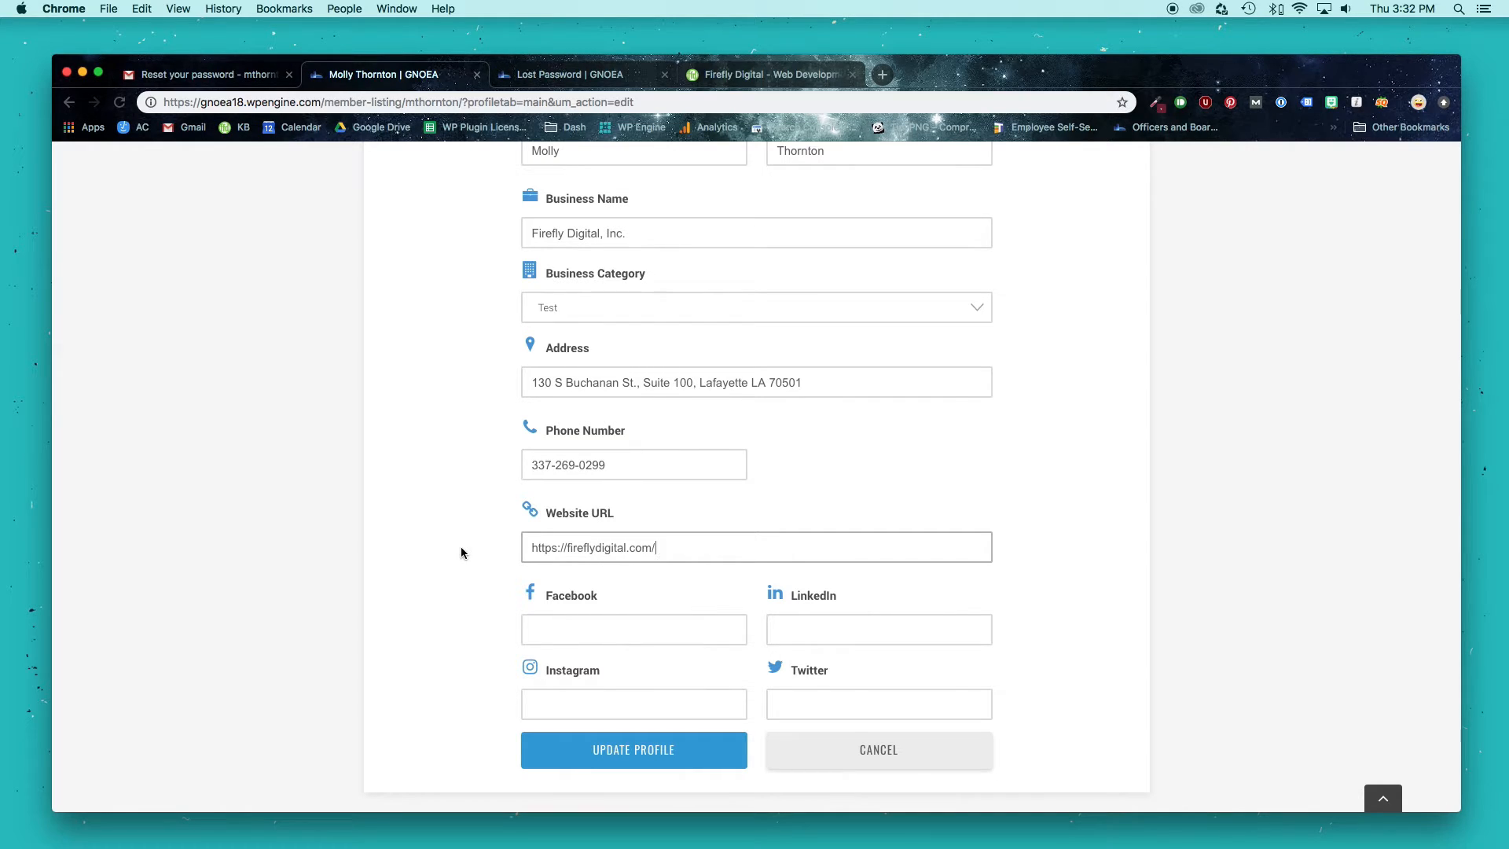
Open the company's Twitter, Facebook, LinkedIn and Instagram links from its homepage in new tabs.
scroll(461, 552, "down", 1)
left_click(555, 611)
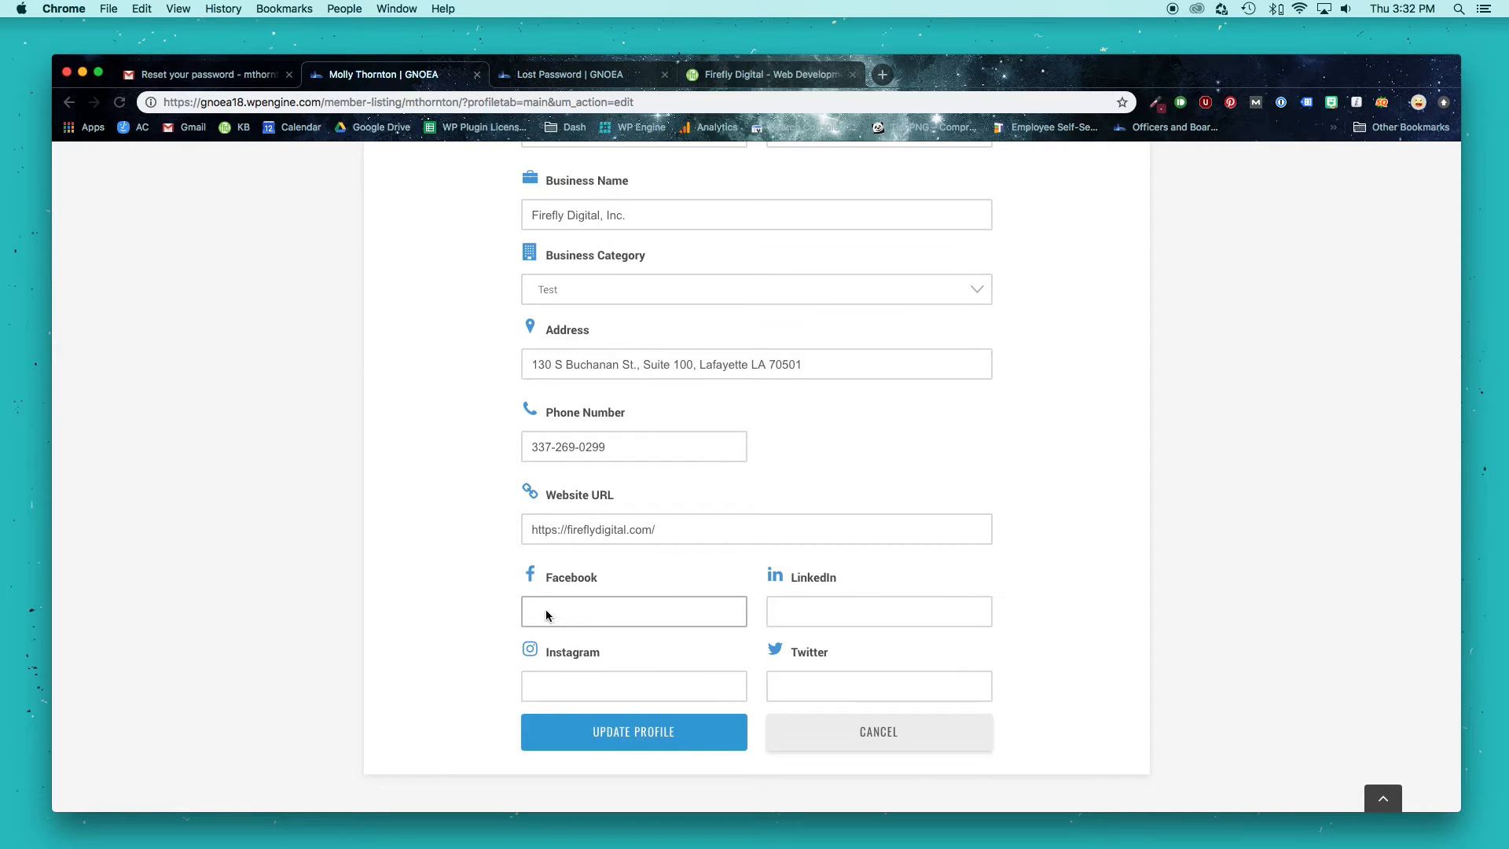
left_click(775, 76)
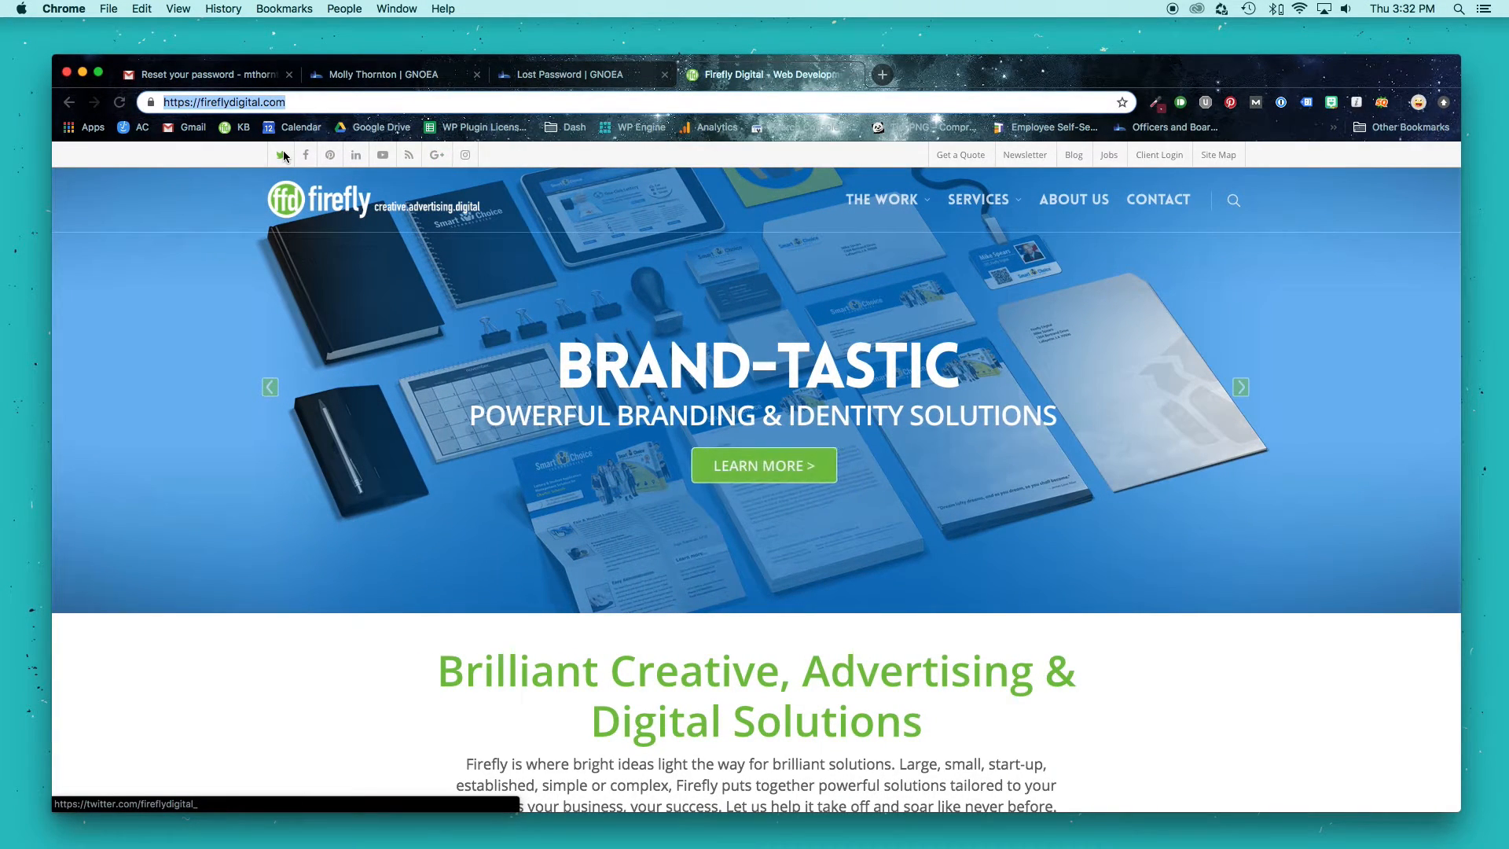
right_click(284, 154)
left_click(297, 157)
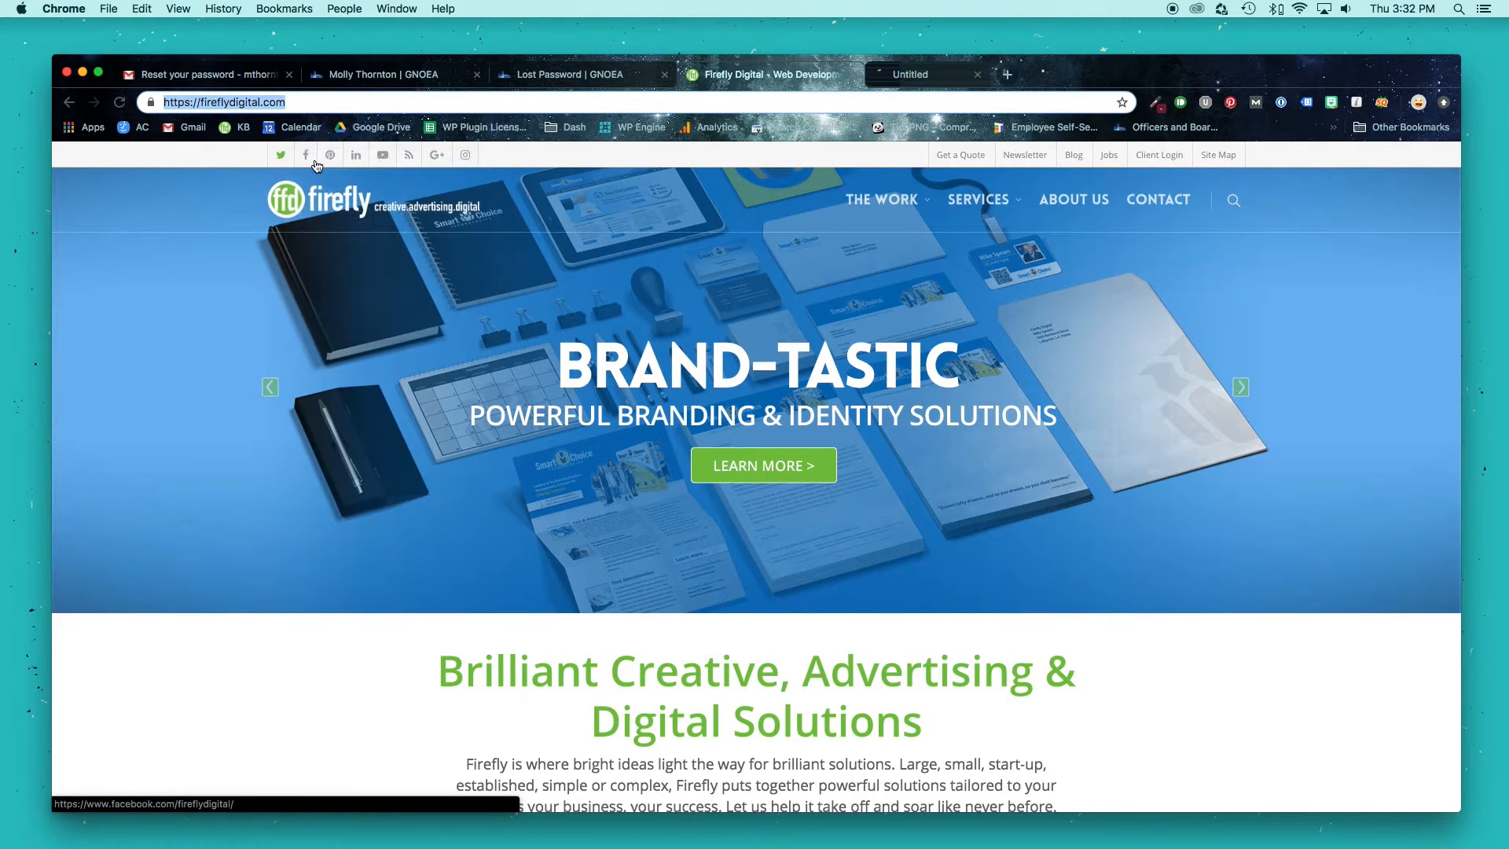
right_click(299, 157)
left_click(313, 160)
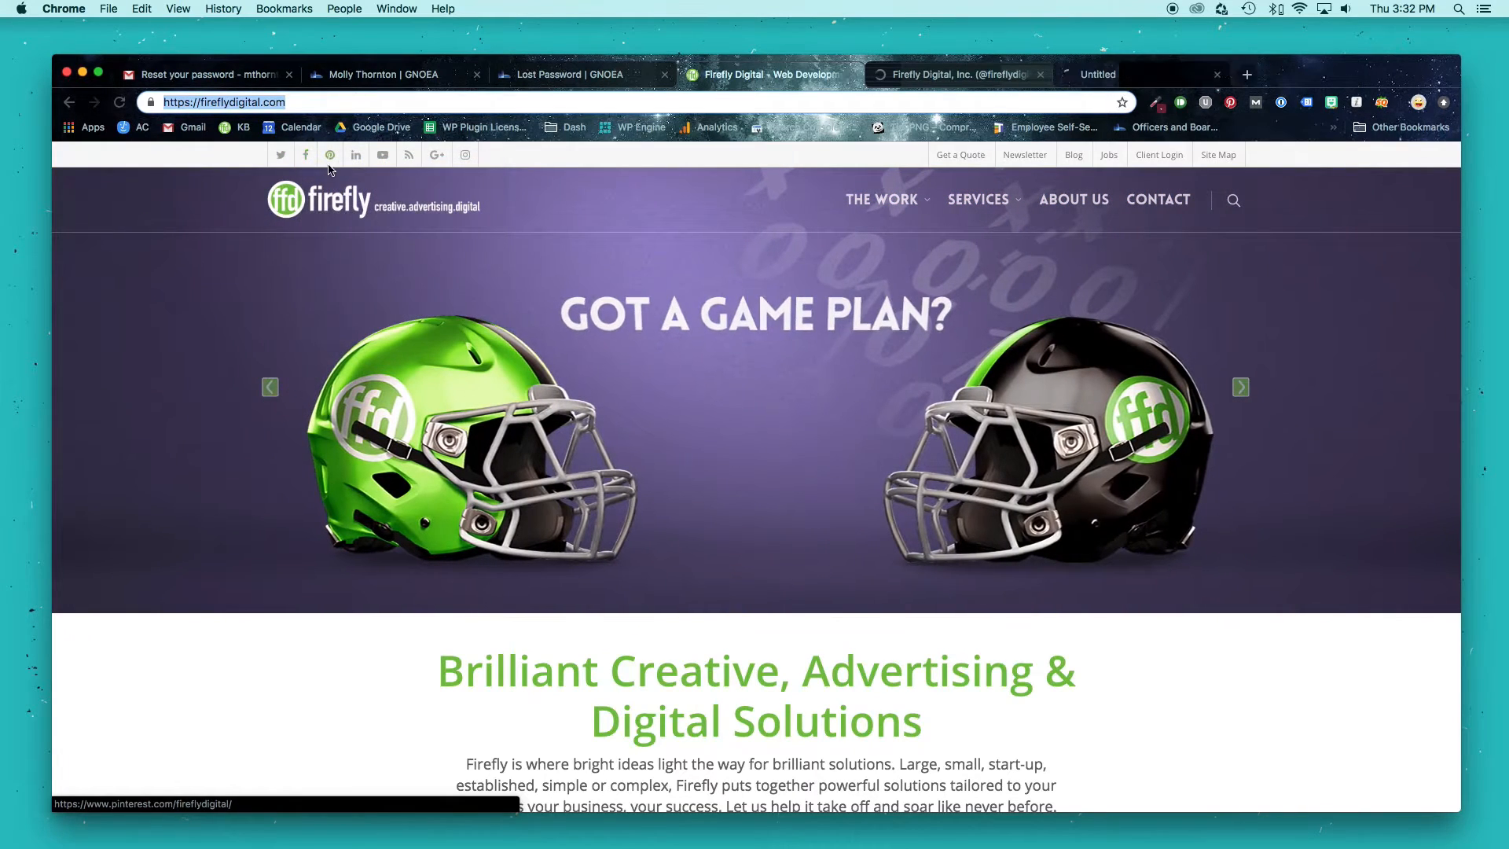
right_click(356, 157)
left_click(370, 161)
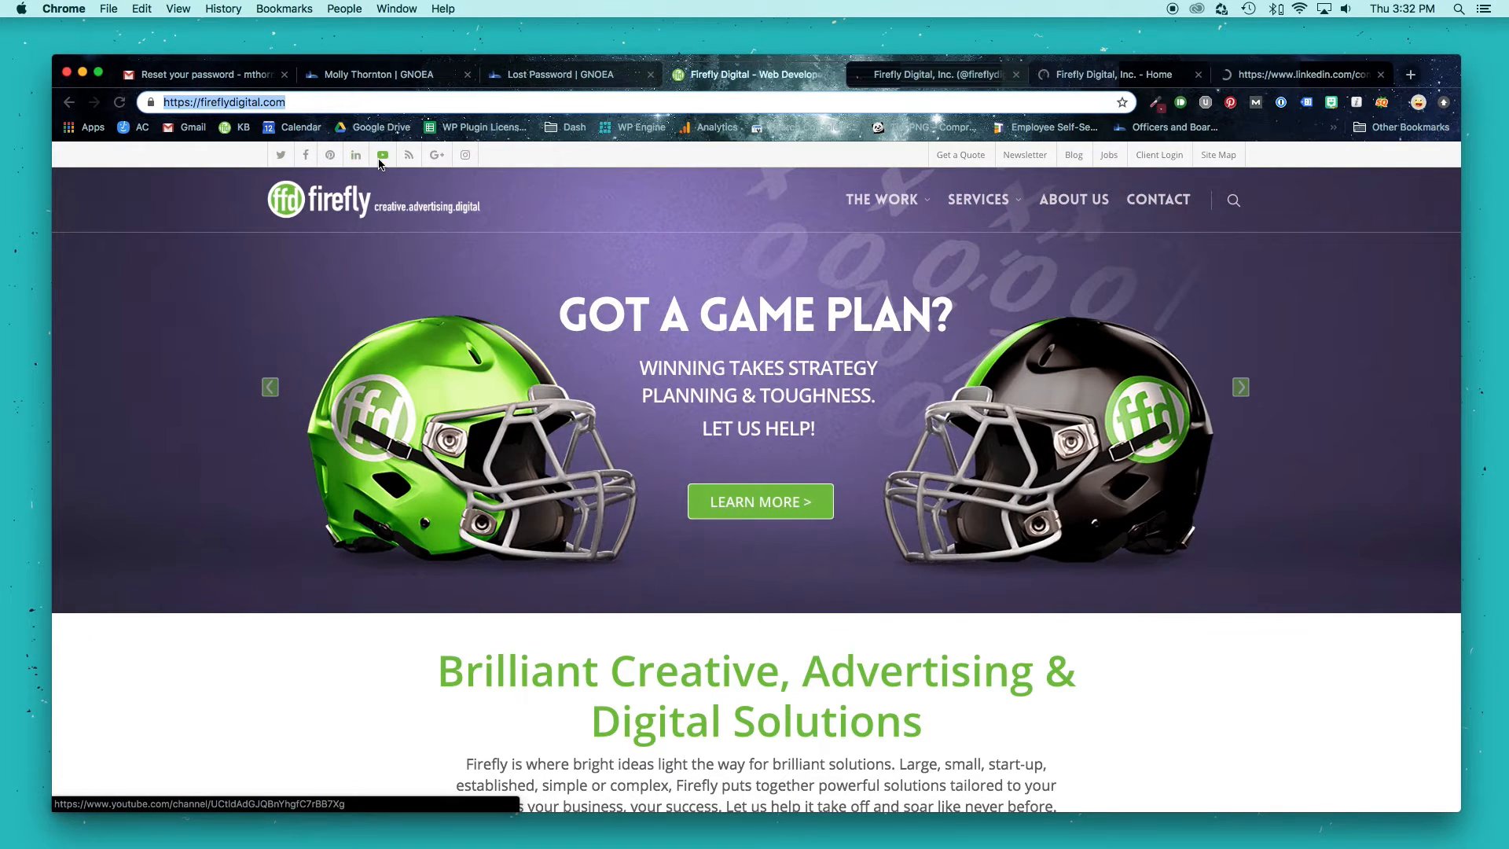
right_click(463, 155)
left_click(478, 160)
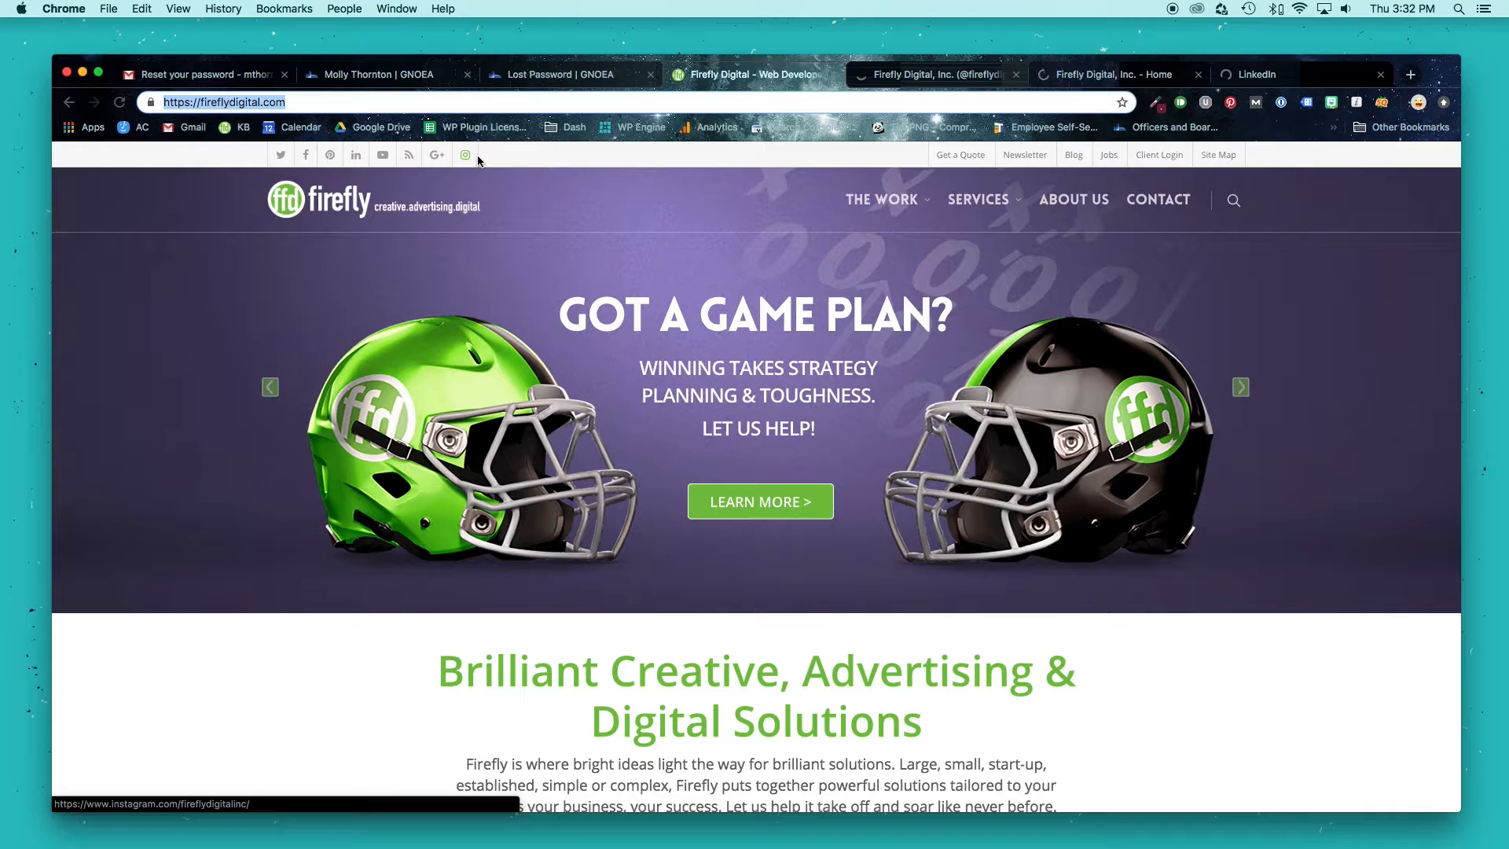
Copy the Twitter profile address, then copy the Firefly Digital Facebook page address.
left_click(855, 73)
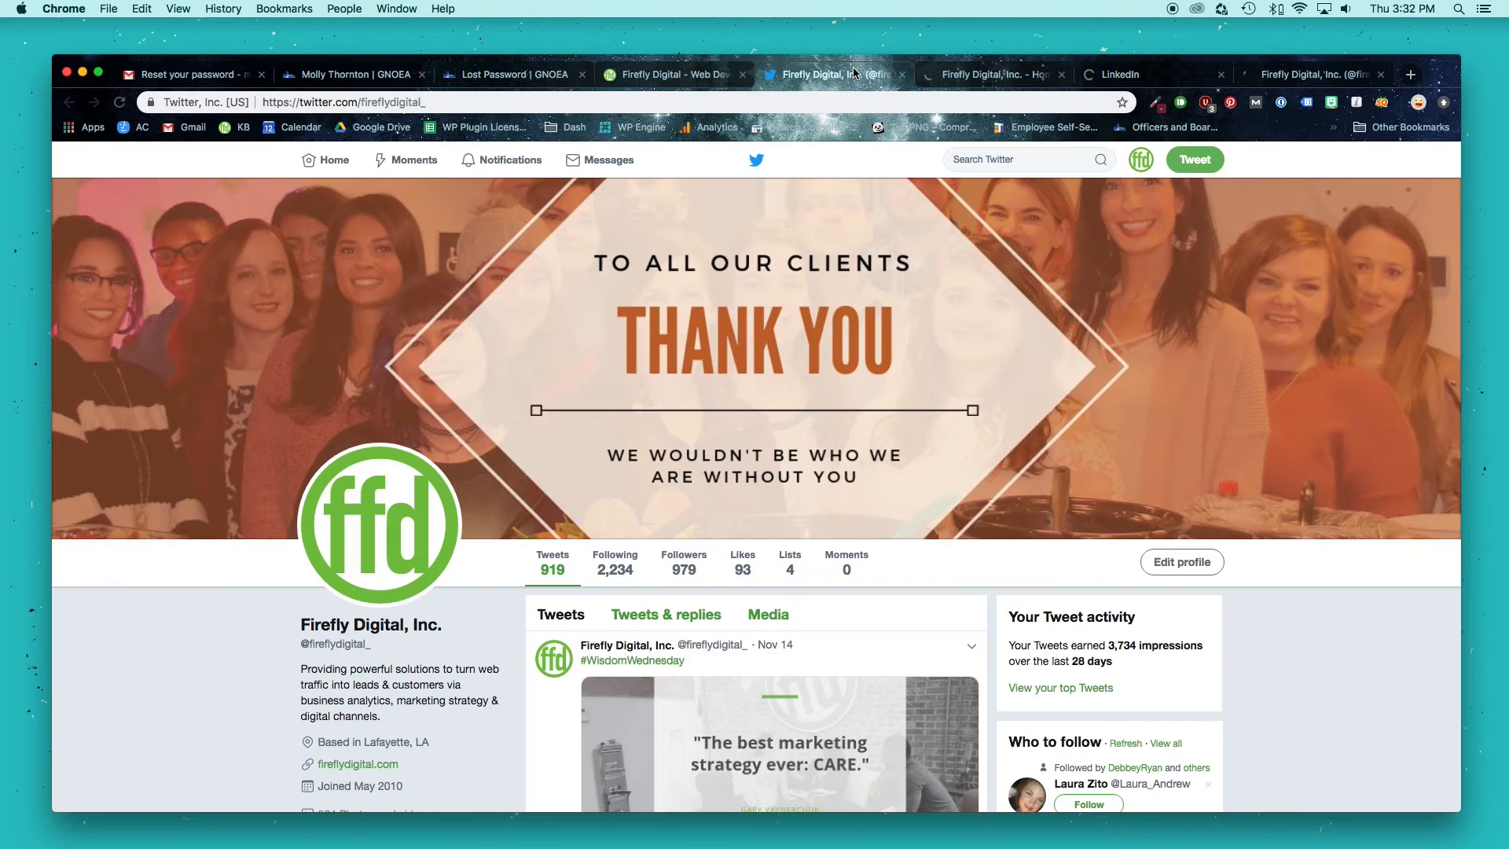
left_click(402, 103)
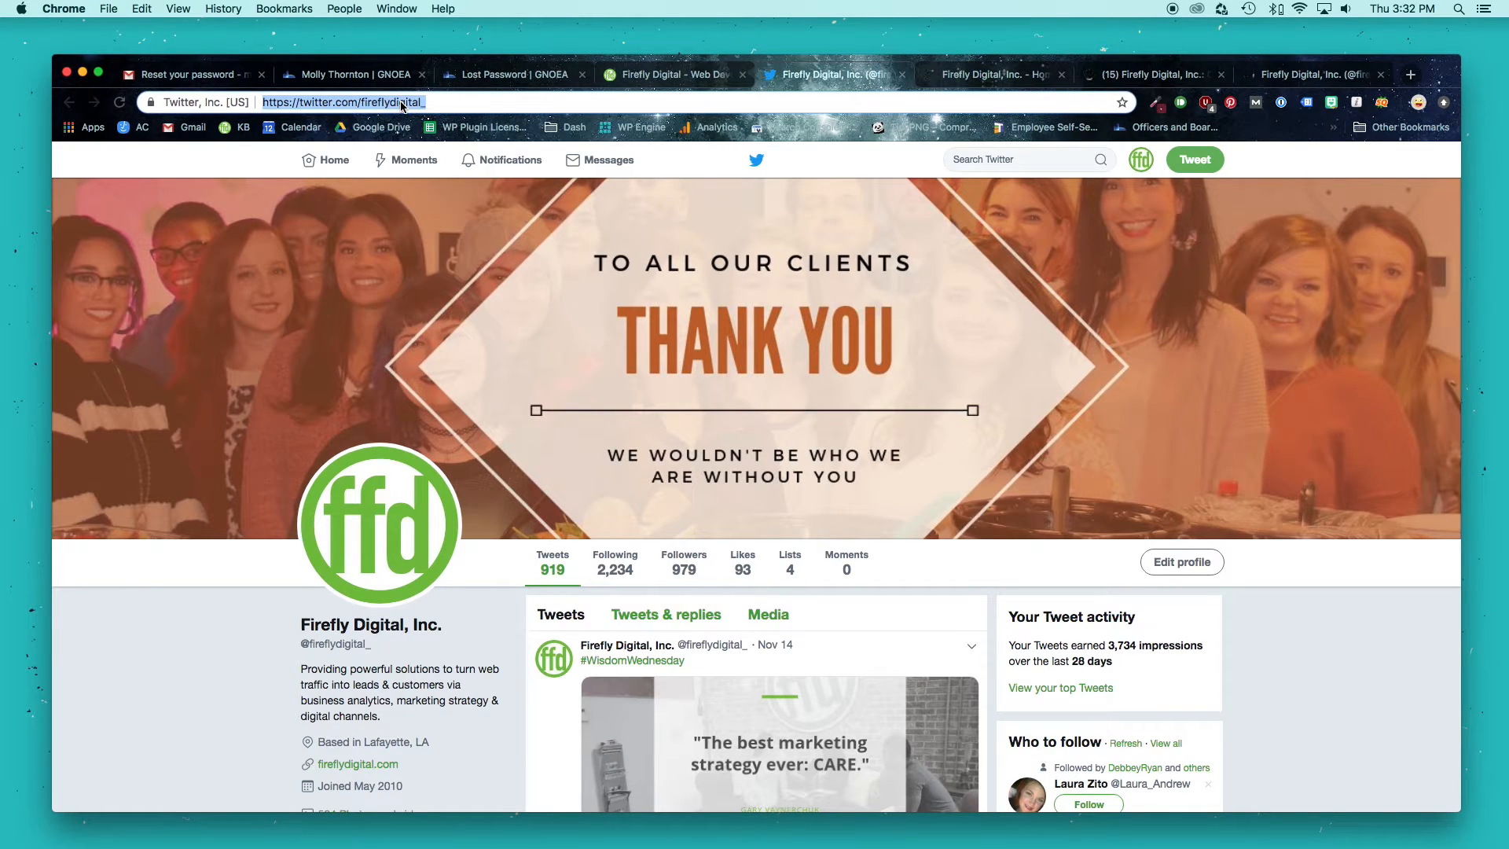
right_click(402, 103)
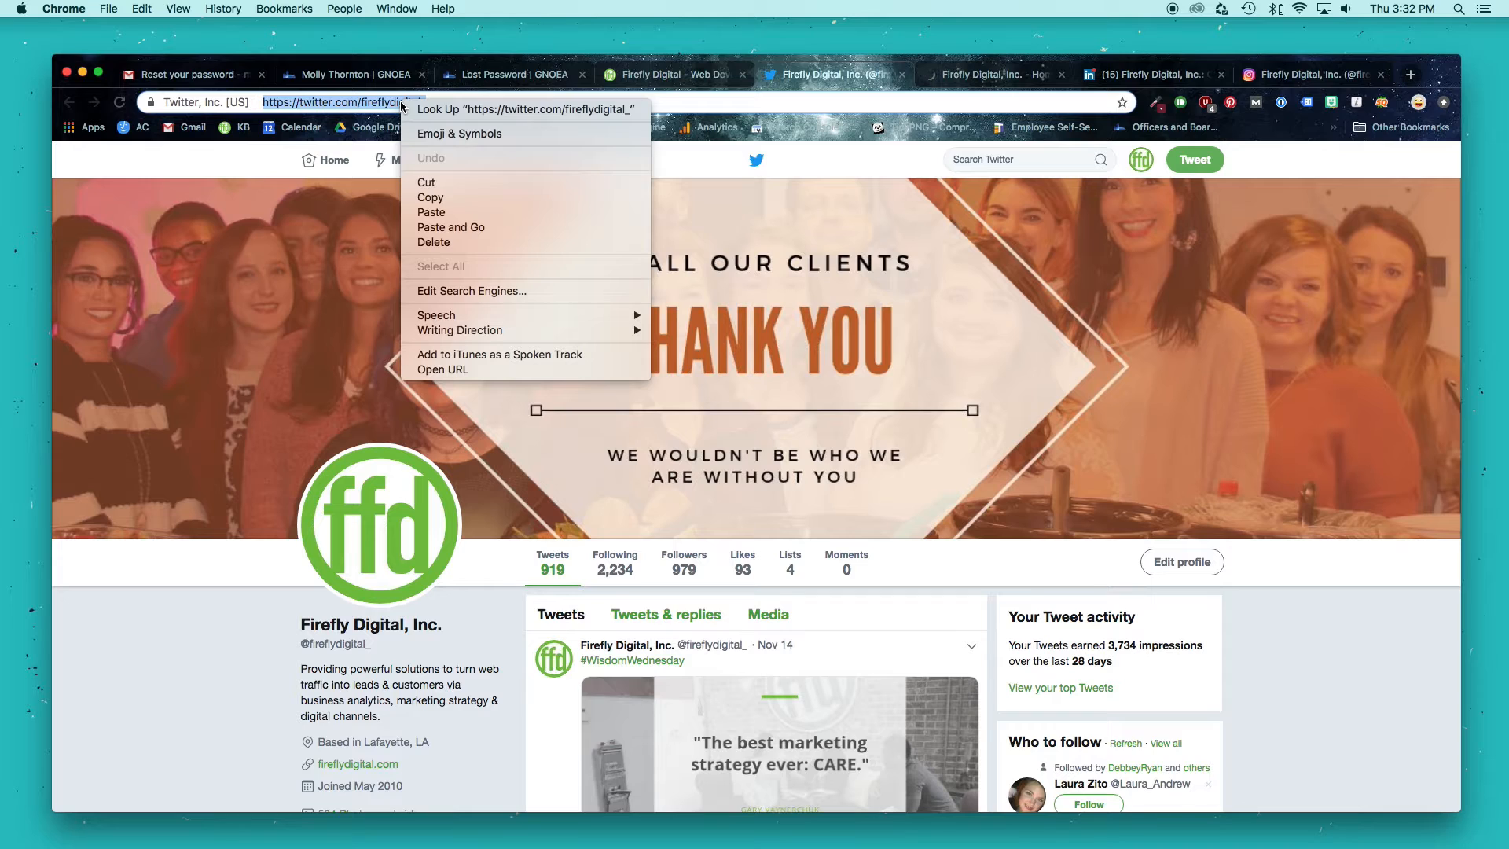
left_click(425, 195)
left_click(326, 83)
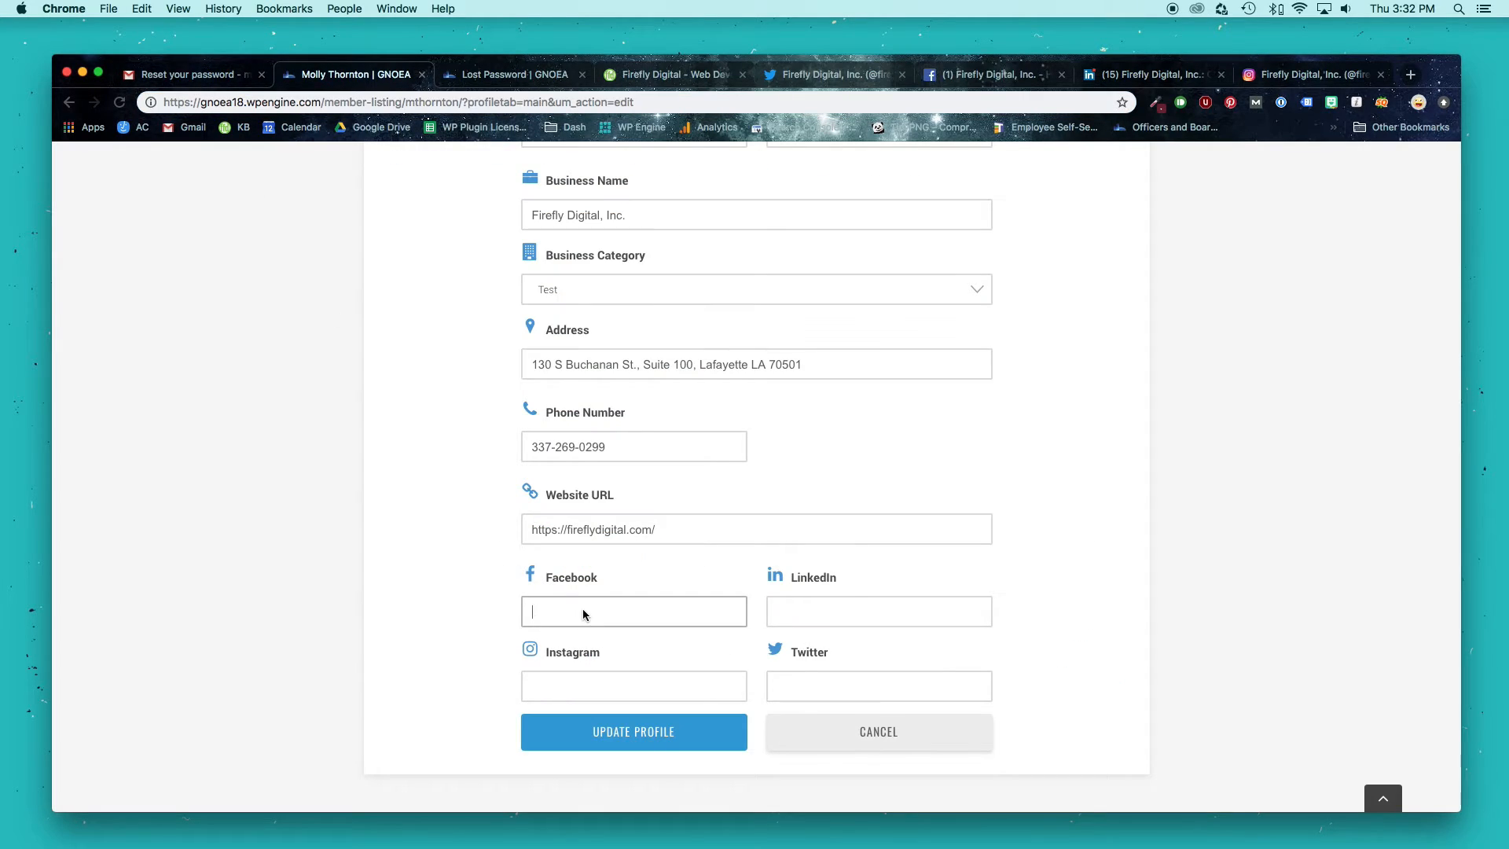
left_click(986, 74)
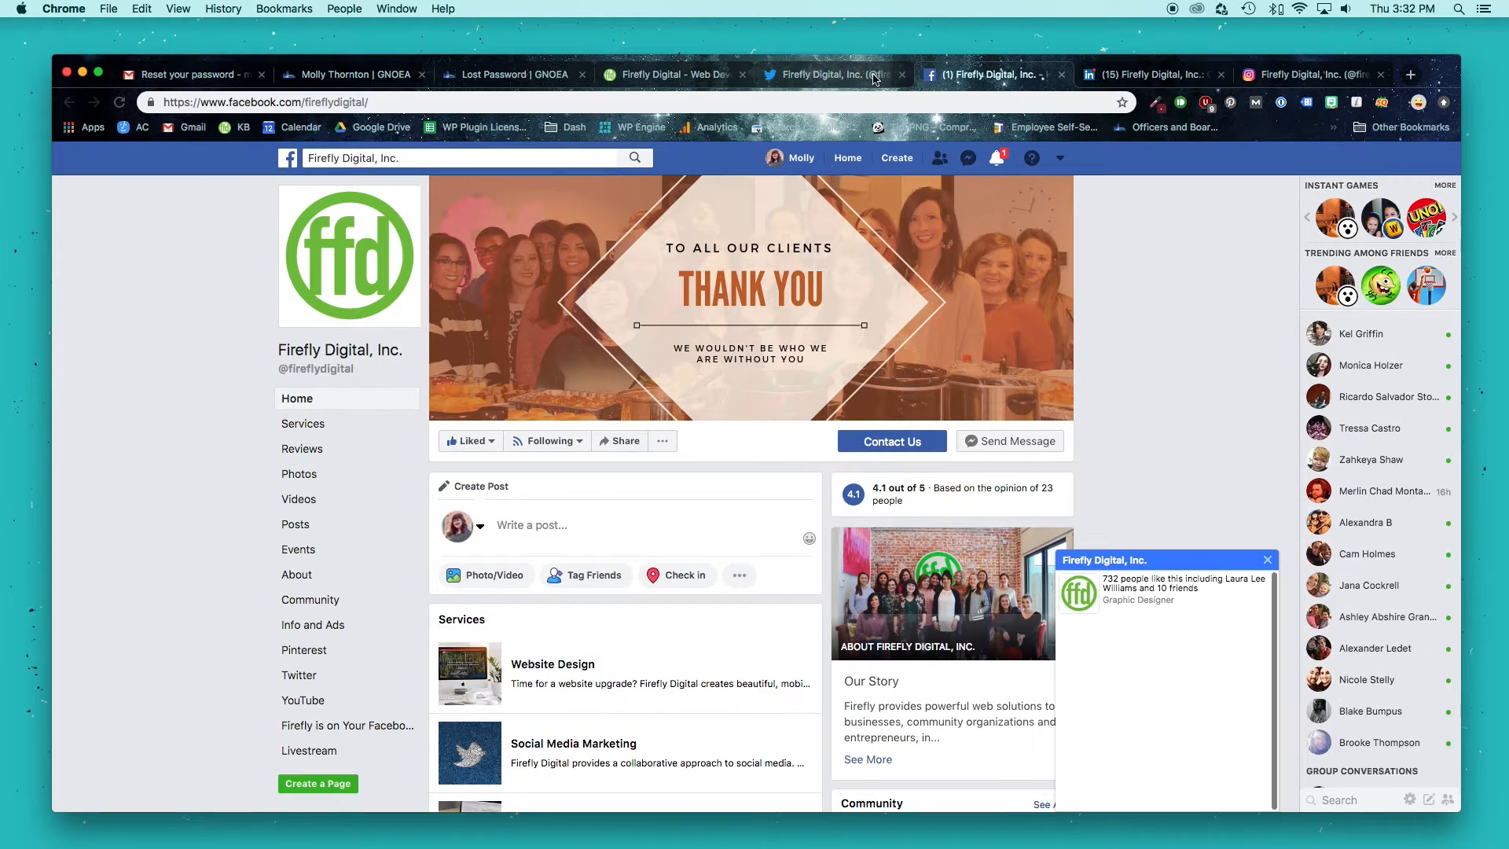
left_click(322, 103)
right_click(322, 101)
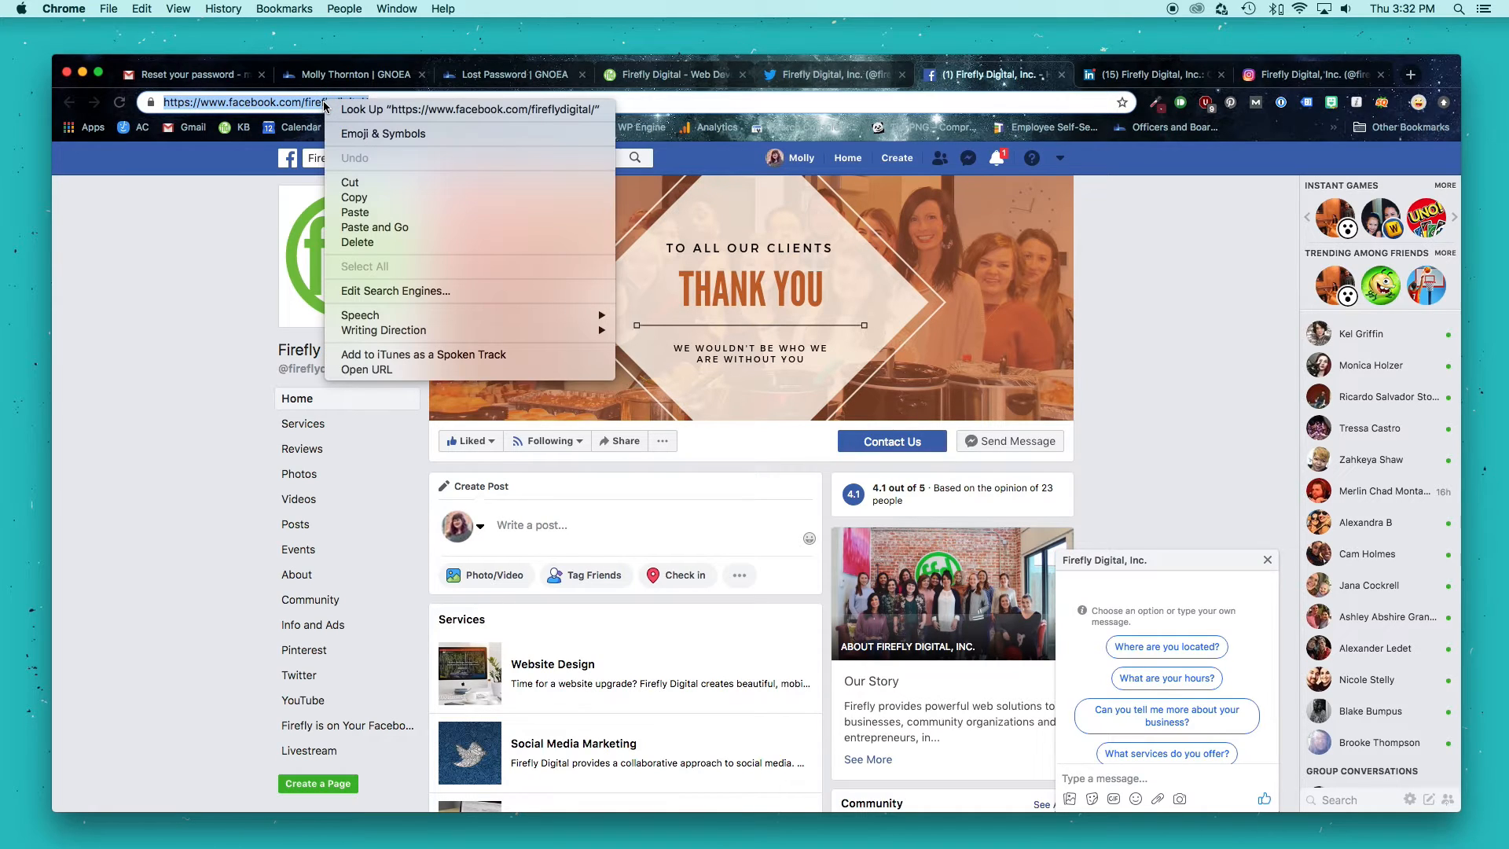
left_click(359, 199)
left_click(196, 74)
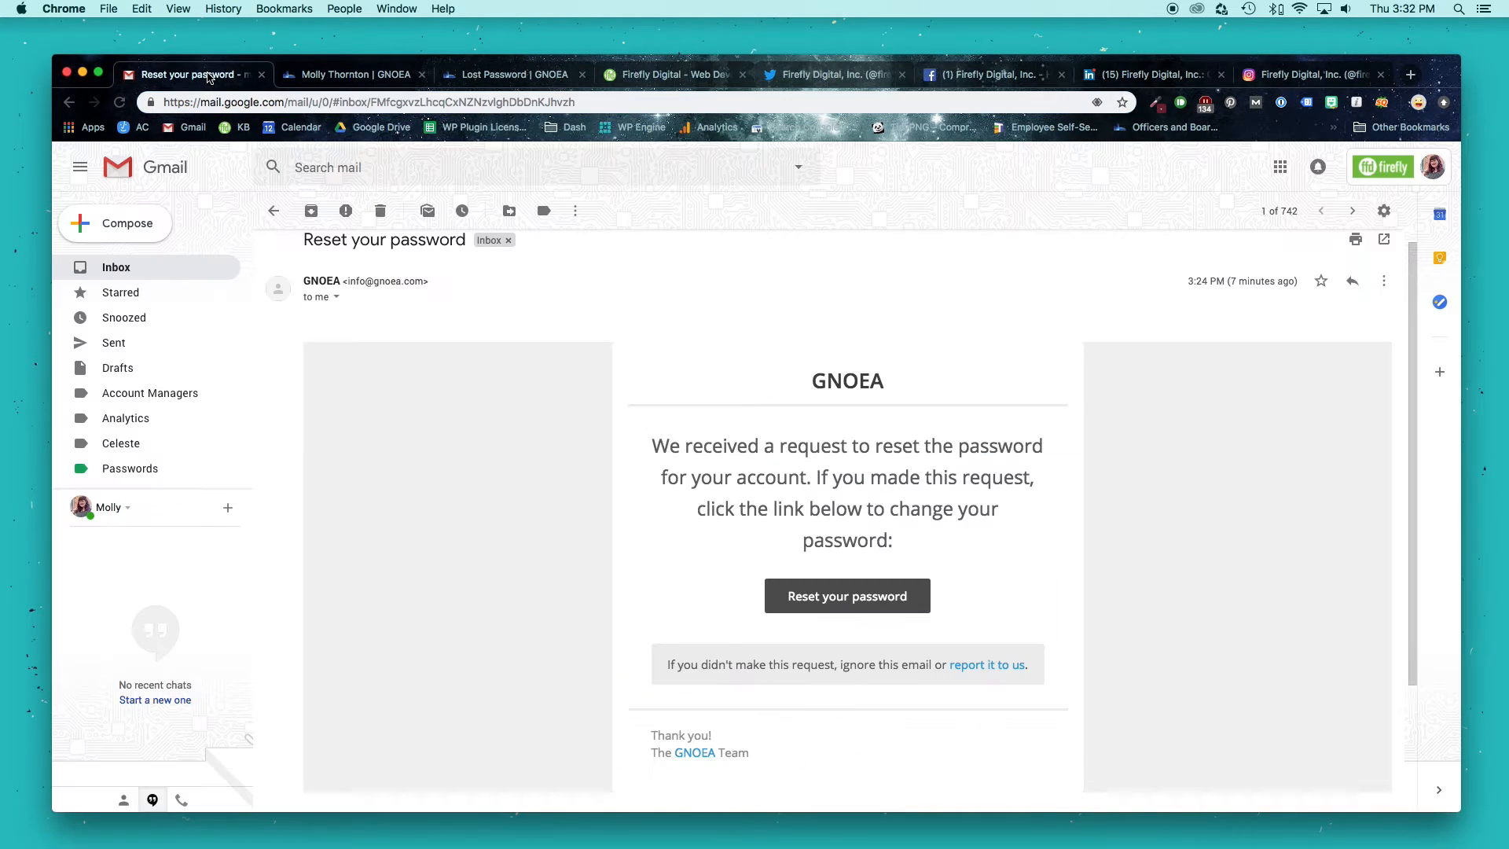
left_click(370, 79)
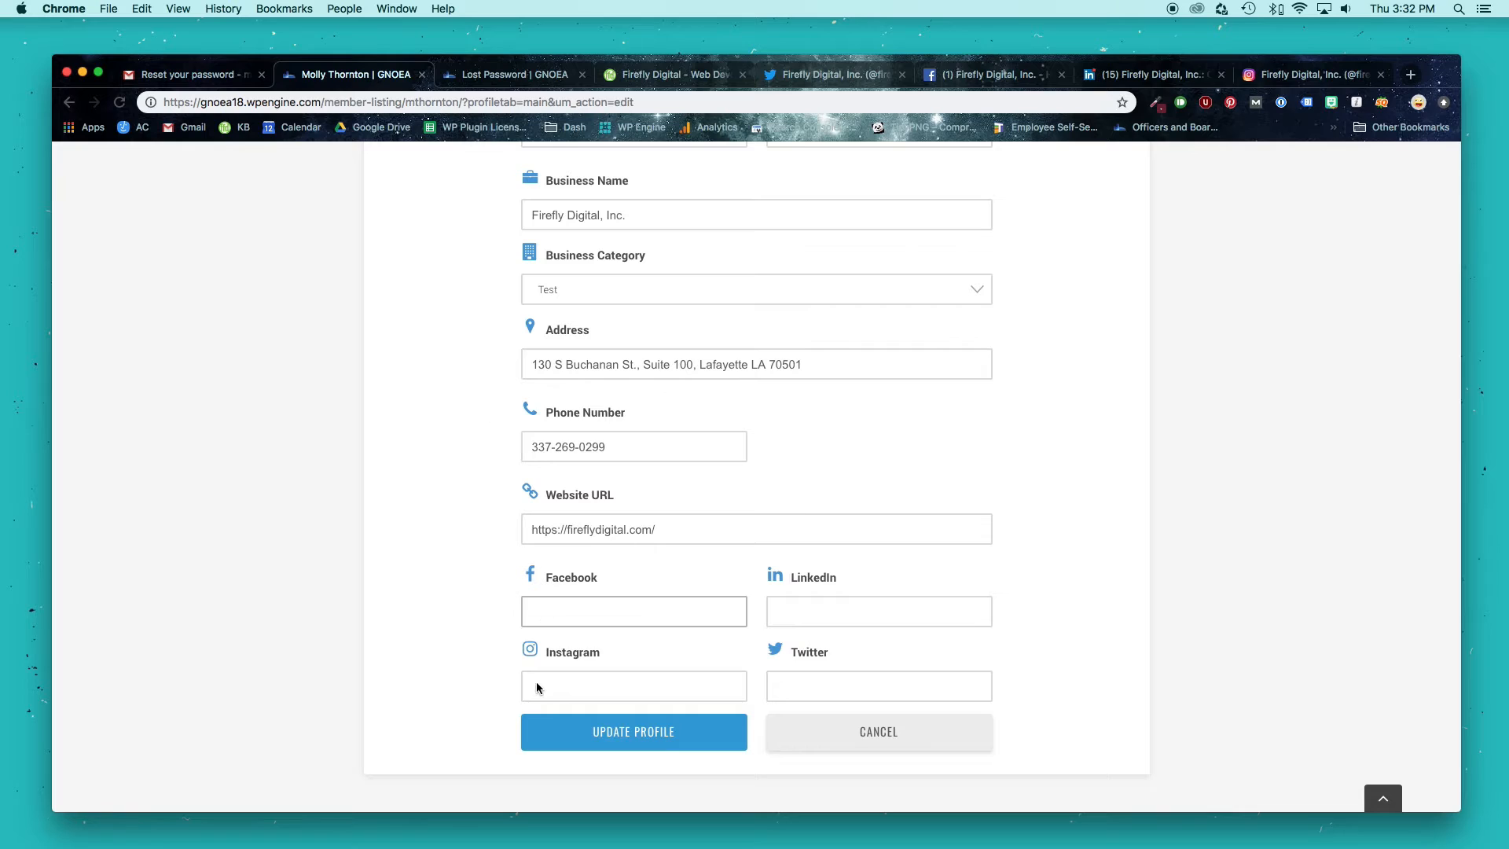
right_click(561, 609)
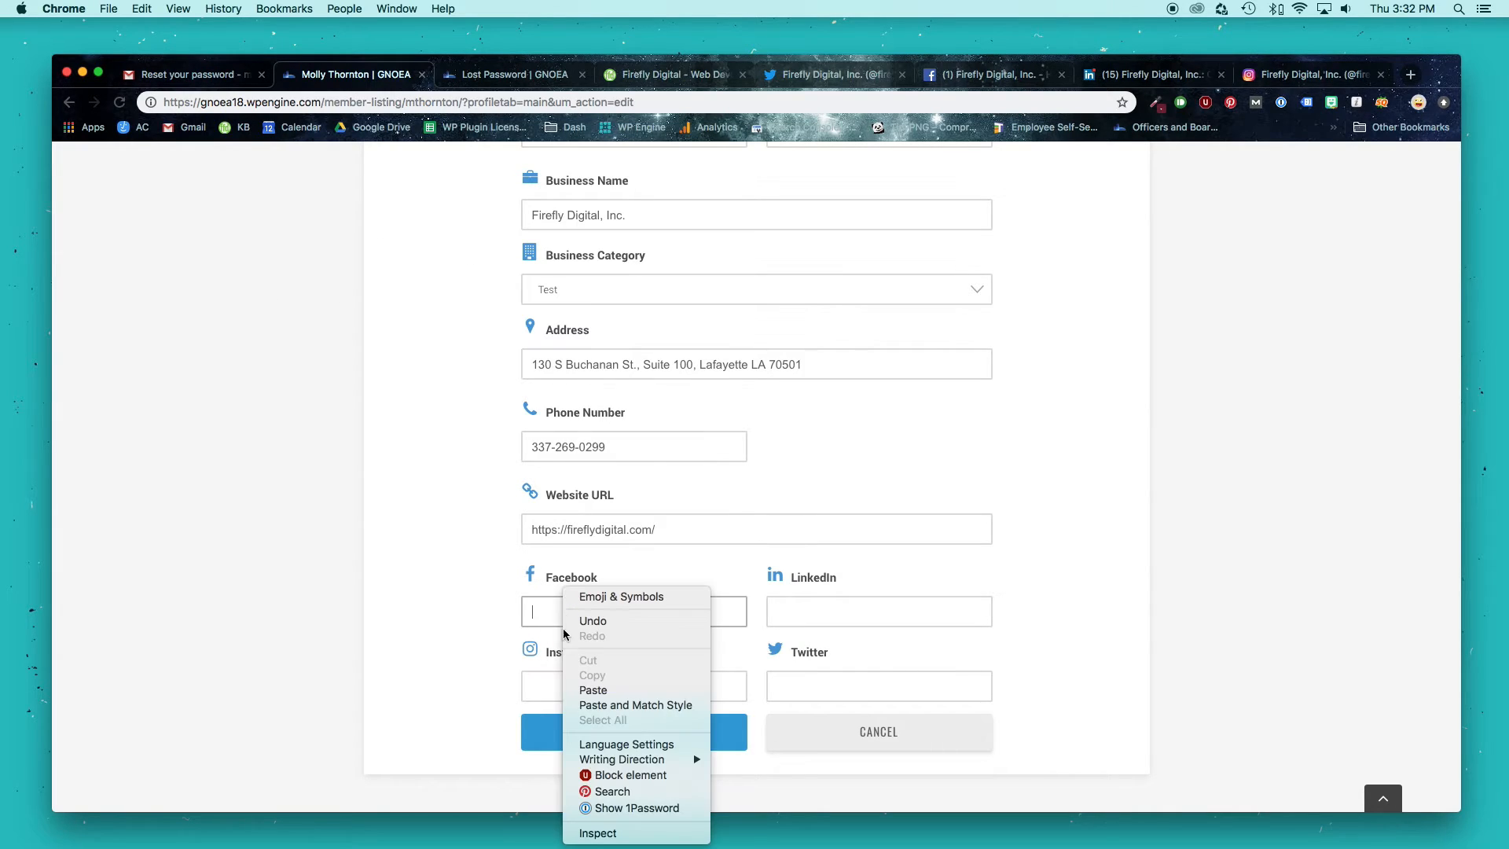
left_click(621, 691)
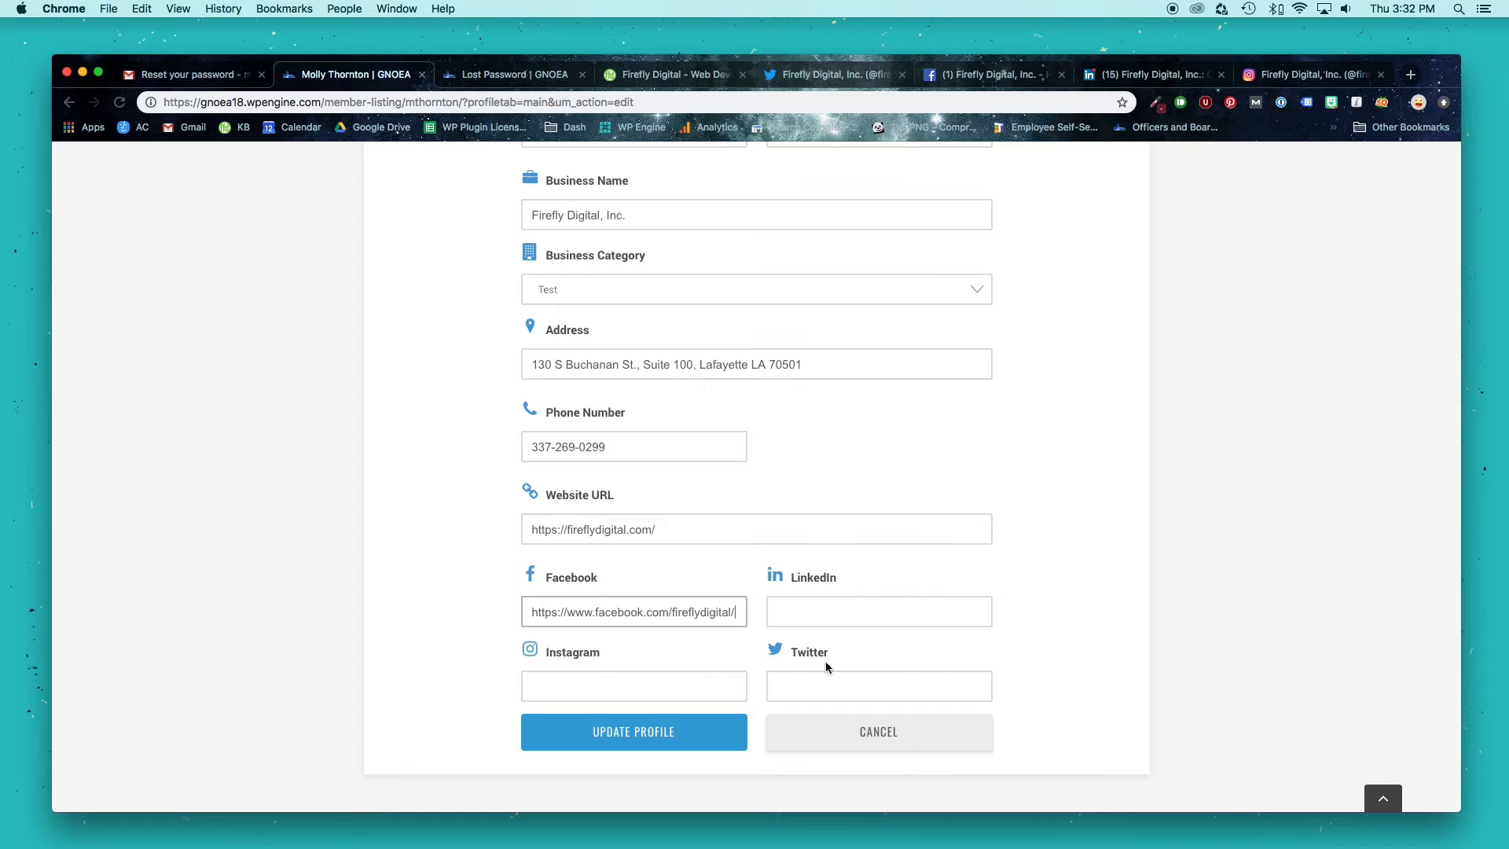
Submit the edited profile with Update Profile.
scroll(725, 657, "up", 8)
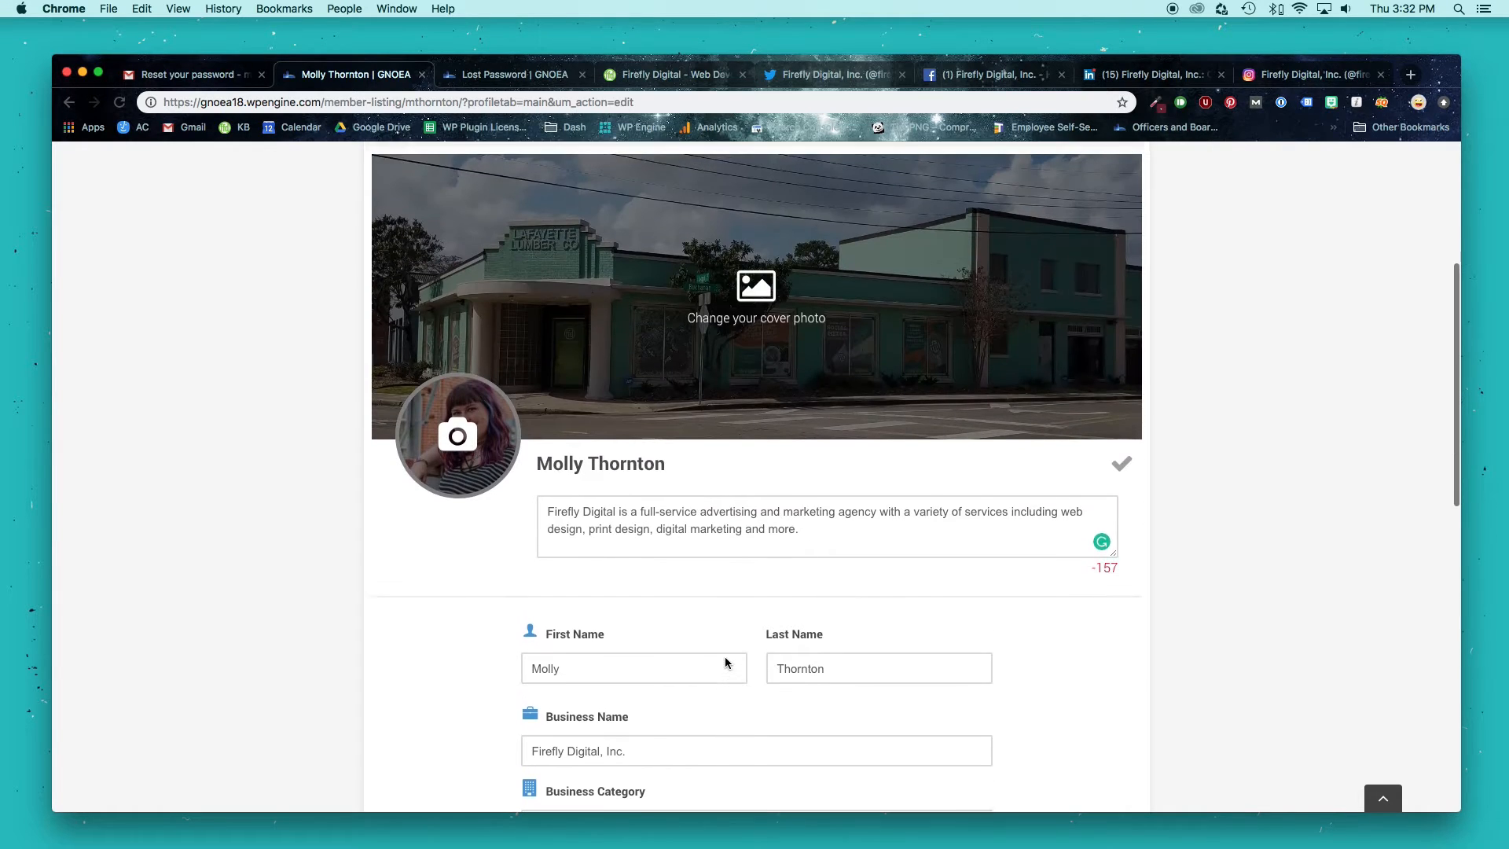
scroll(725, 657, "down", 1)
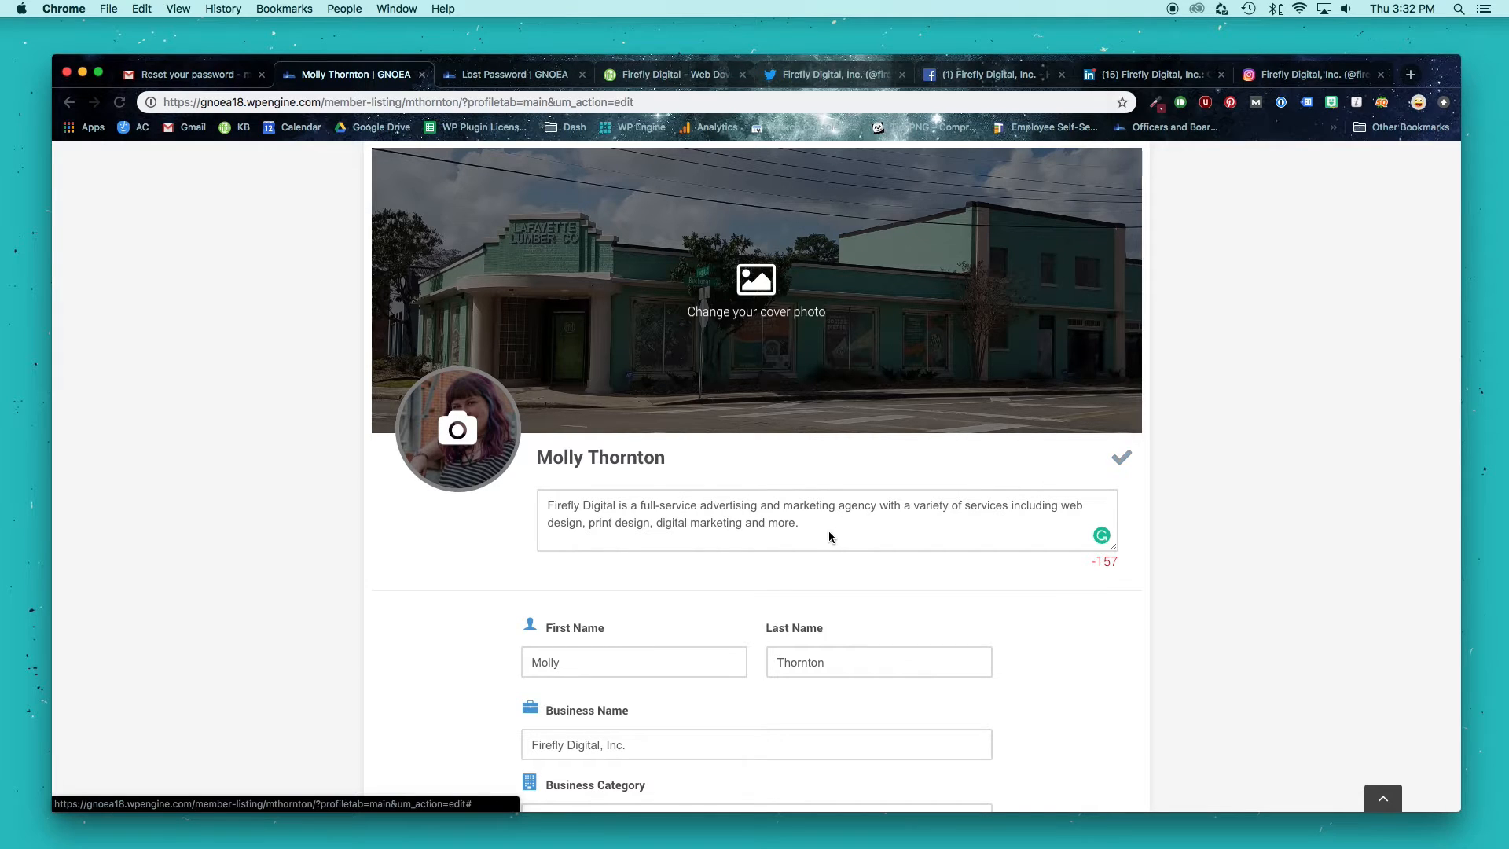
scroll(828, 531, "down", 5)
scroll(828, 531, "down", 4)
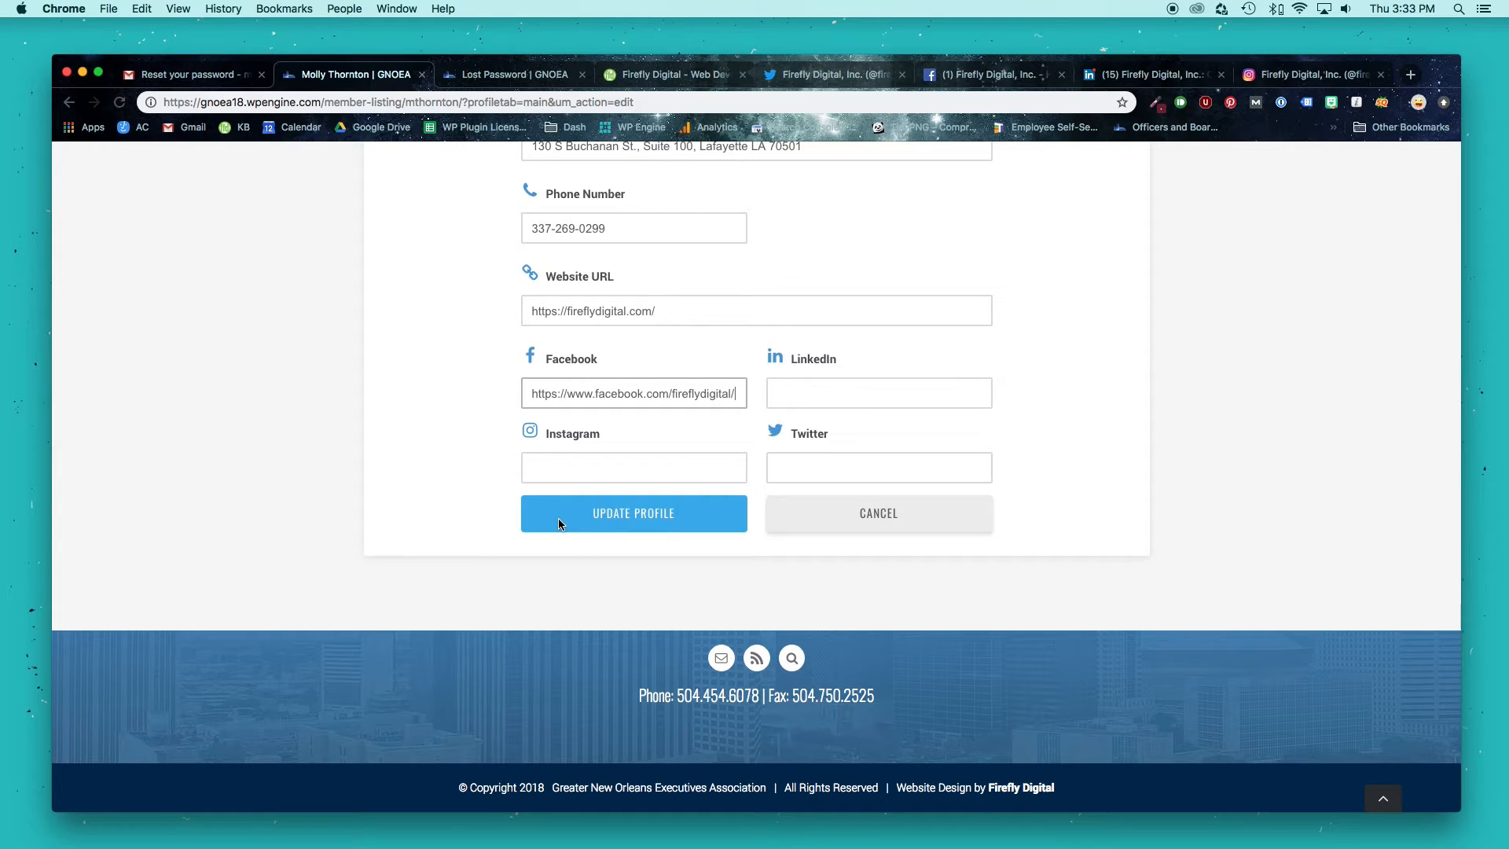
left_click(648, 512)
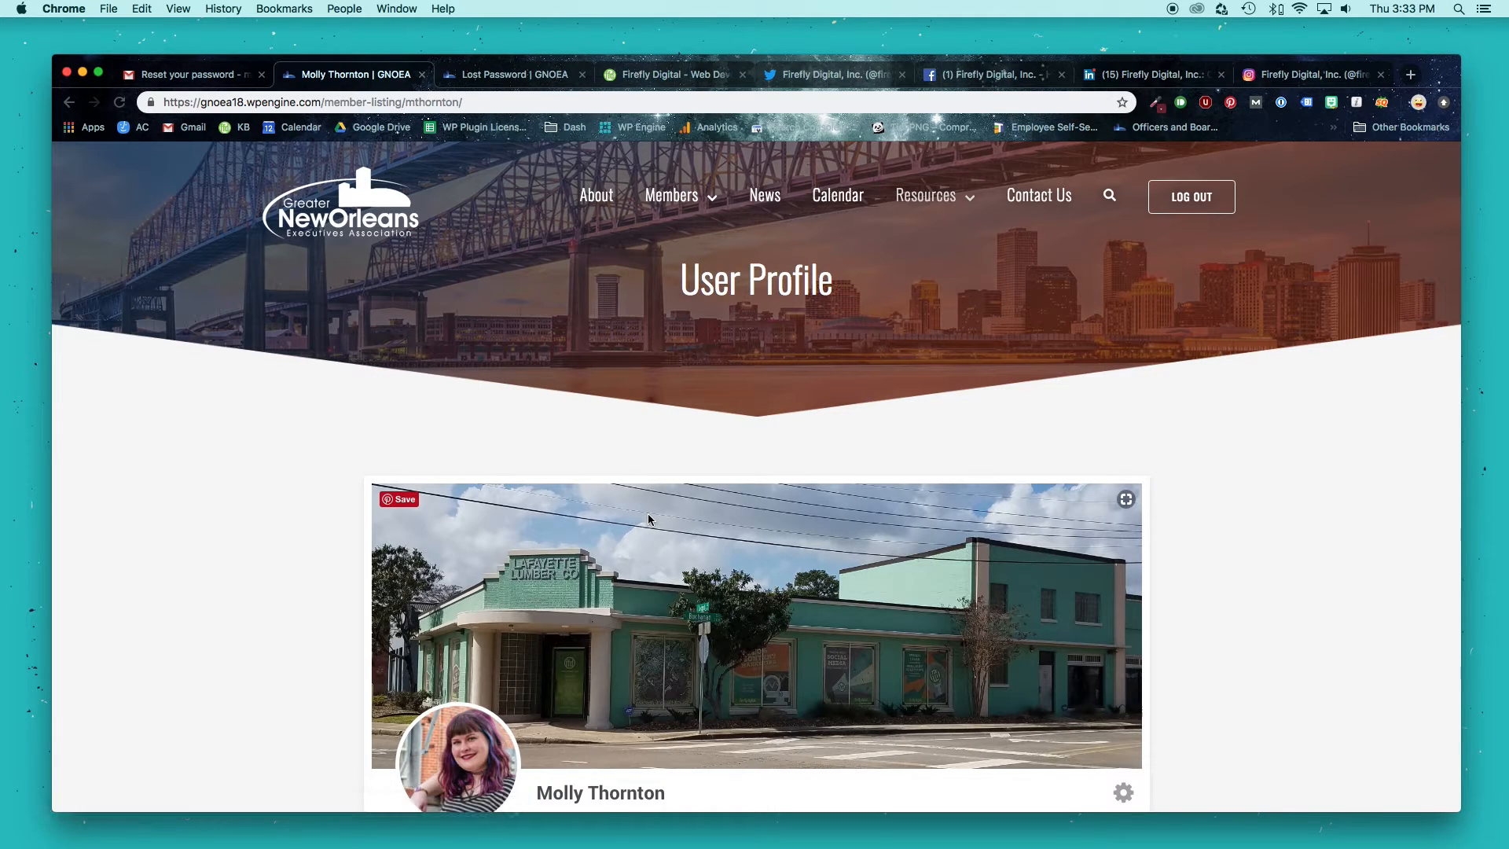
Scroll through the saved profile to check the portrait, cover, bio, business details and Facebook link.
scroll(648, 518, "down", 4)
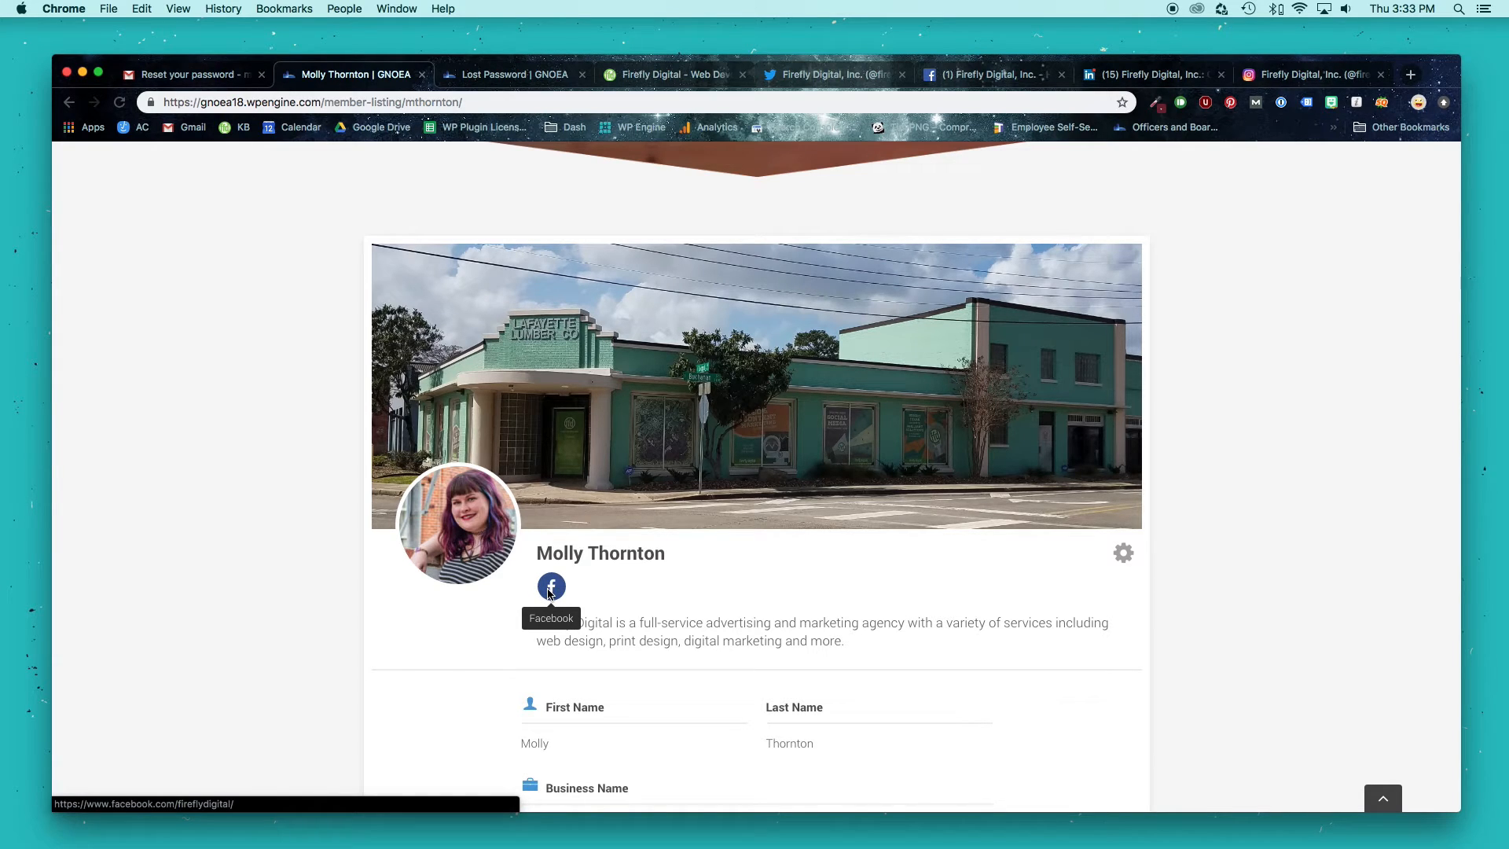
scroll(549, 593, "down", 3)
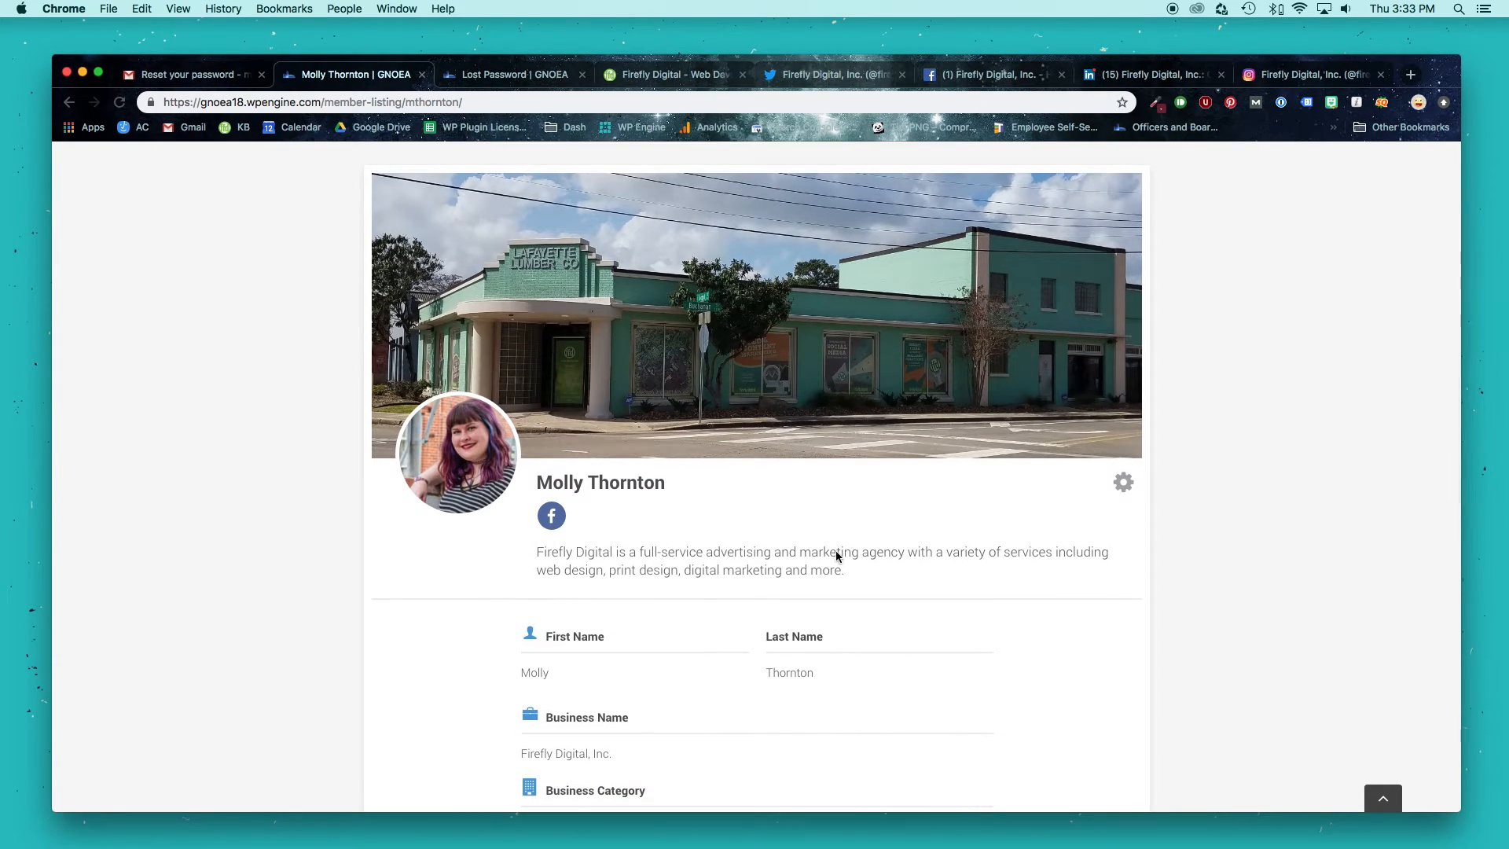
scroll(698, 560, "down", 10)
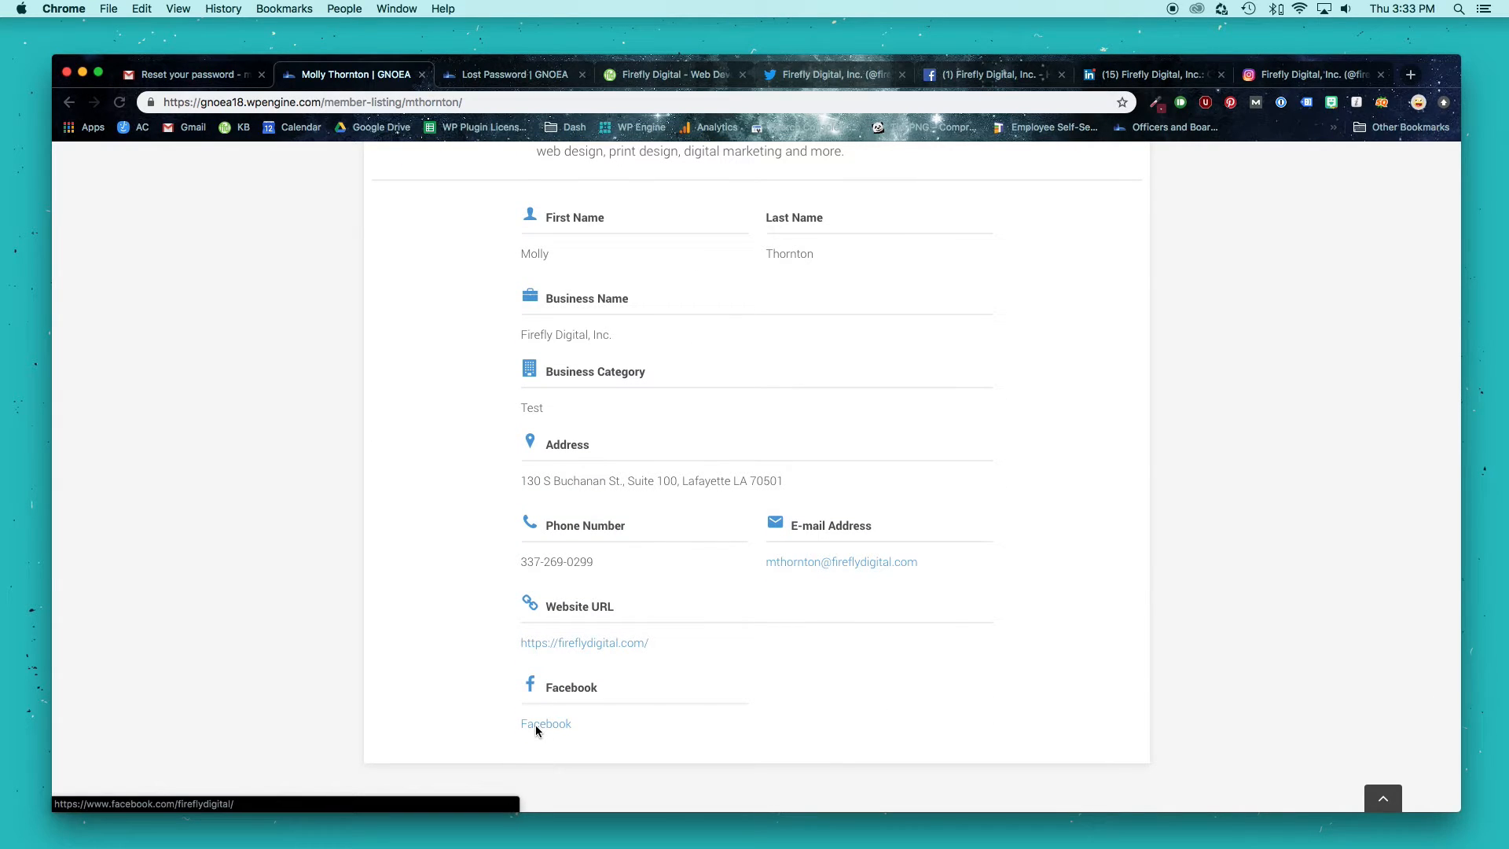
scroll(713, 696, "up", 15)
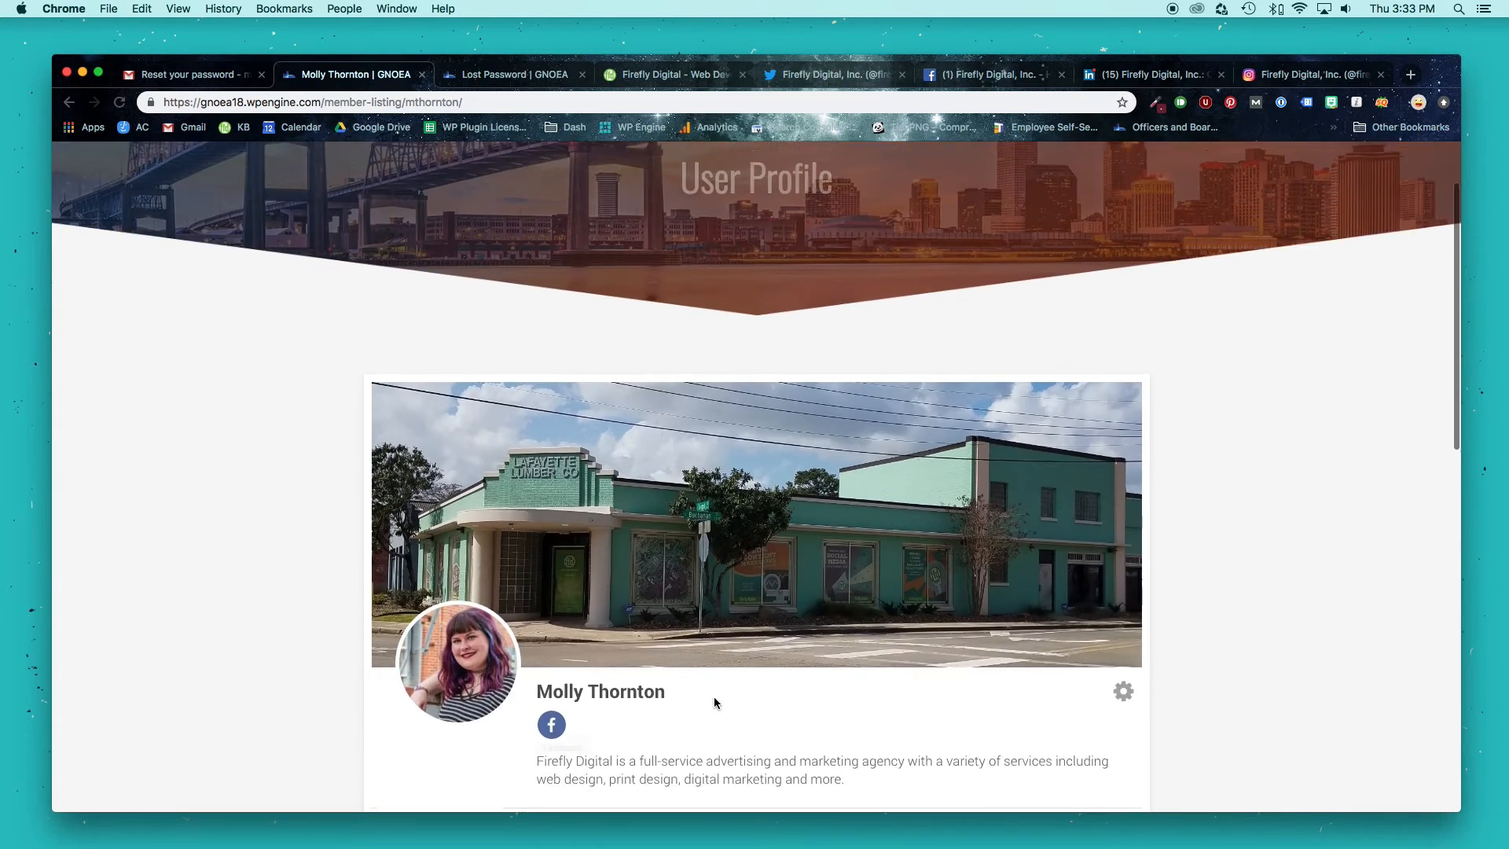
scroll(518, 638, "down", 2)
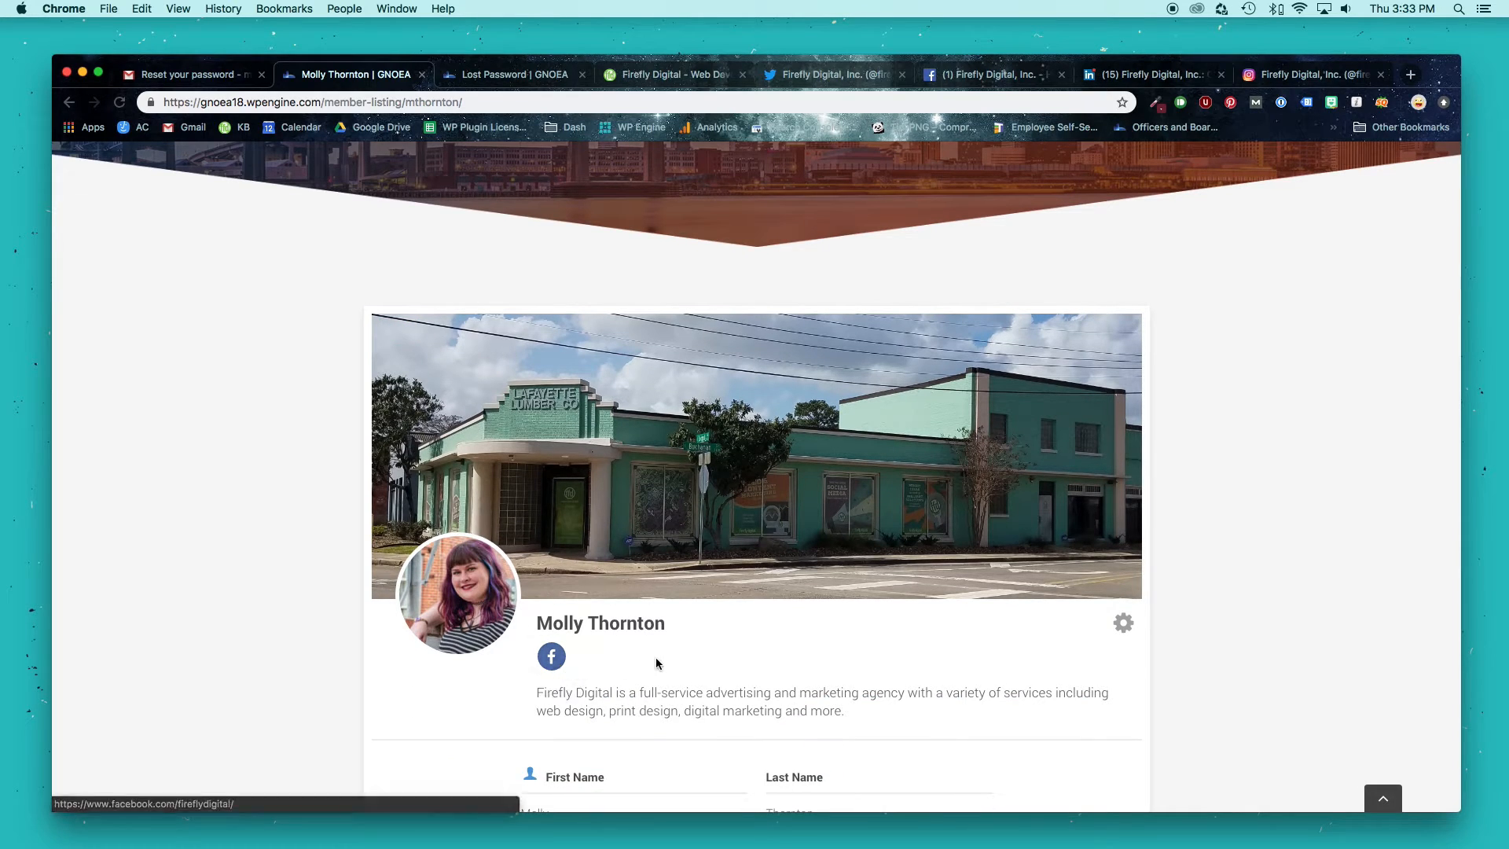
scroll(657, 663, "down", 1)
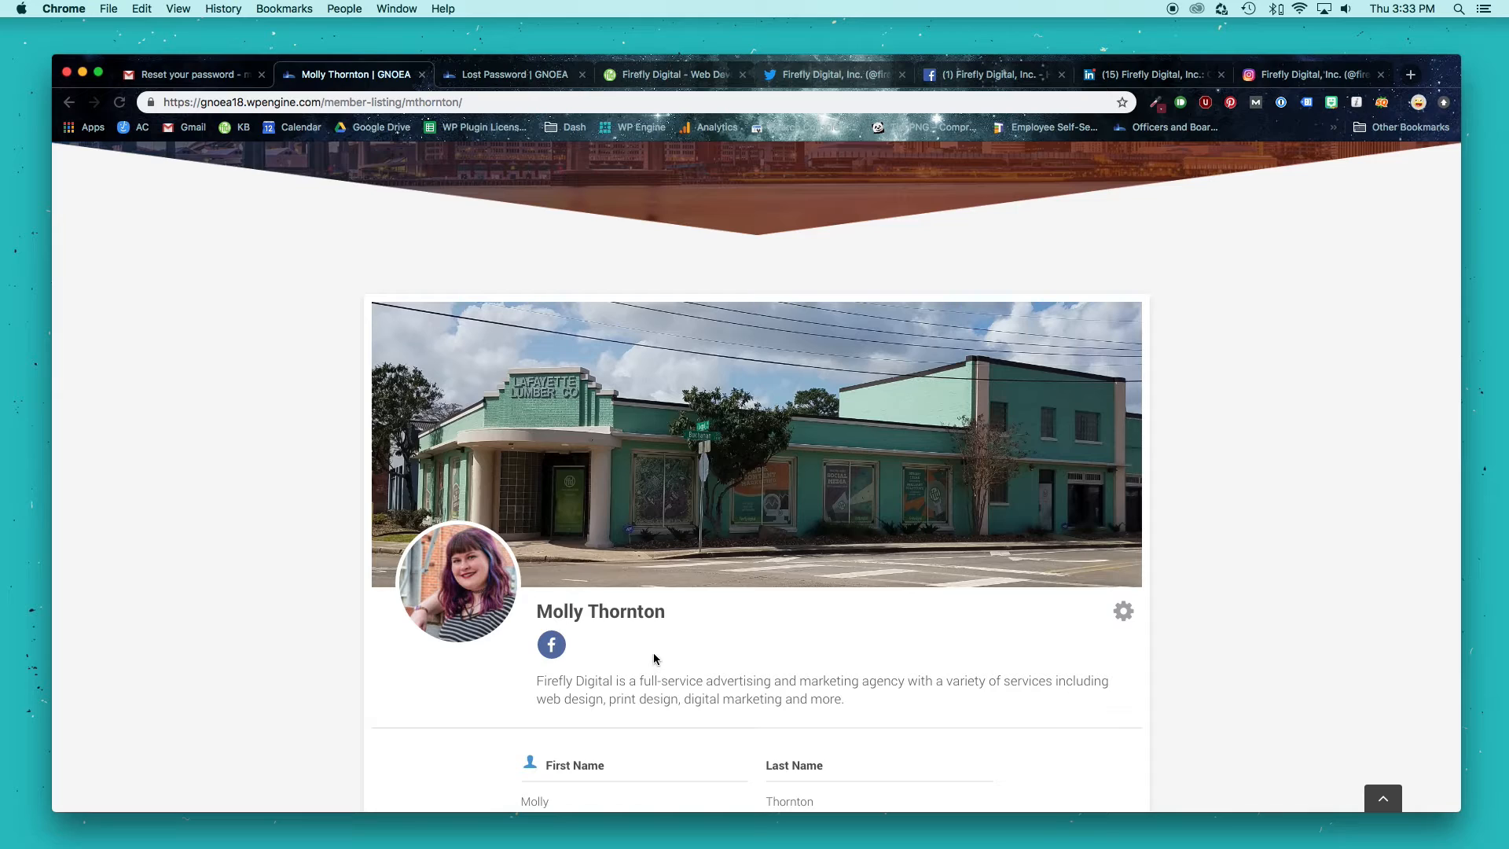
Go to the My Account settings page from the profile's gear menu.
left_click(1123, 613)
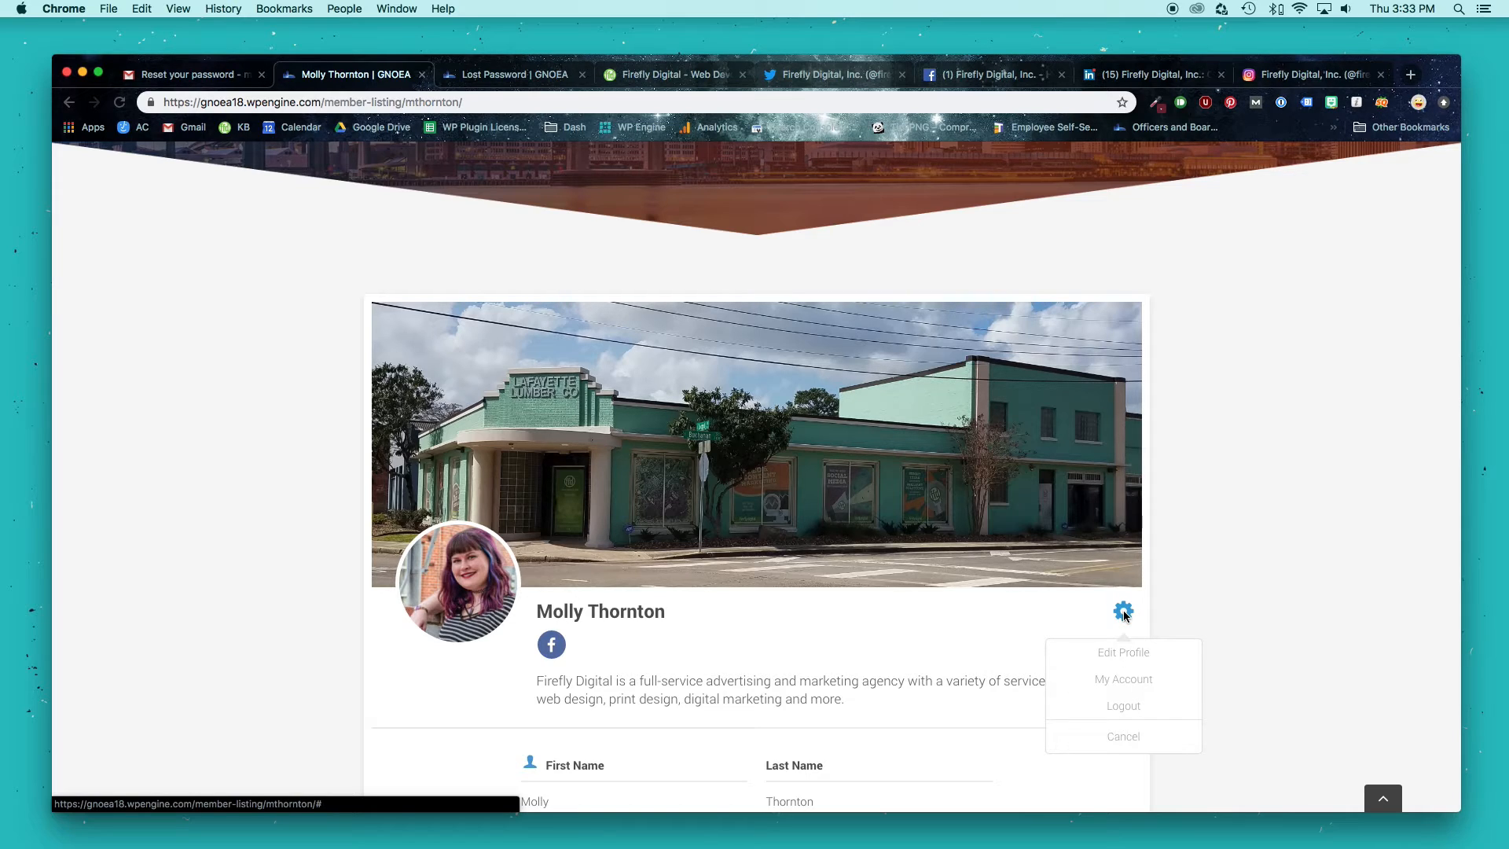
left_click(1106, 679)
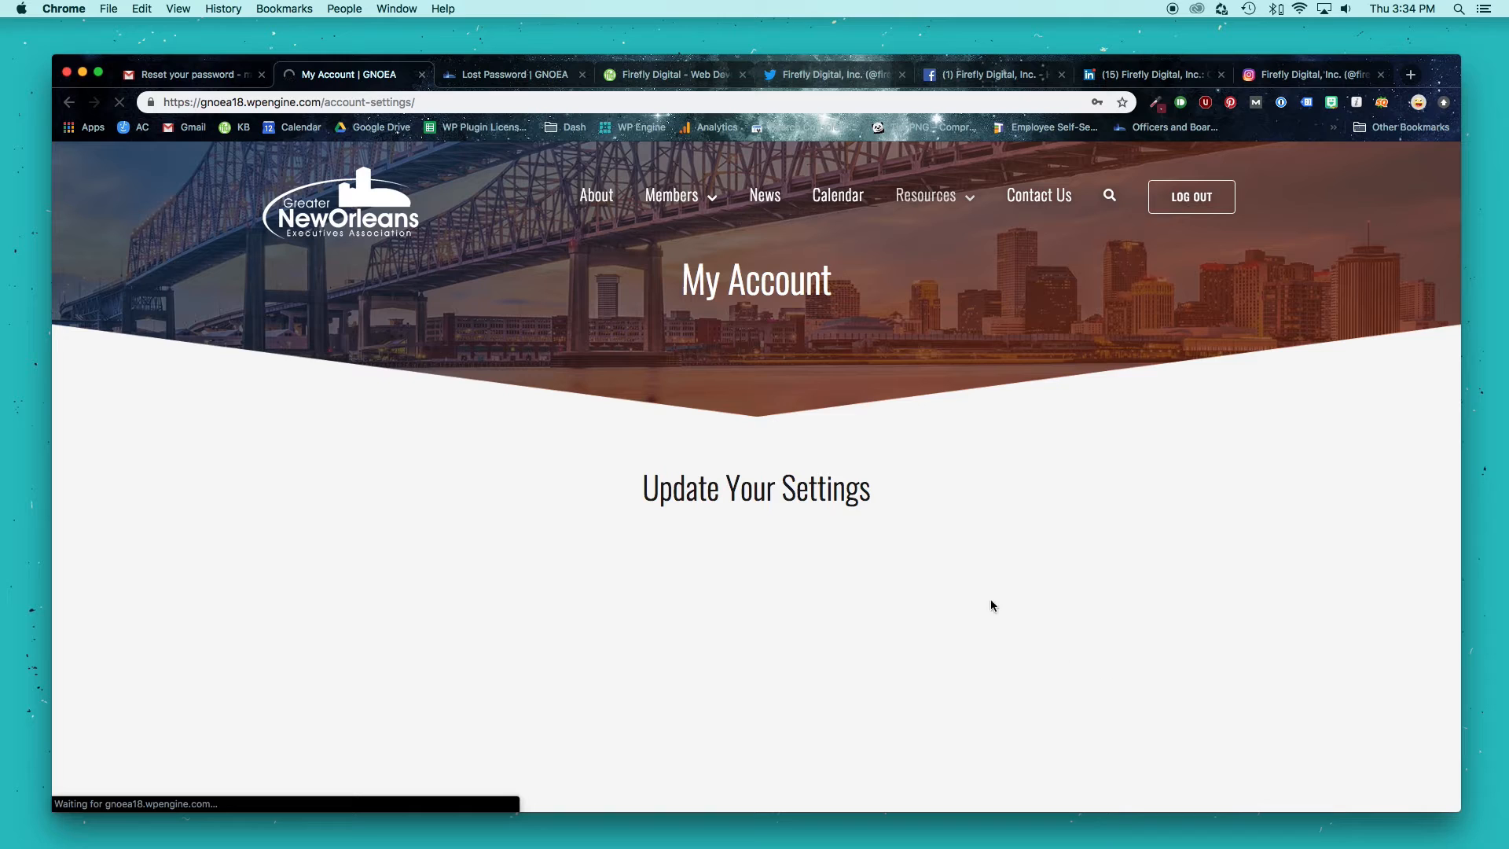
scroll(823, 446, "down", 3)
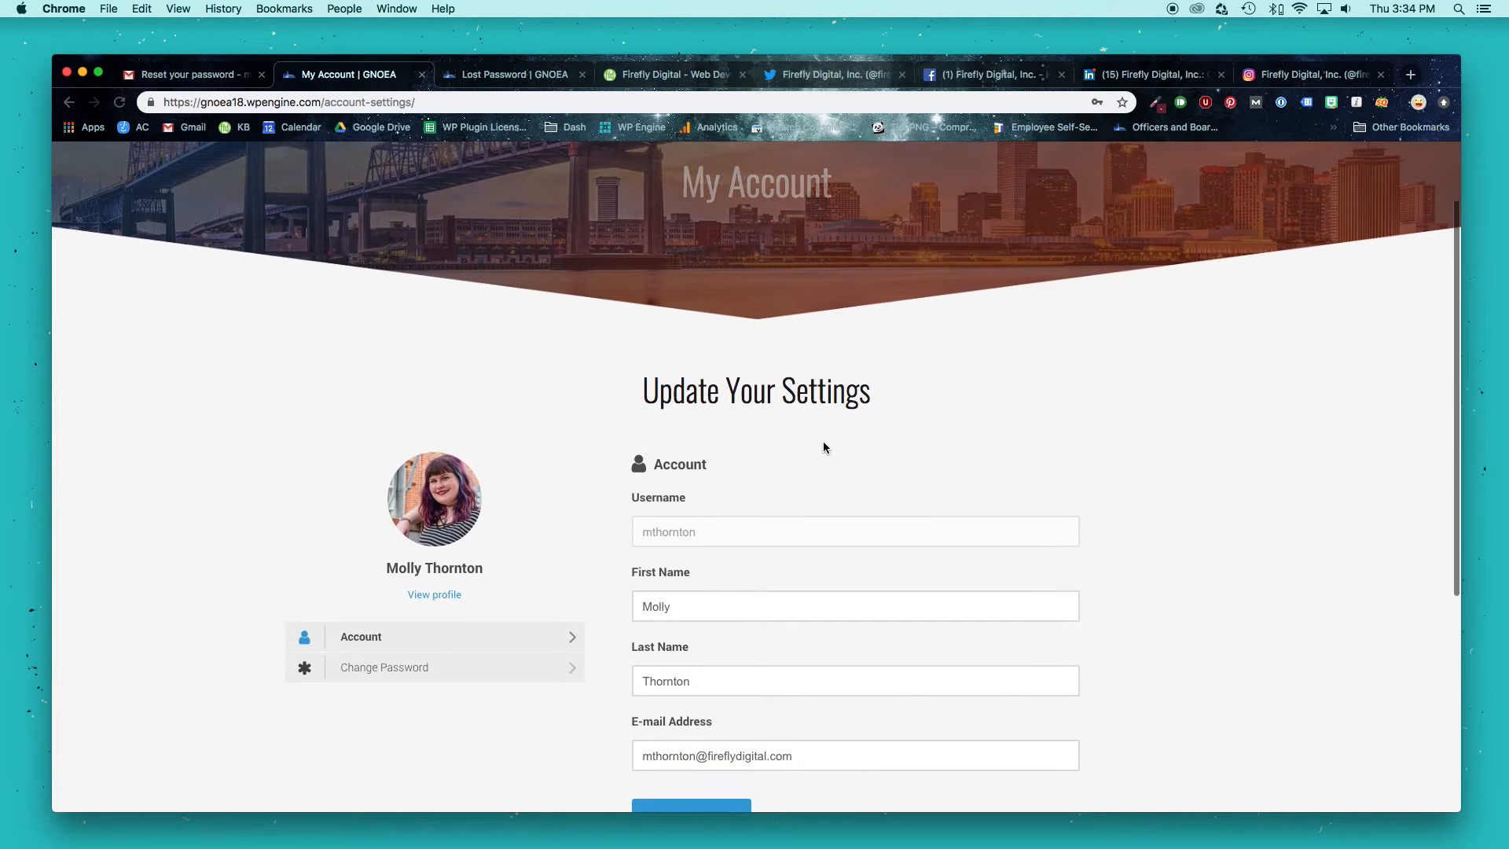
scroll(823, 444, "down", 2)
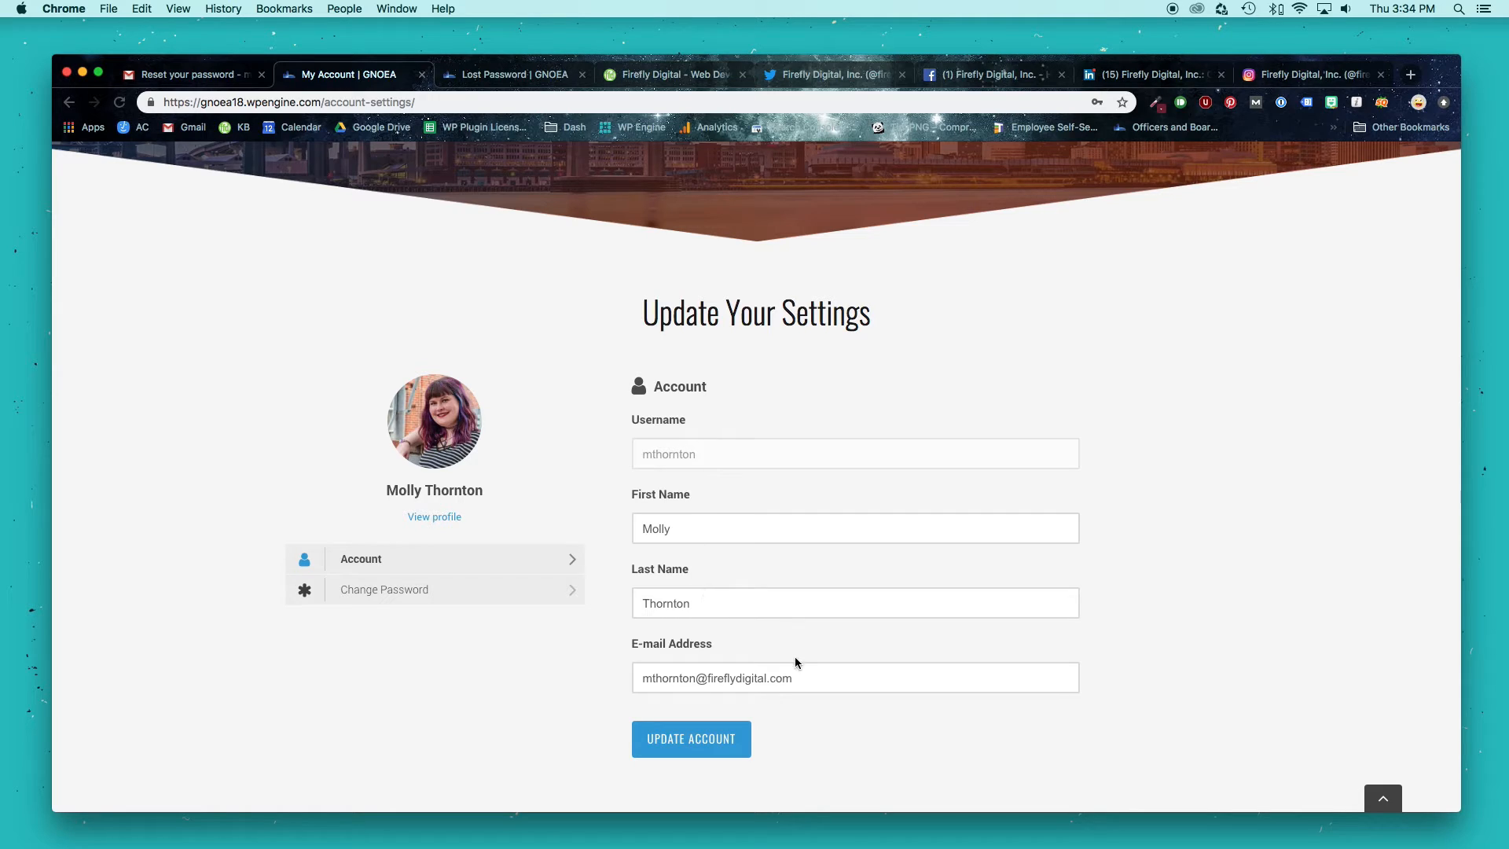
Inspect the E-mail Address field, then bring up the Change Password section.
left_click(809, 676)
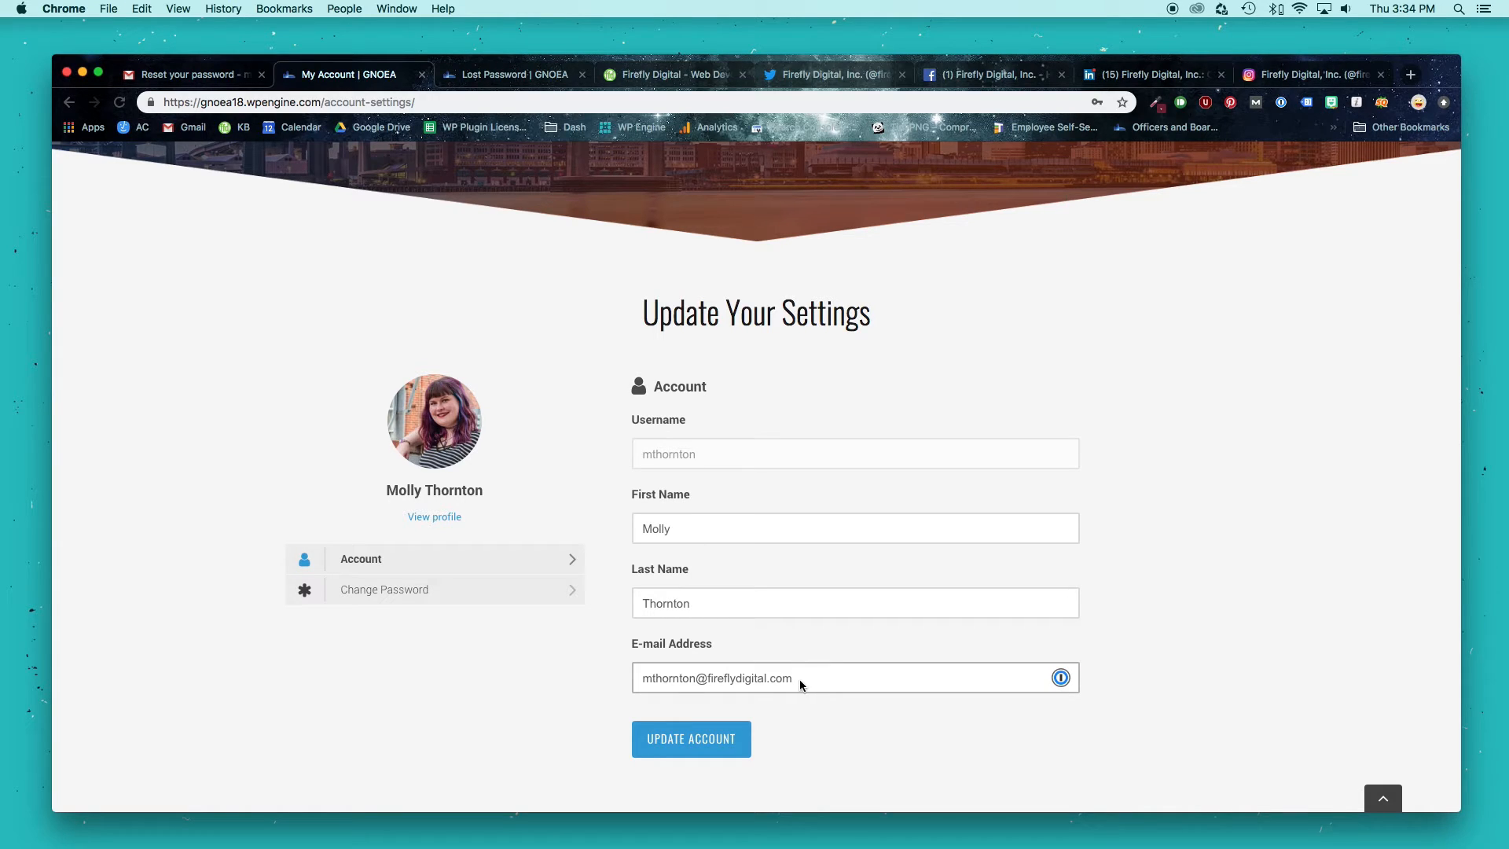
left_click_drag(811, 675, 521, 670)
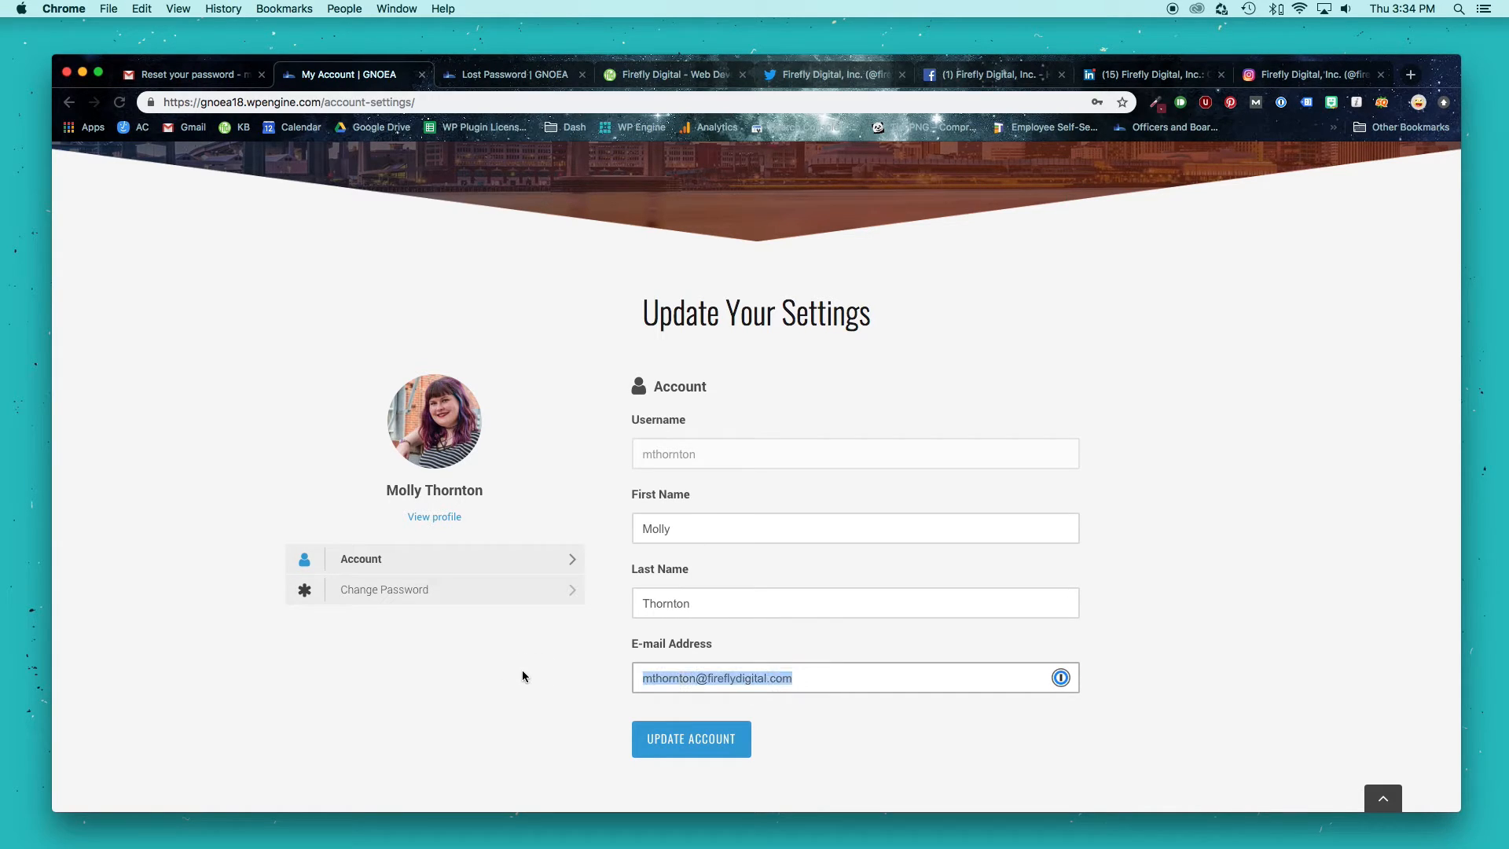
left_click(800, 678)
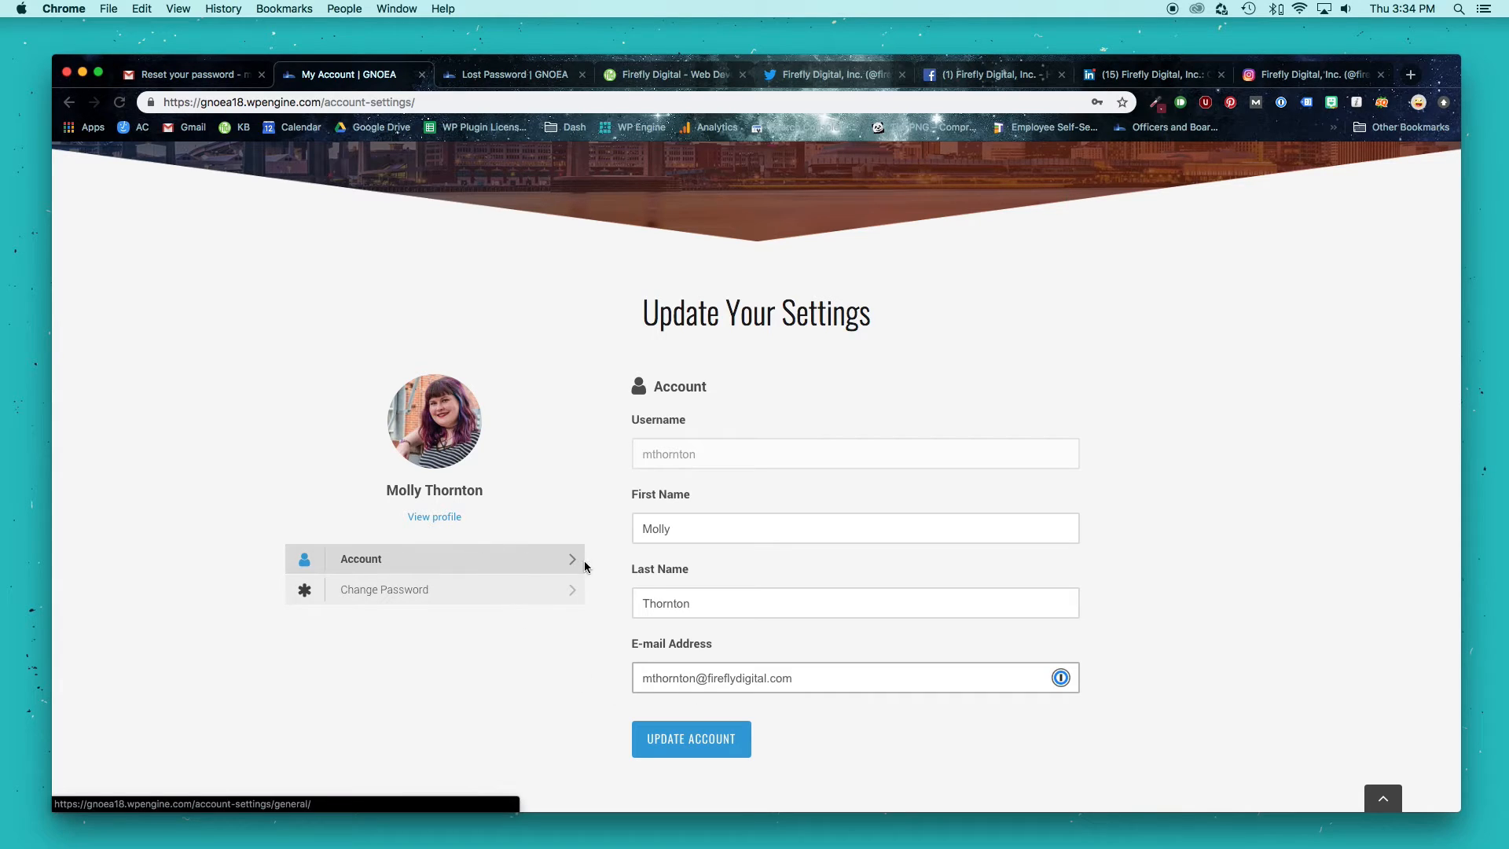
left_click(550, 591)
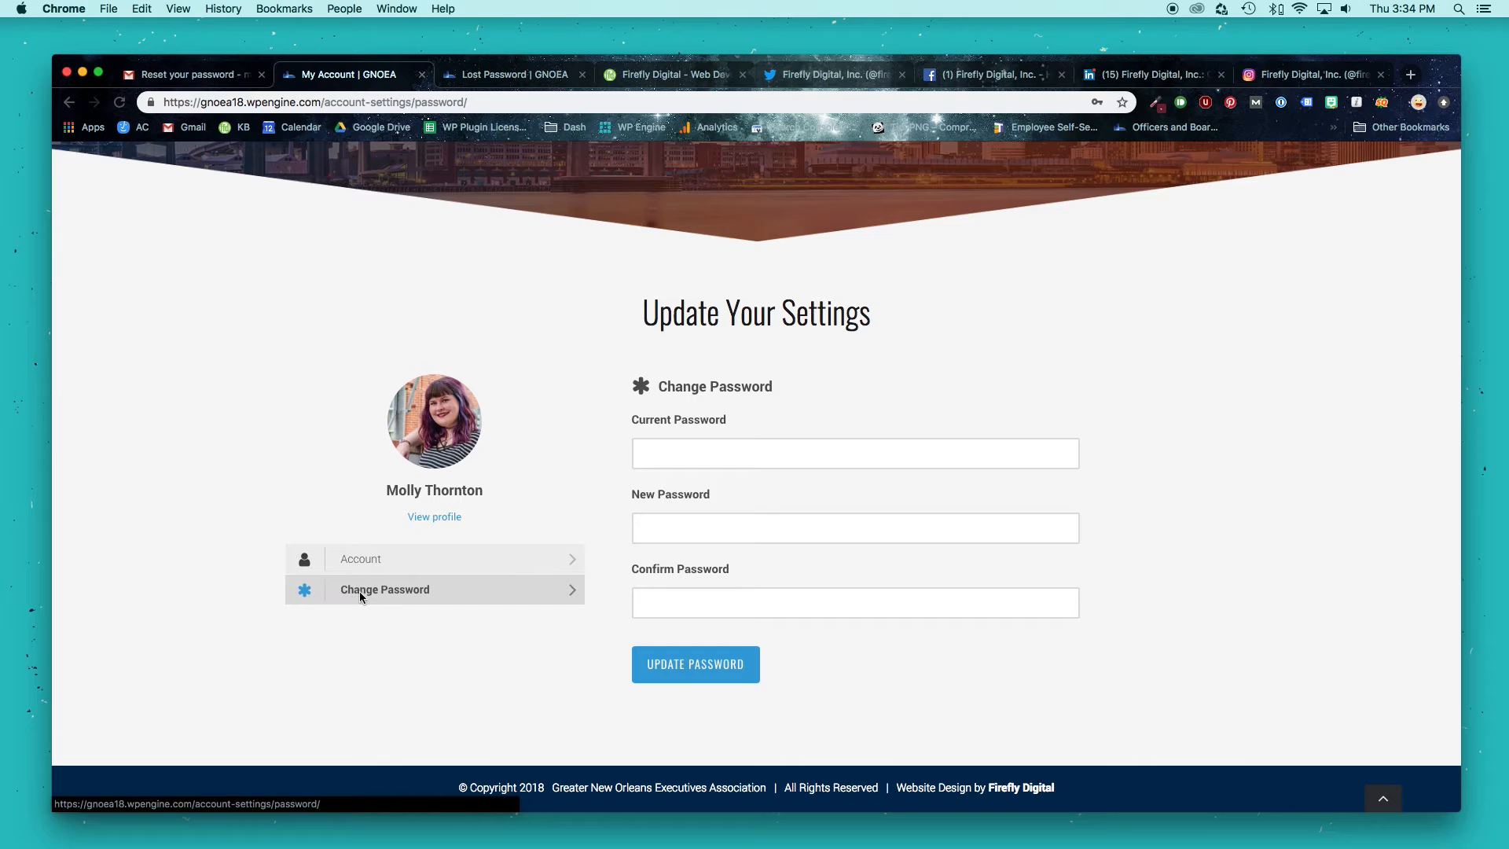
Submit Change Password with the current, new and confirm password fields all left blank.
left_click(672, 452)
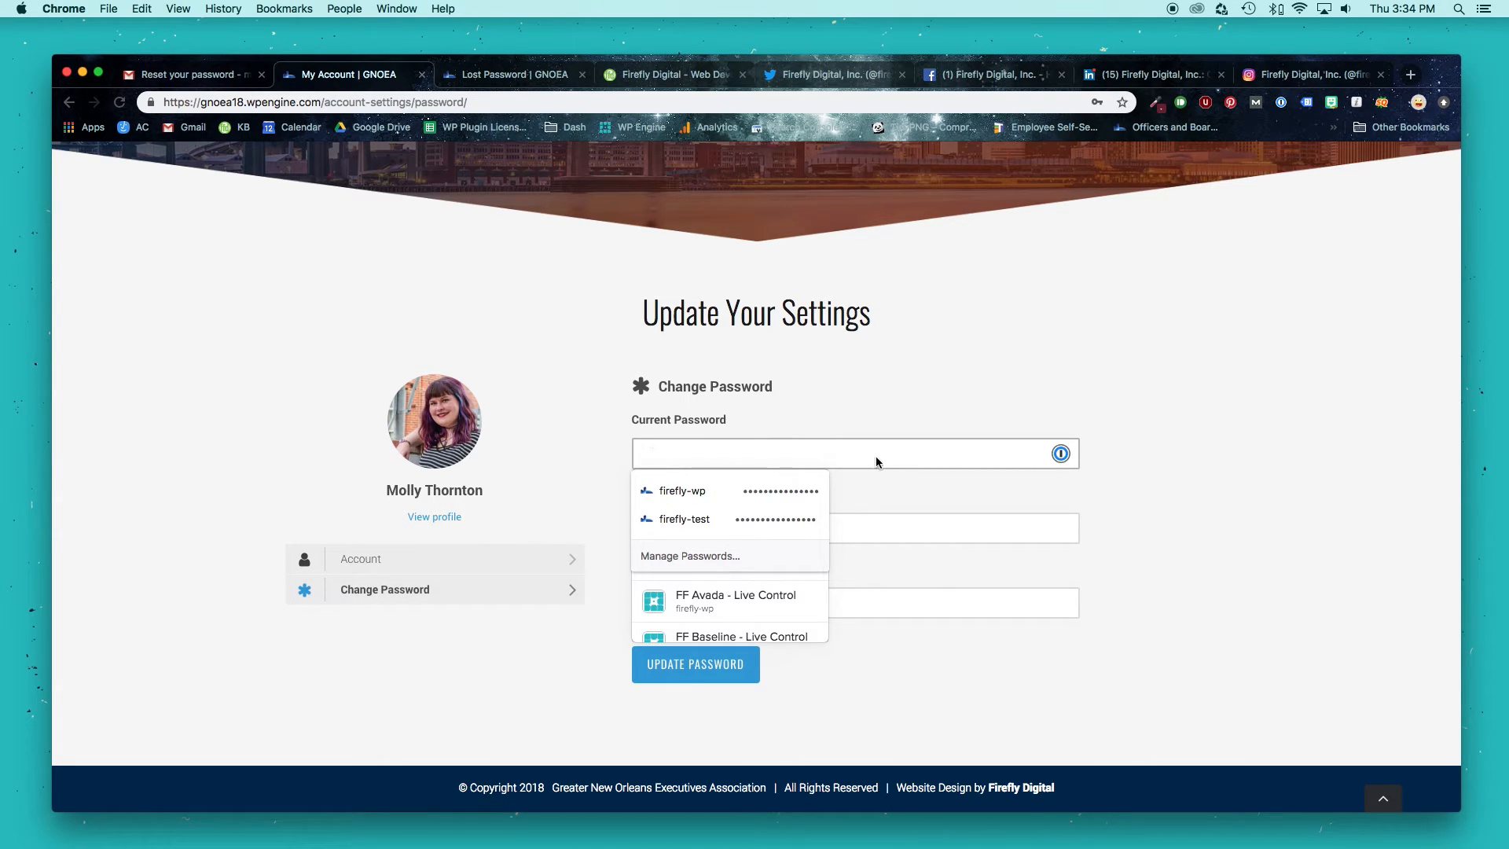
left_click(913, 400)
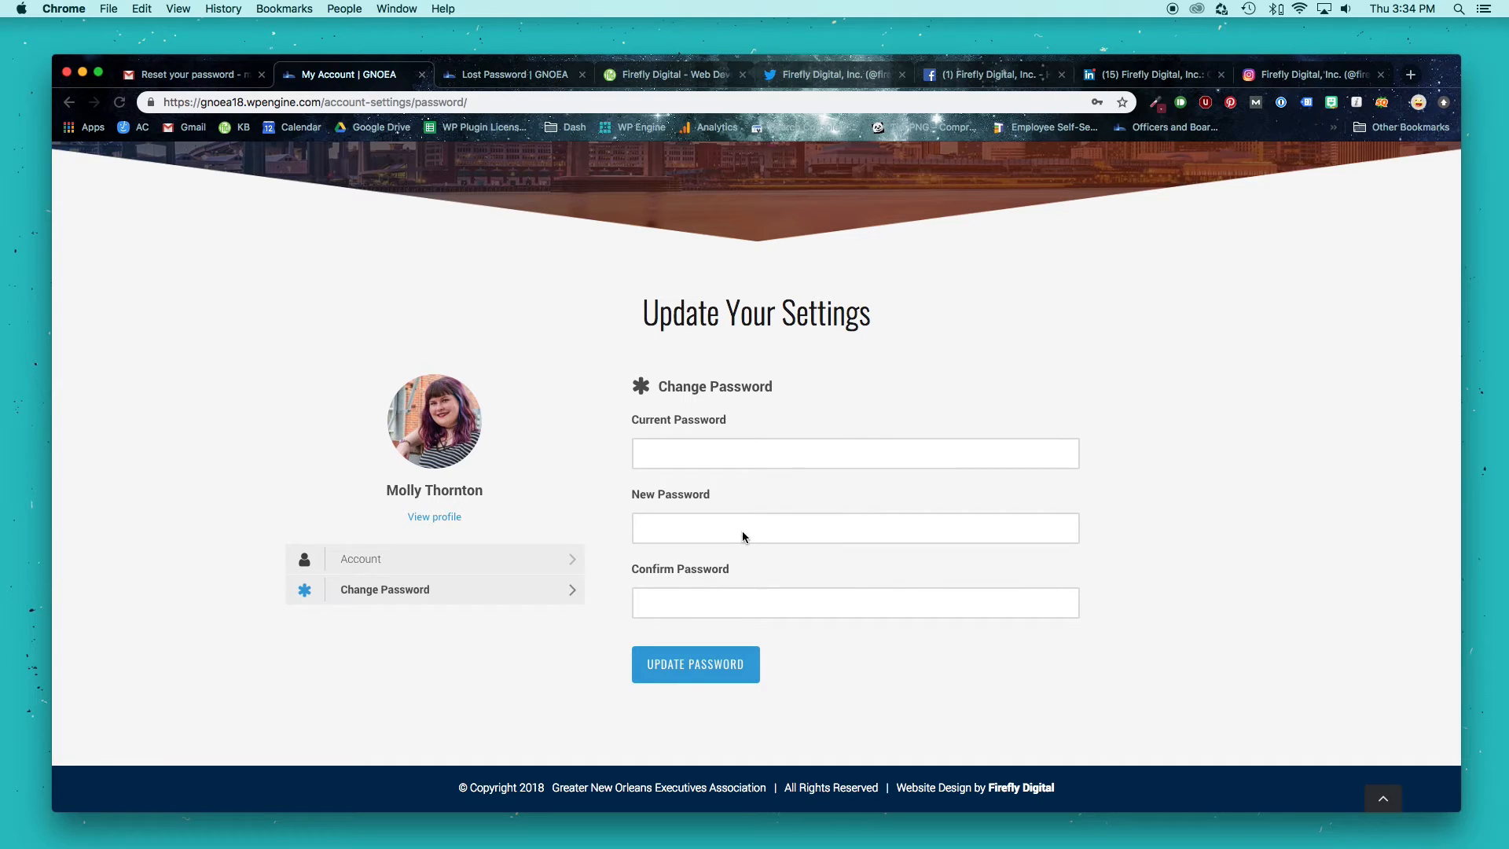
left_click(686, 534)
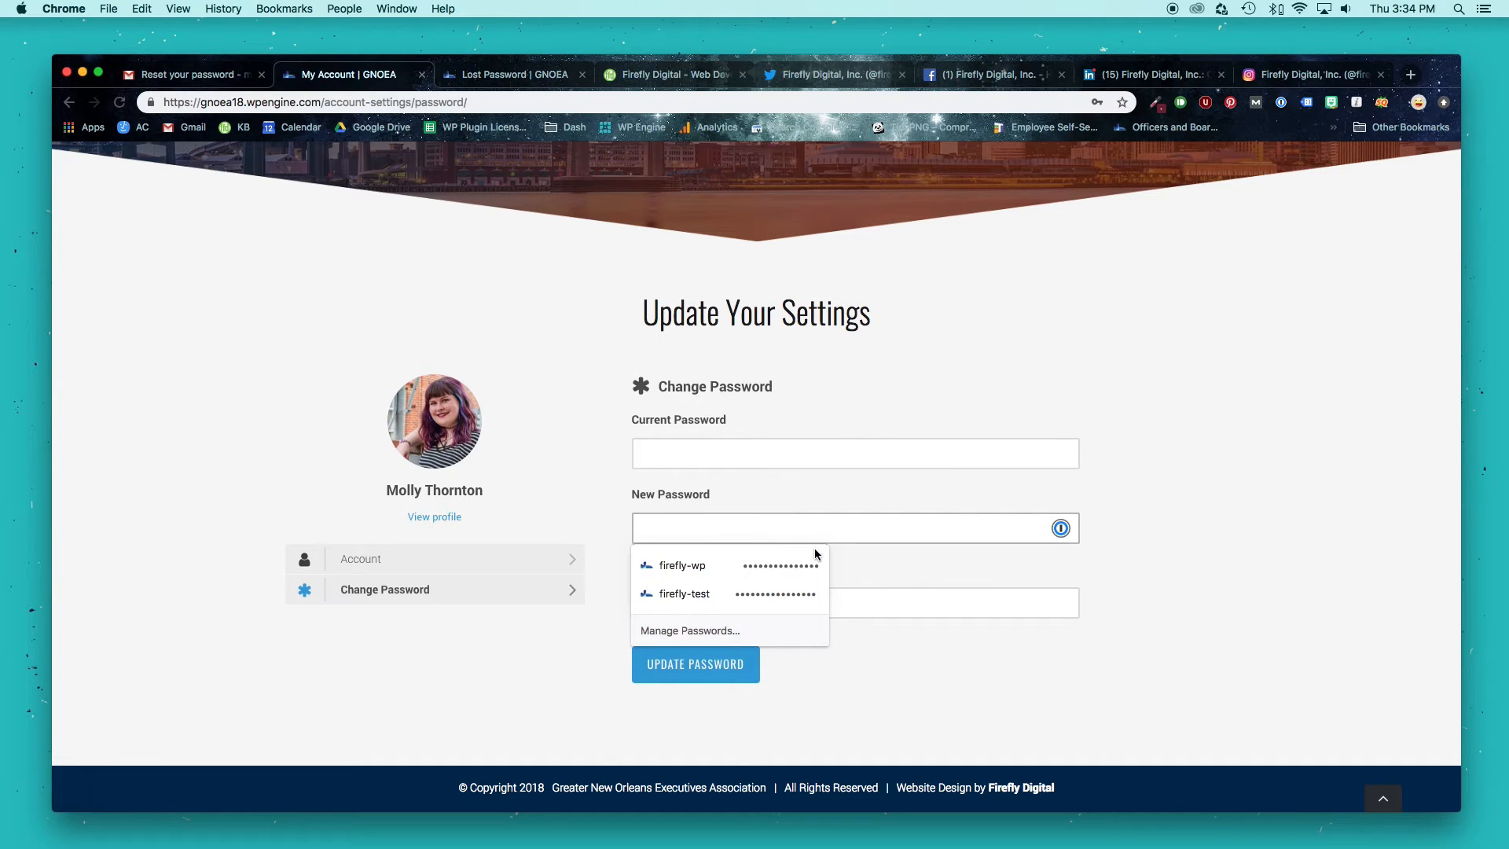
left_click(859, 602)
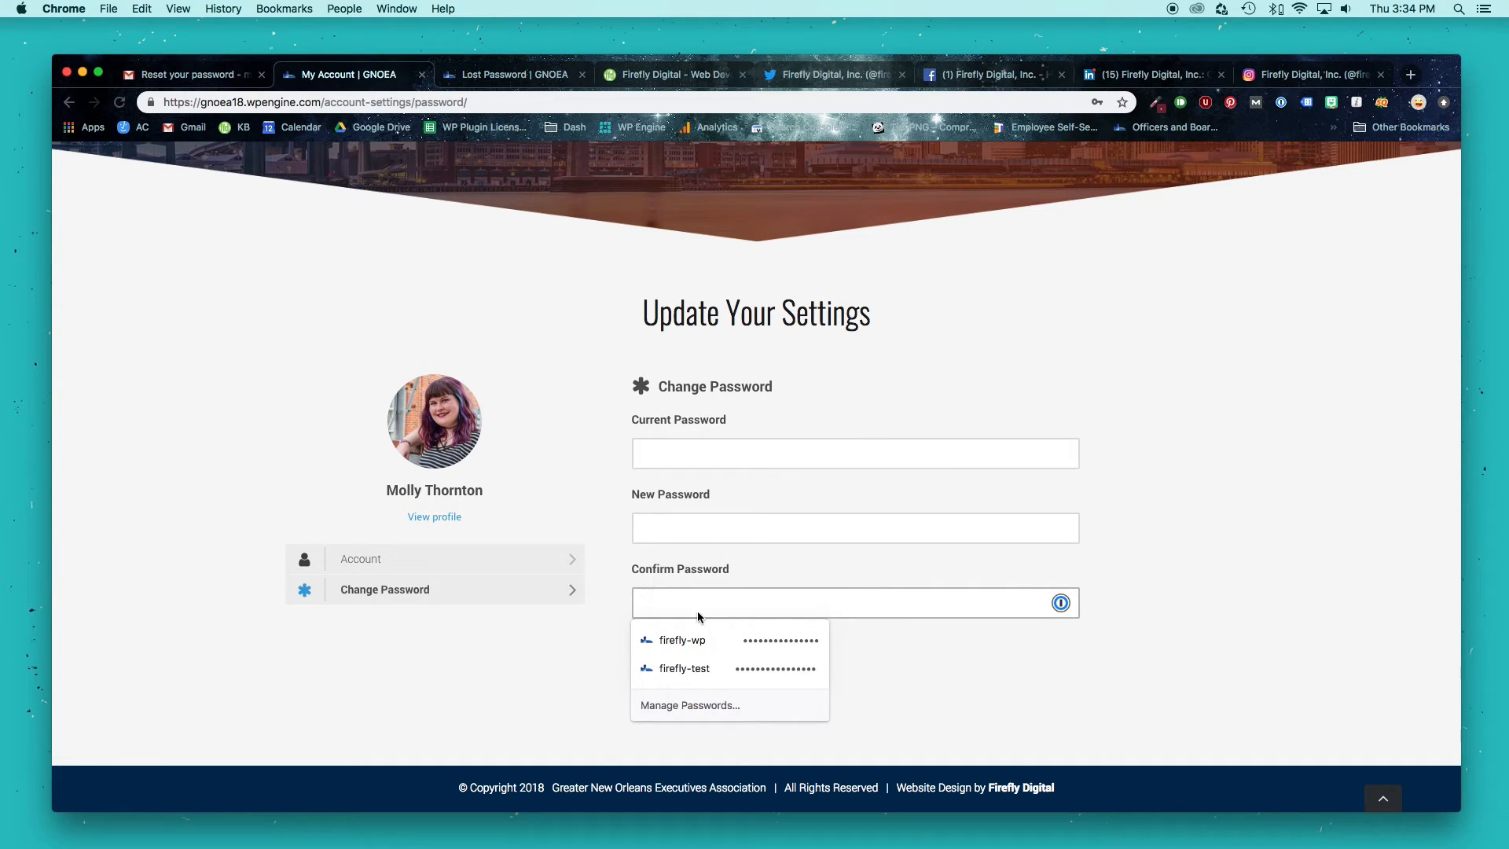
left_click(982, 660)
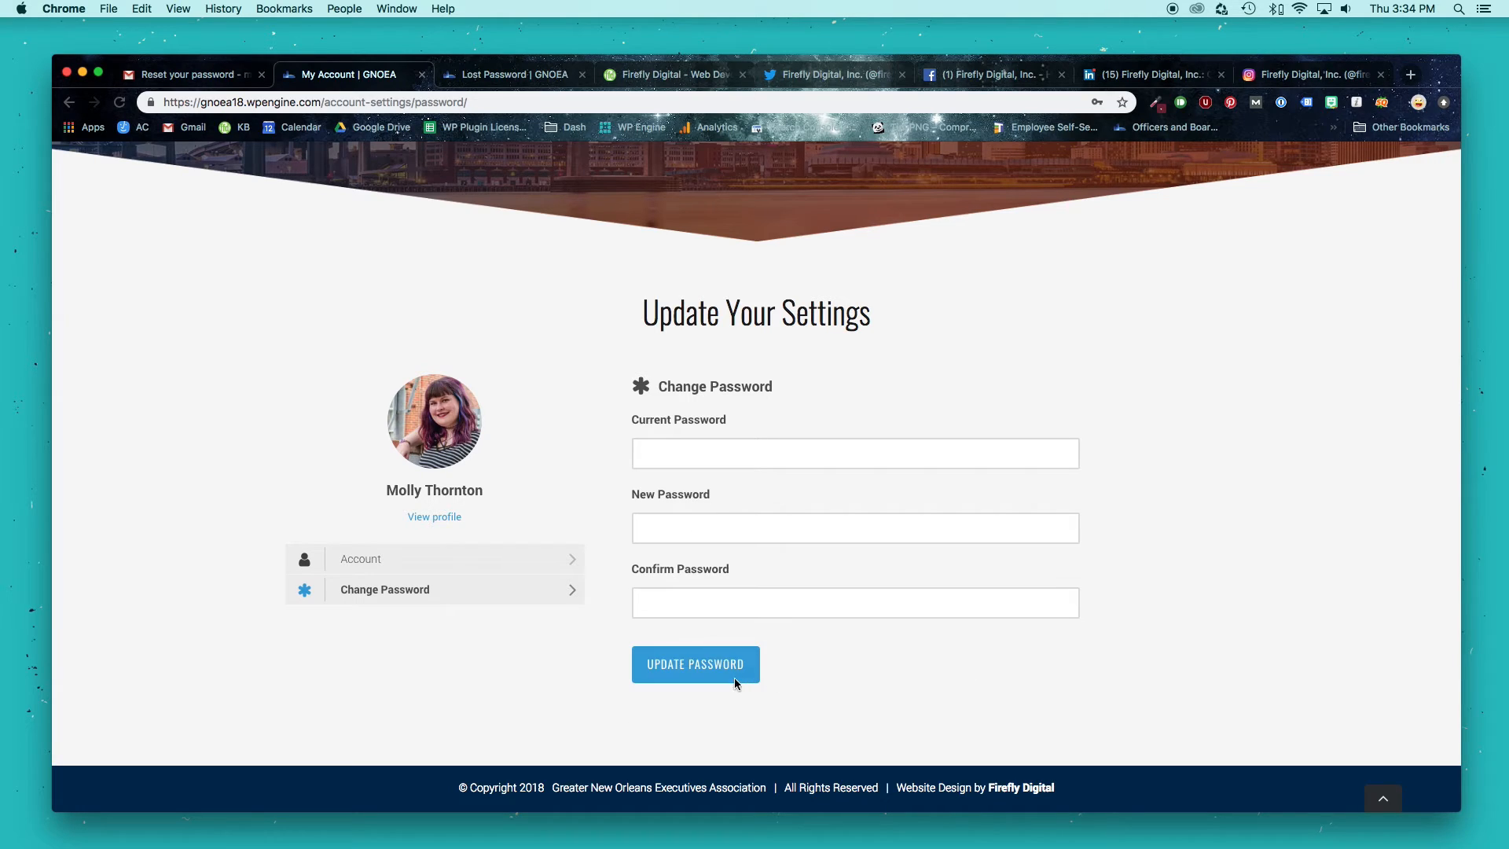
left_click(695, 667)
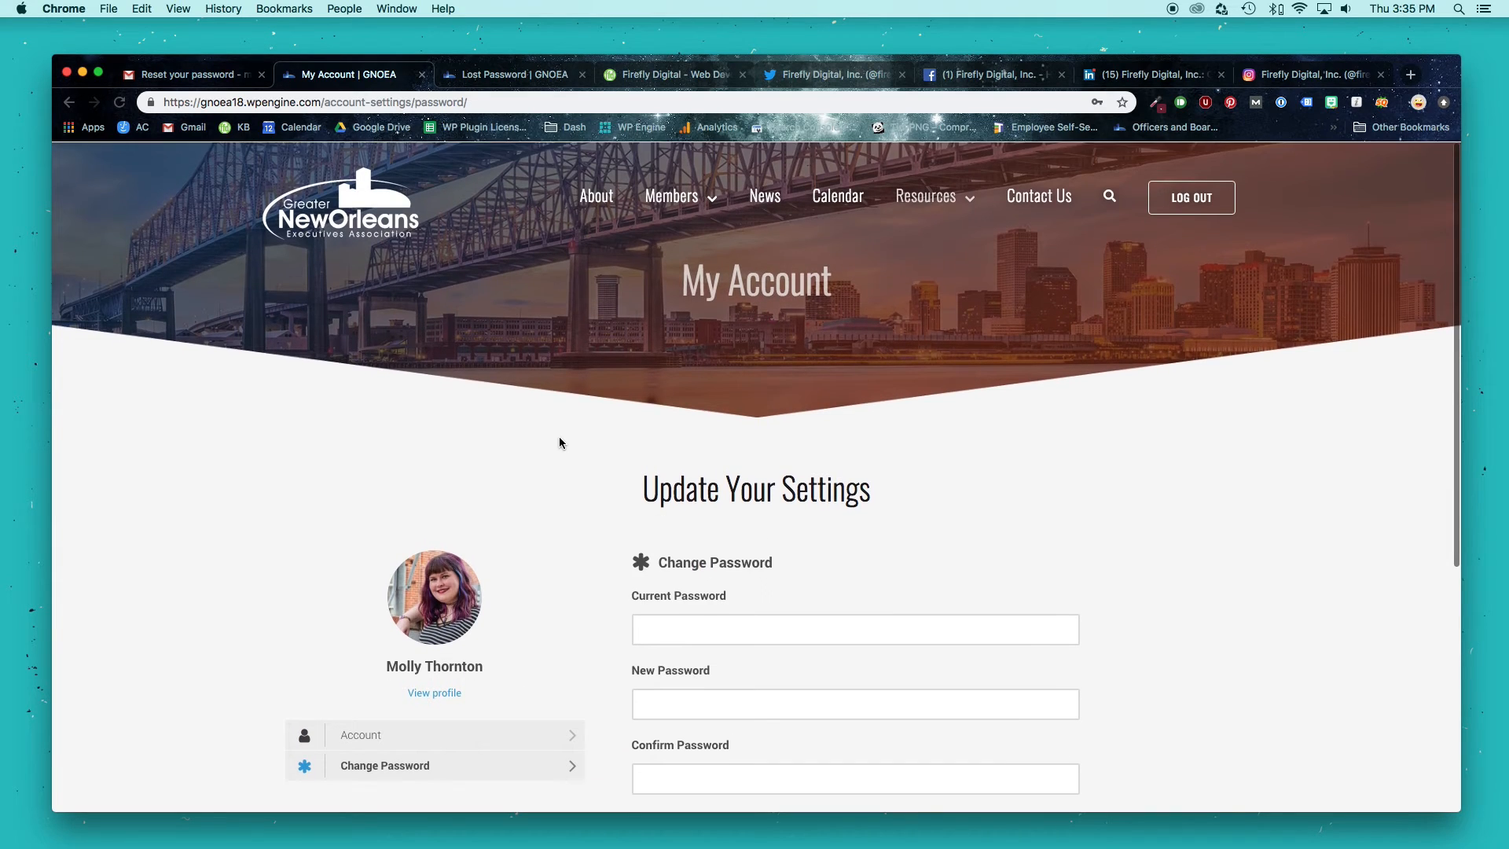
Scroll the account page, then go to User Profile under the Resources menu.
scroll(559, 437, "down", 3)
scroll(559, 437, "up", 3)
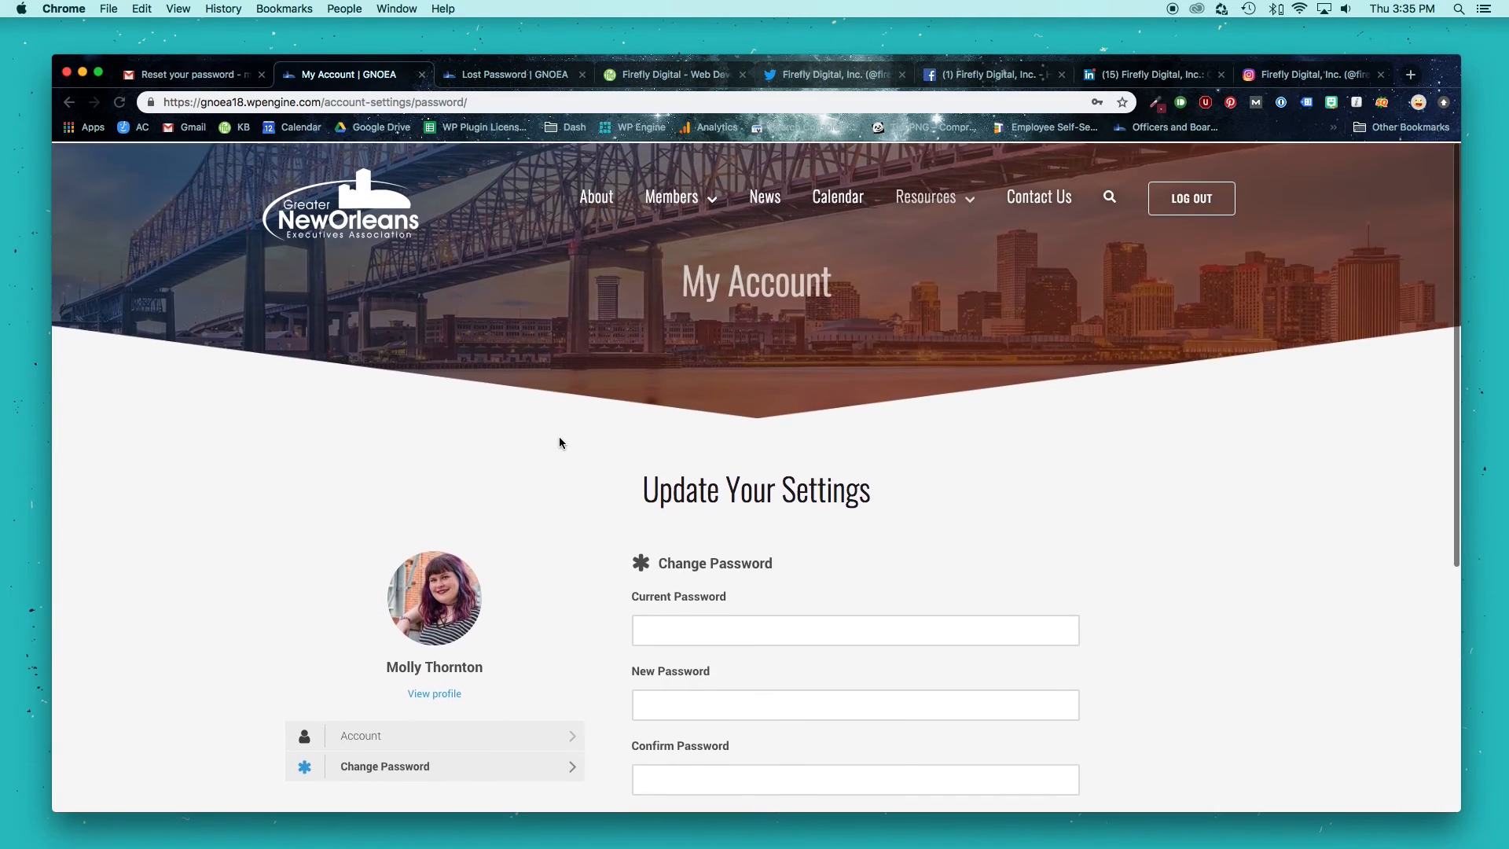
scroll(560, 438, "down", 1)
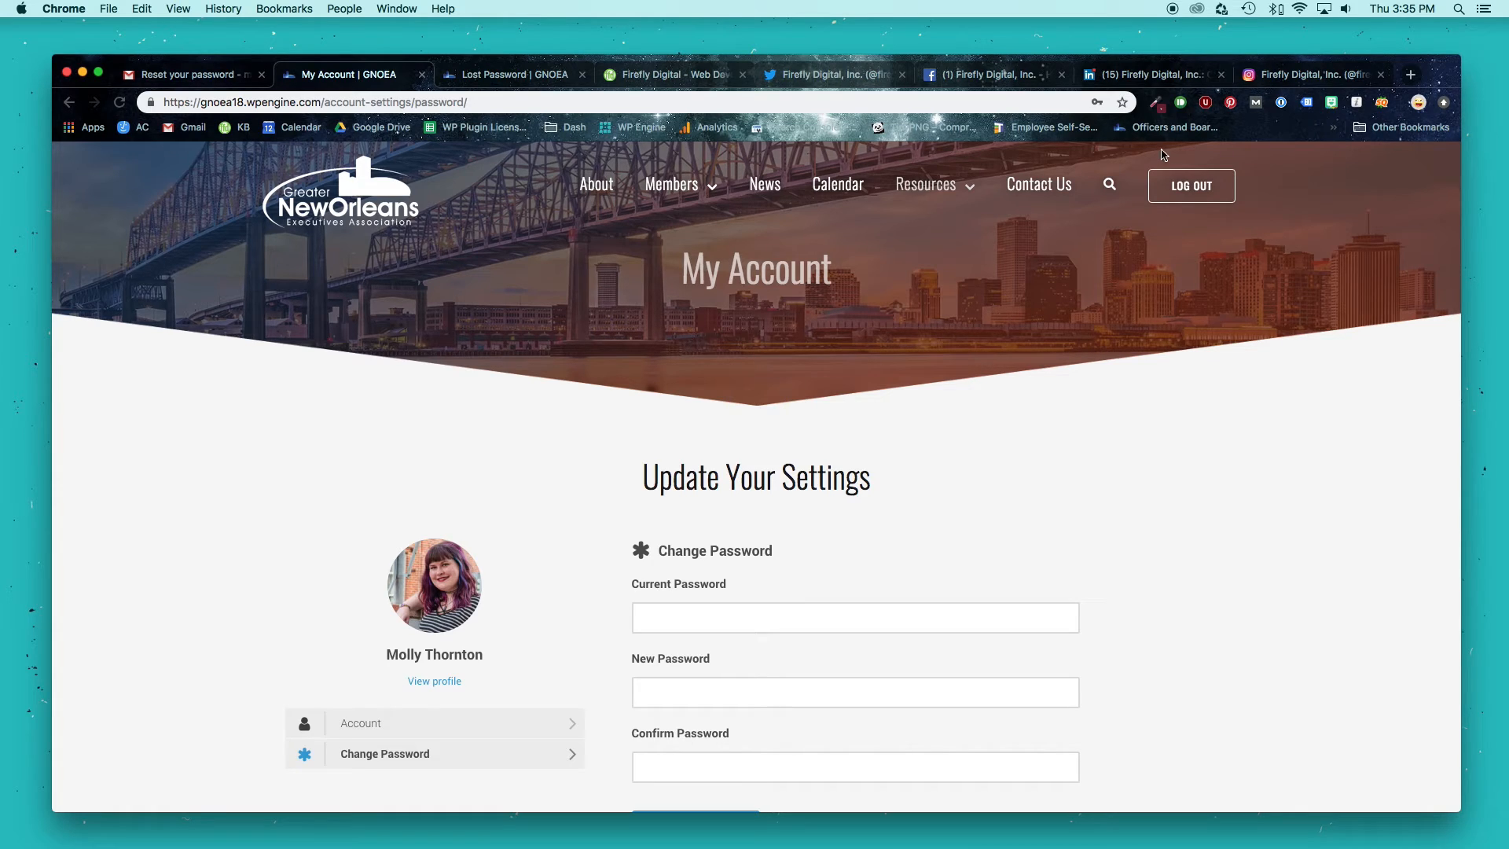
scroll(1053, 209, "up", 1)
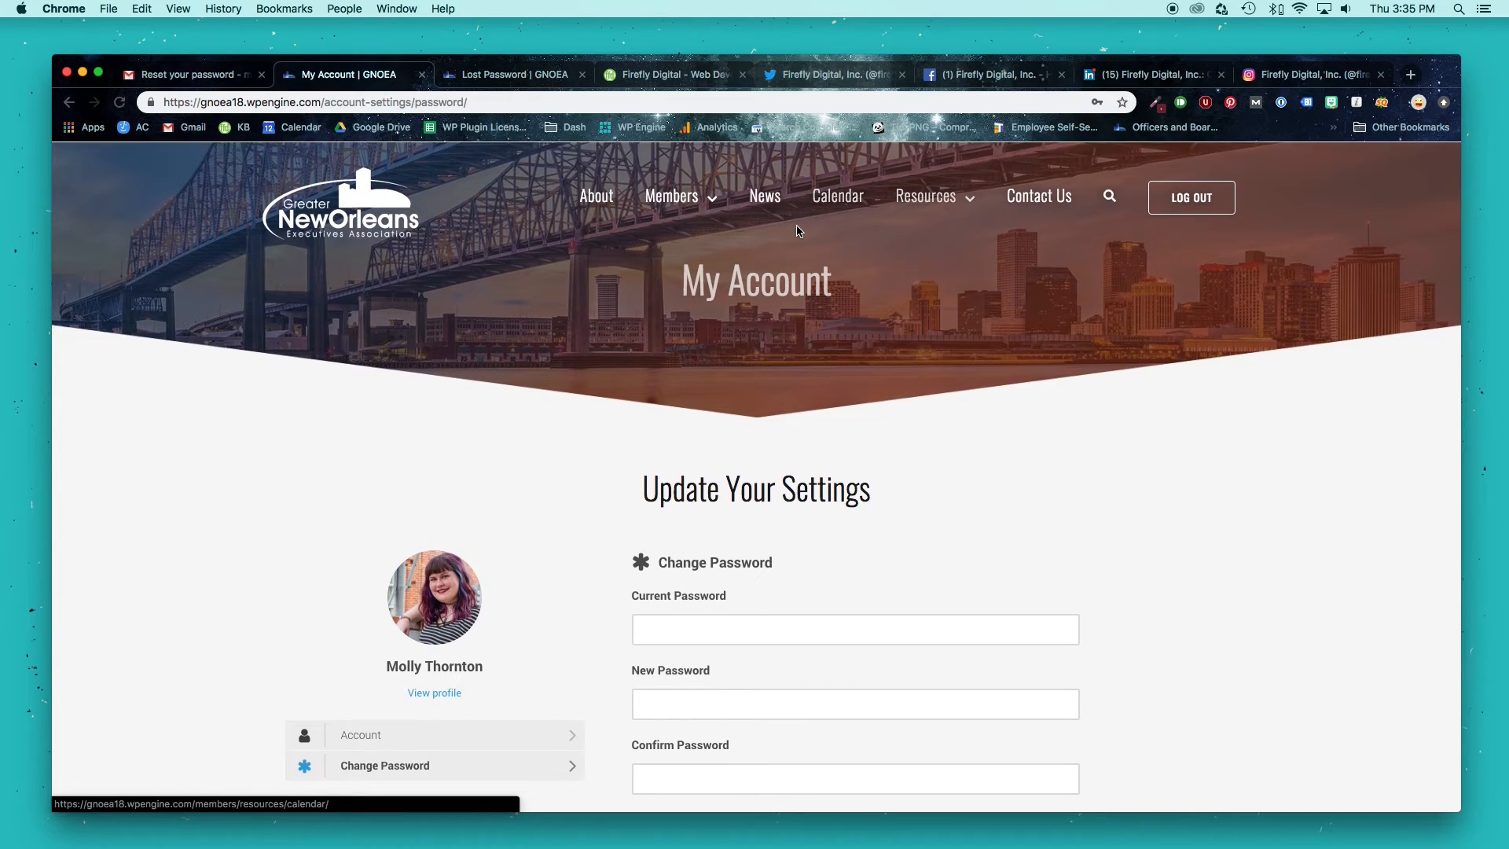
mouse_move(891, 242)
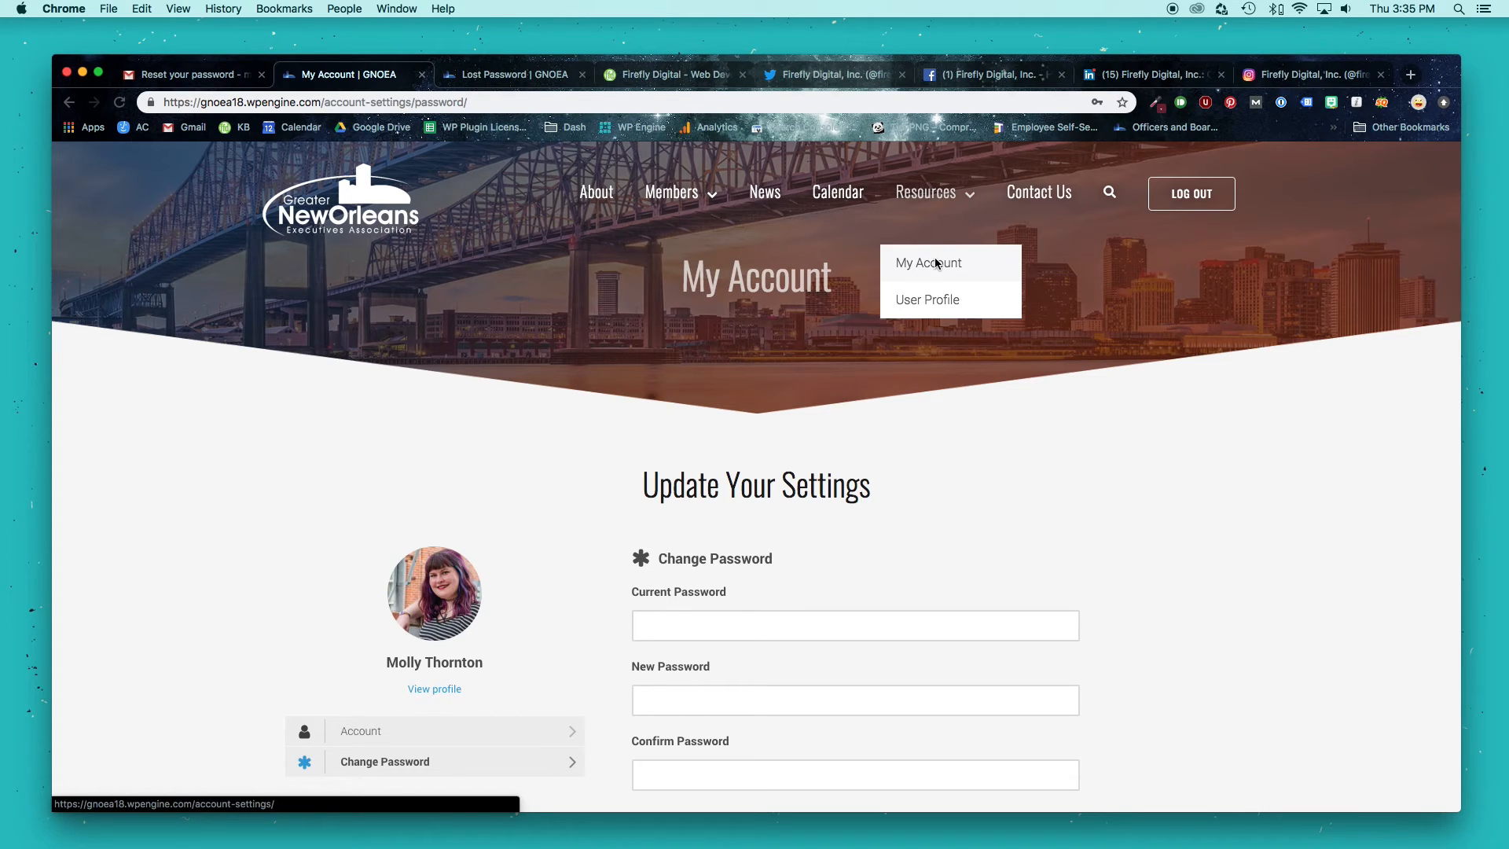
left_click(928, 300)
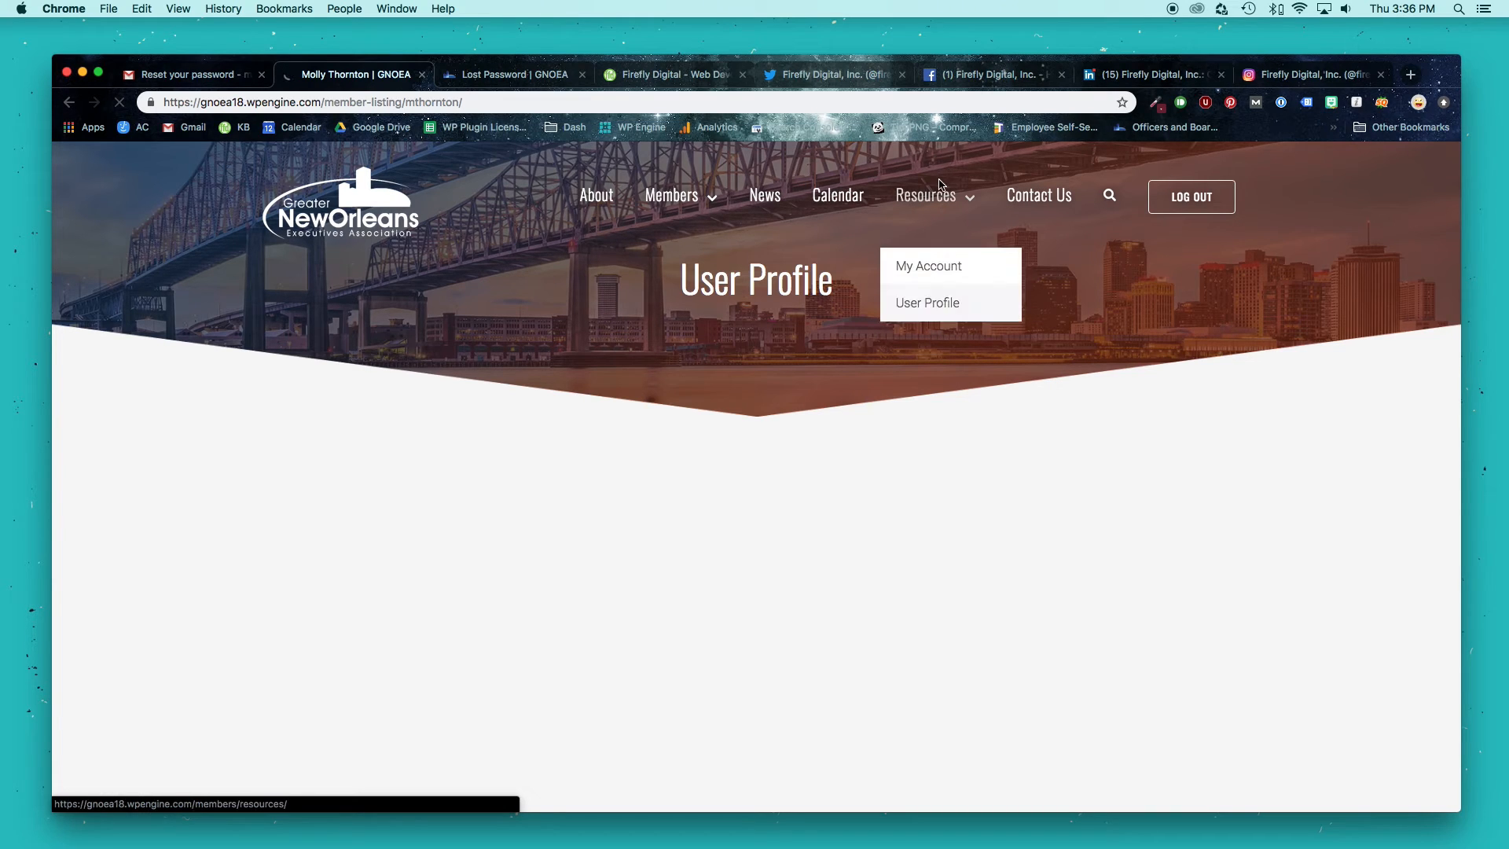
scroll(840, 319, "down", 15)
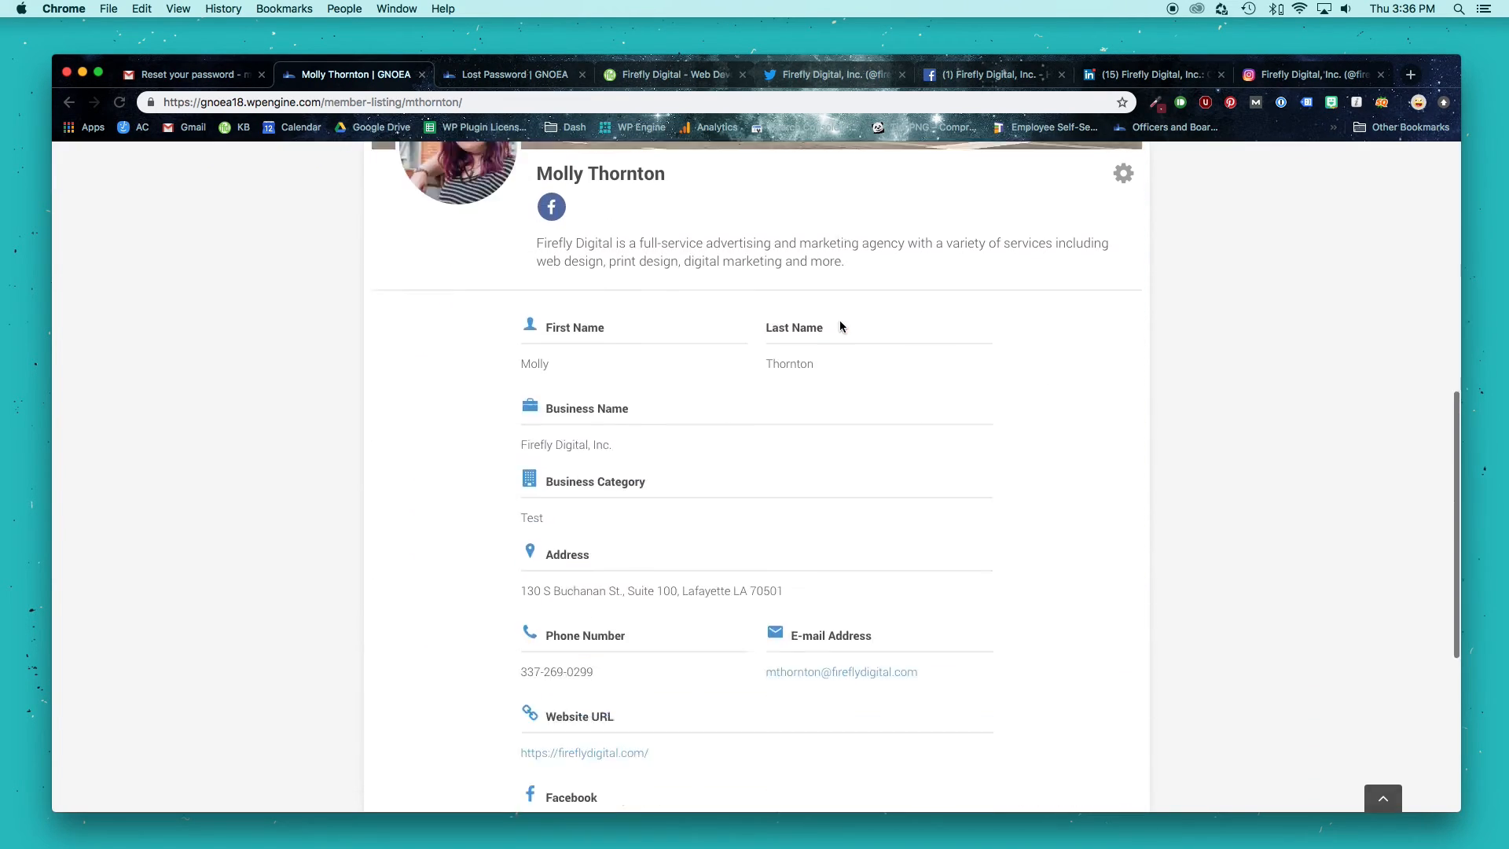
scroll(840, 326, "up", 15)
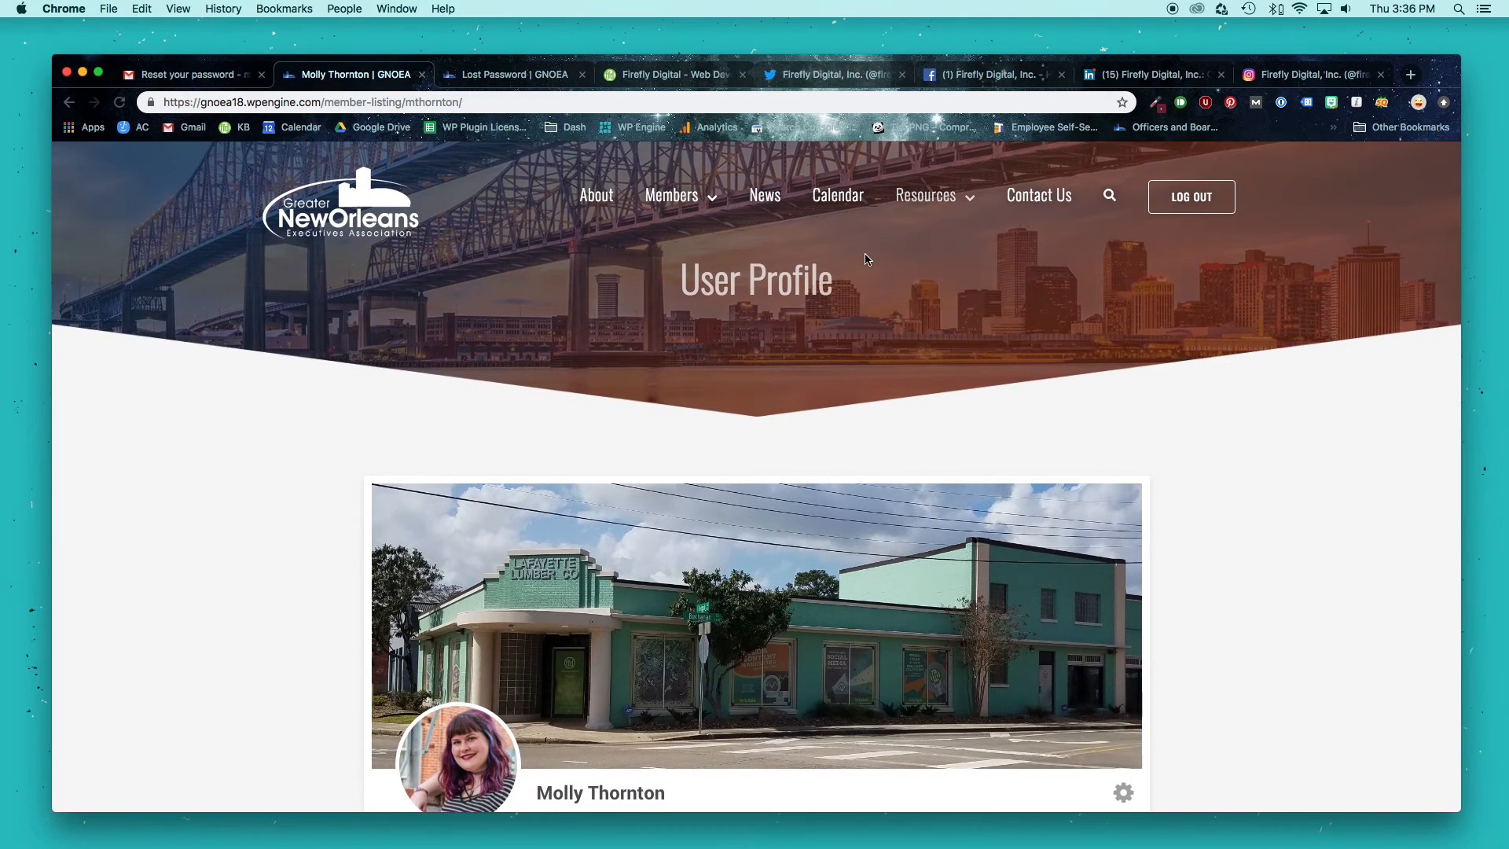
mouse_move(912, 202)
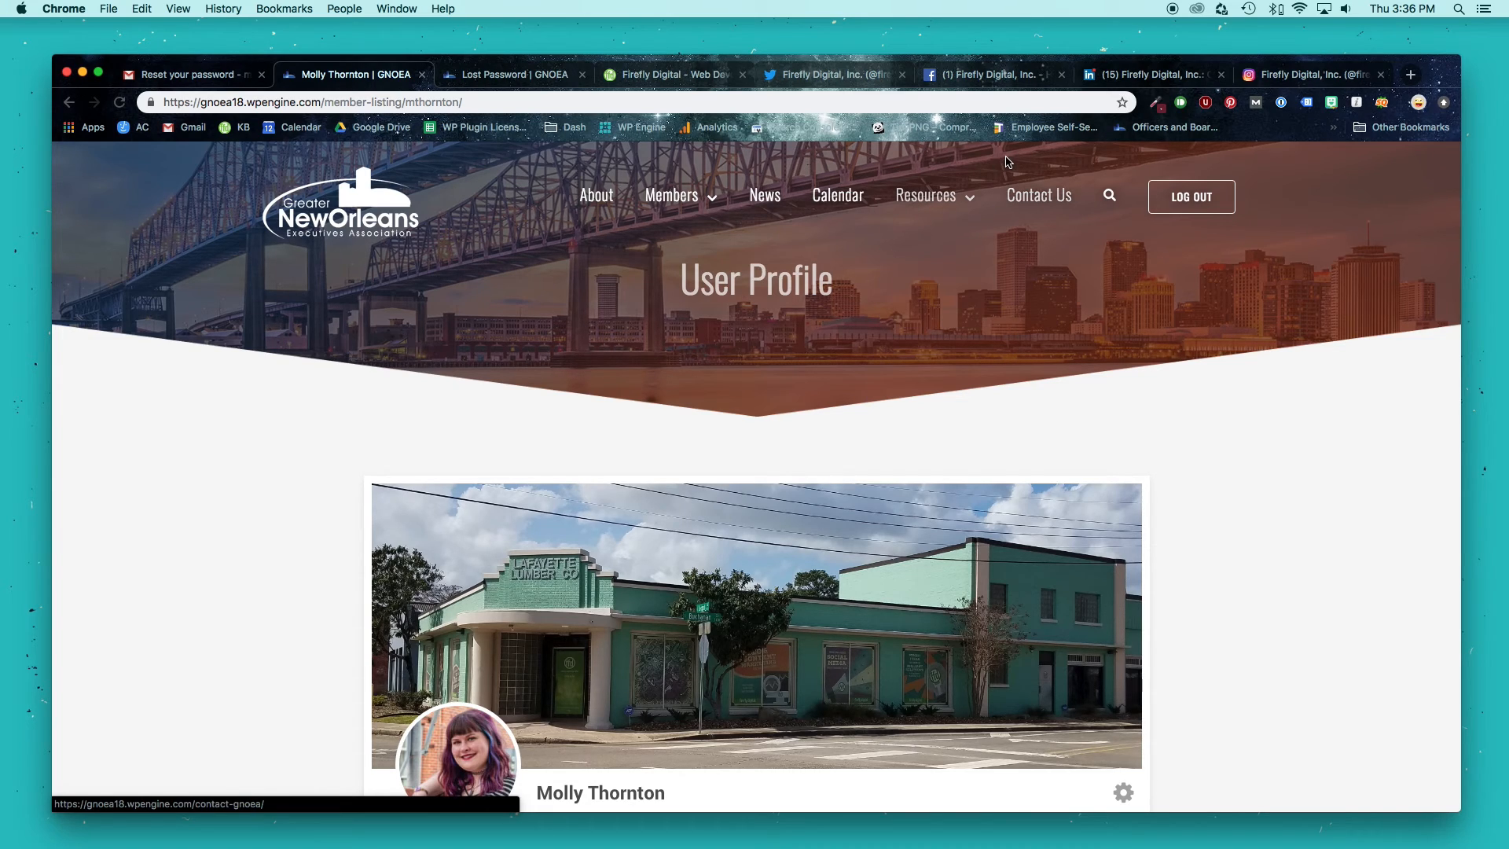
mouse_move(912, 243)
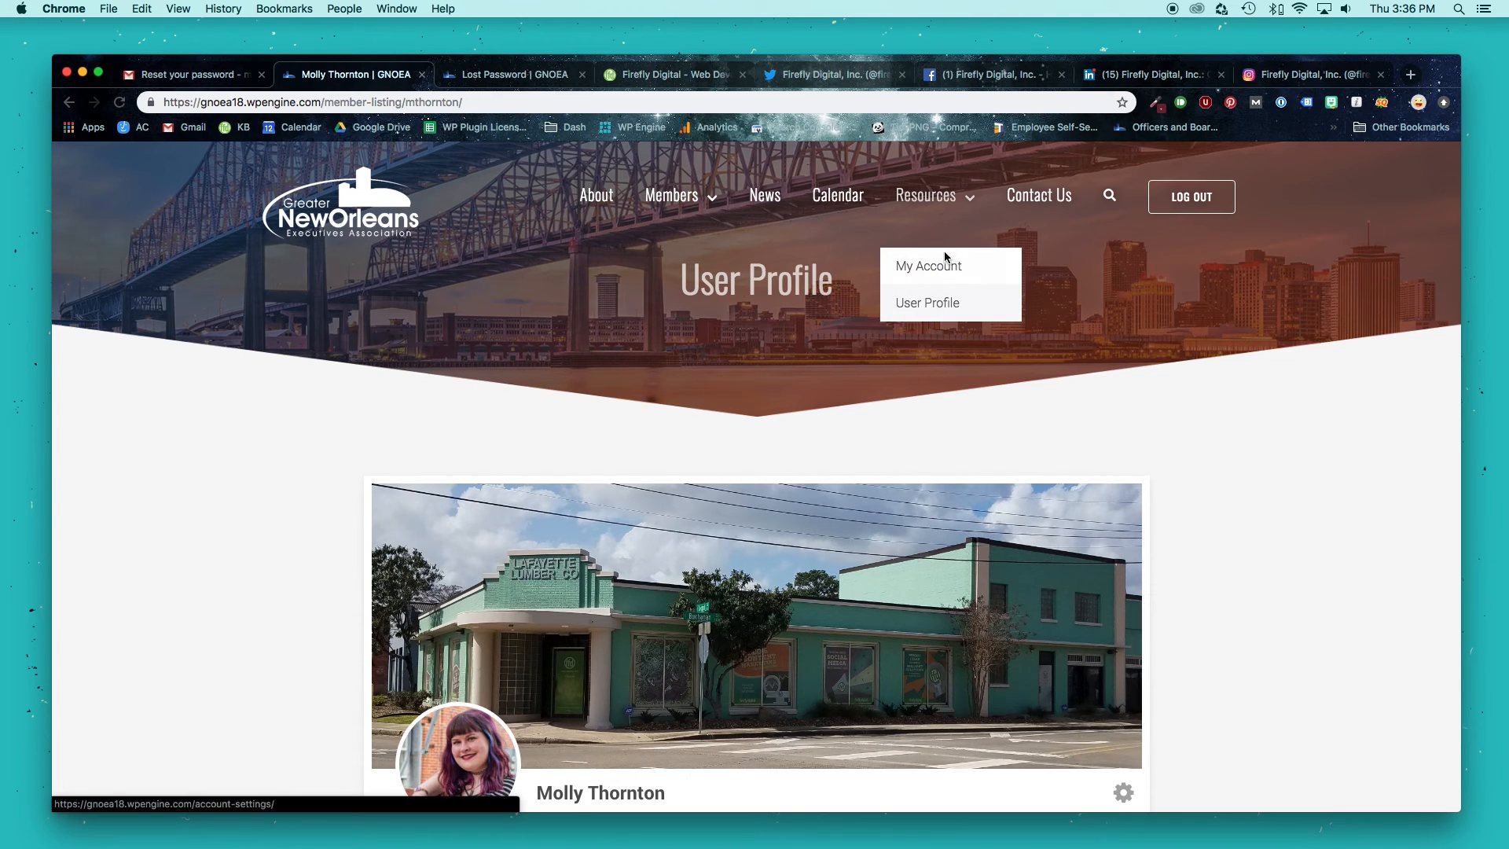
scroll(596, 357, "down", 8)
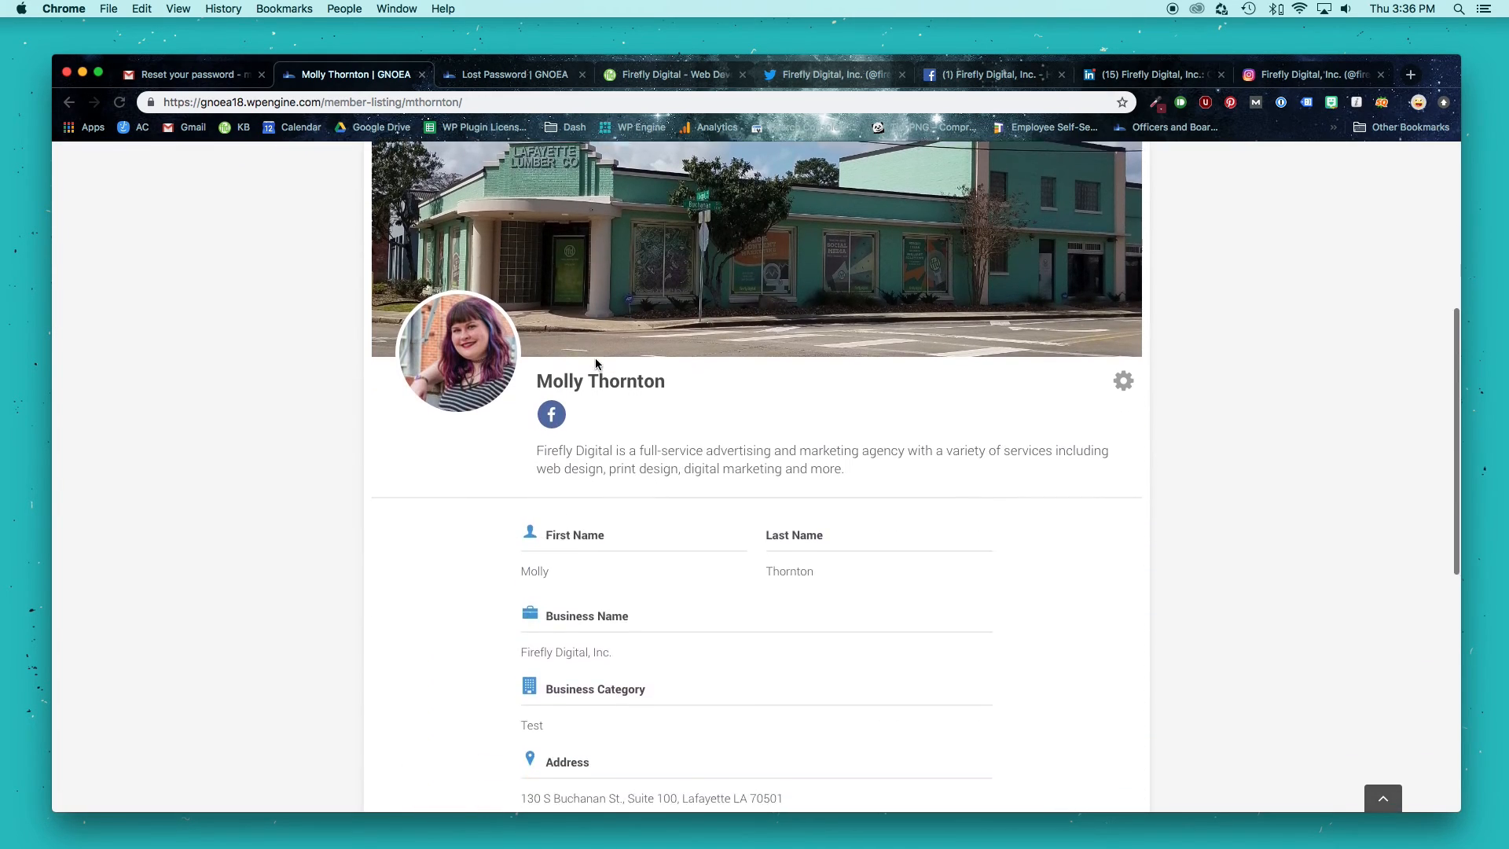
scroll(595, 364, "down", 5)
scroll(581, 361, "up", 13)
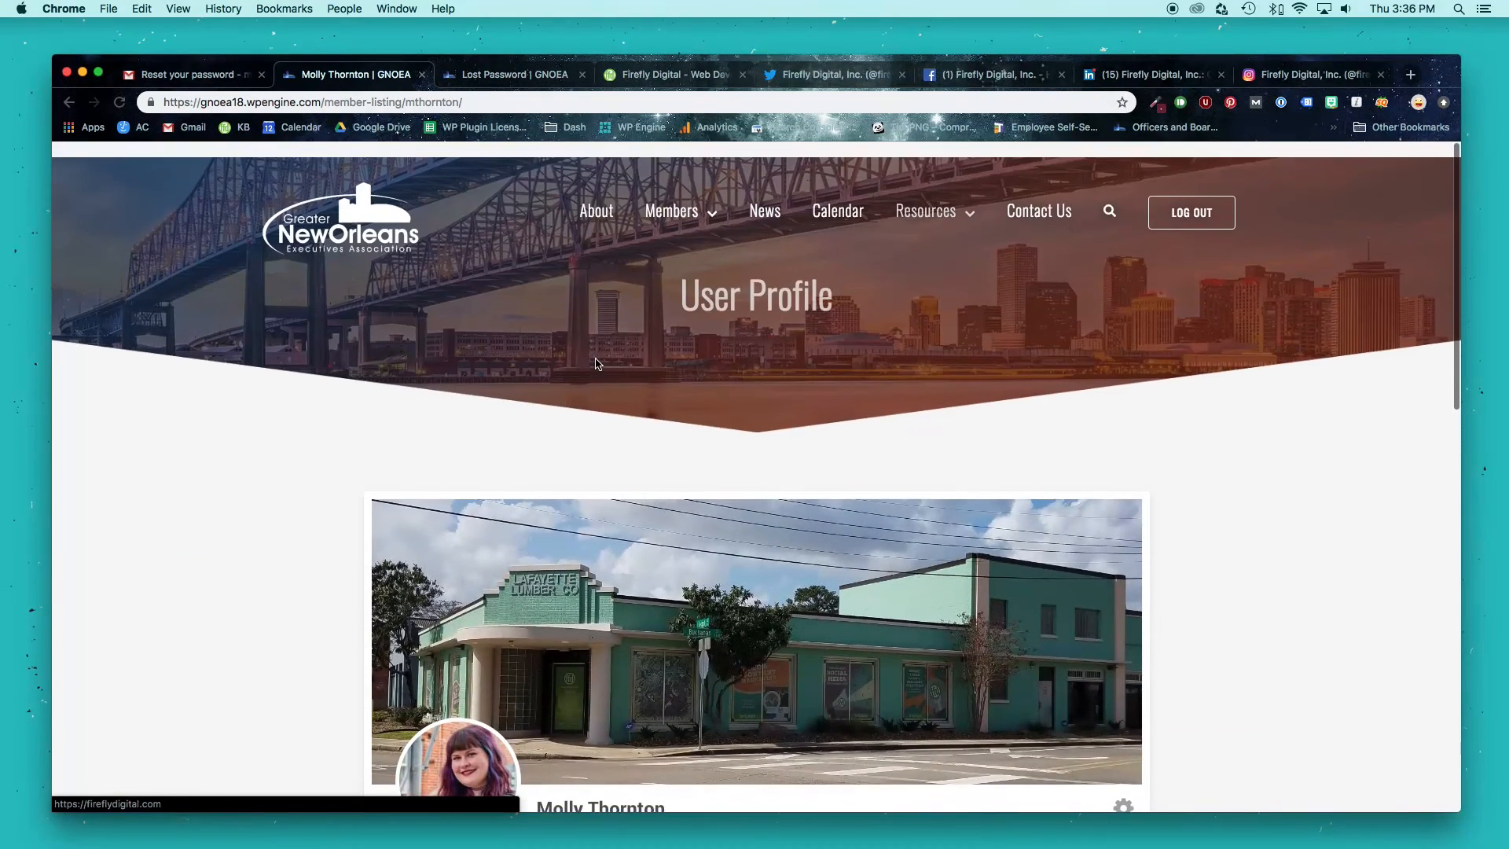
Log out of the member account and bring up the Member Login form with saved credentials.
left_click(1193, 198)
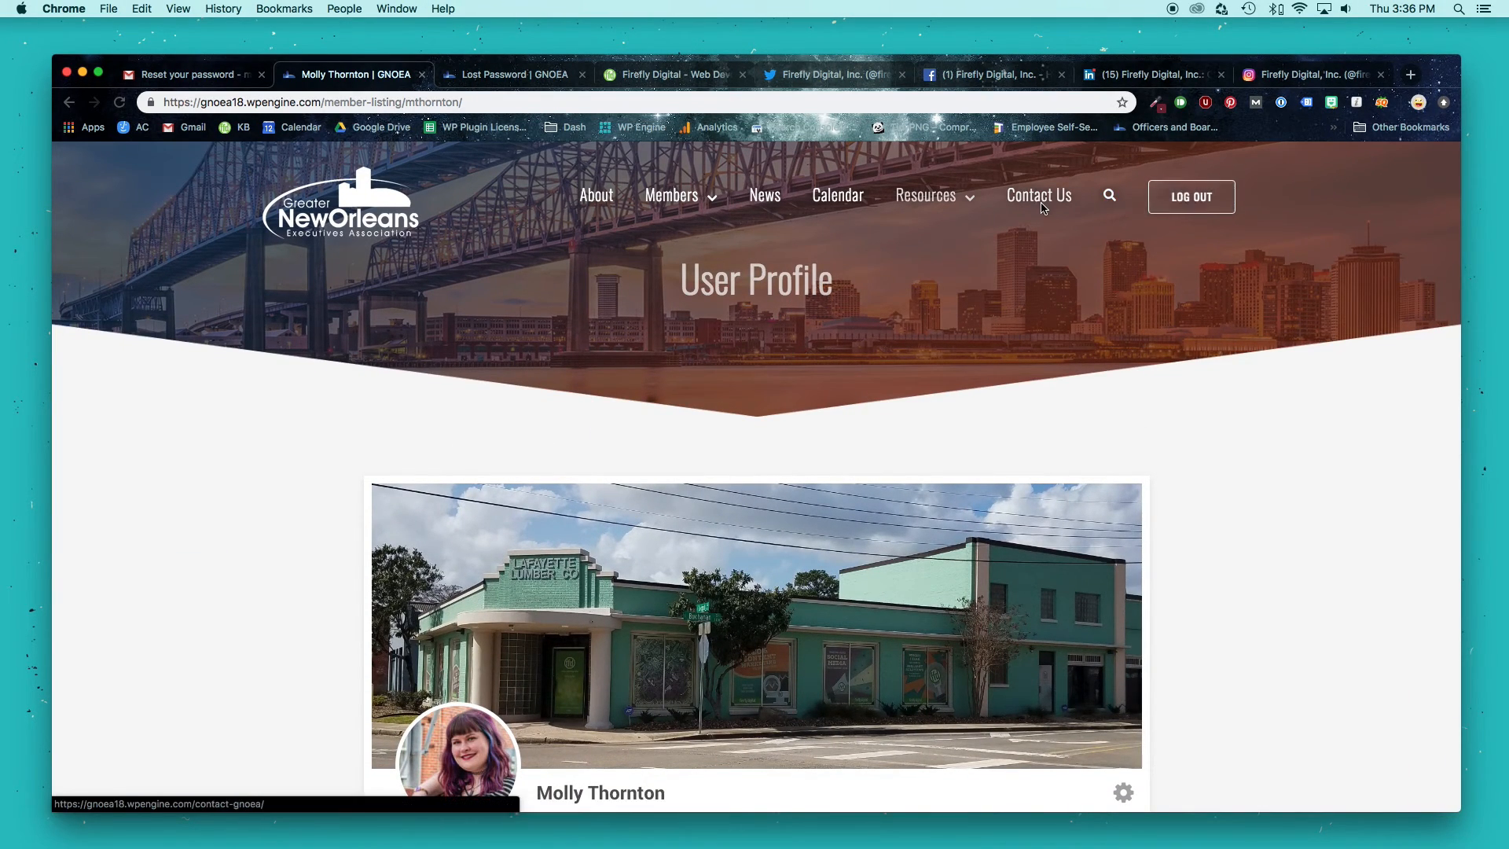
left_click(1213, 198)
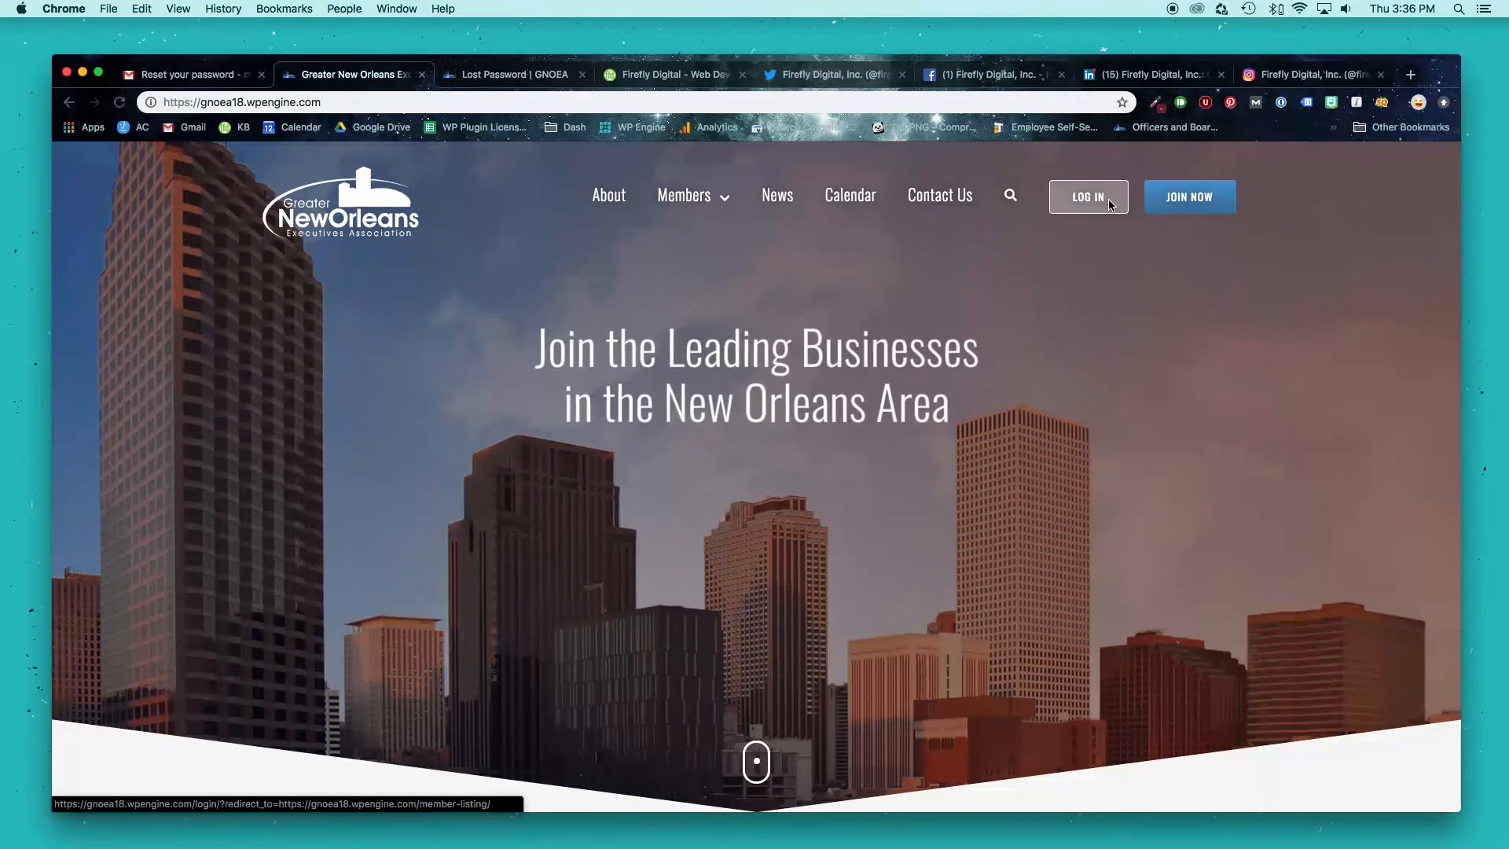
left_click(1098, 198)
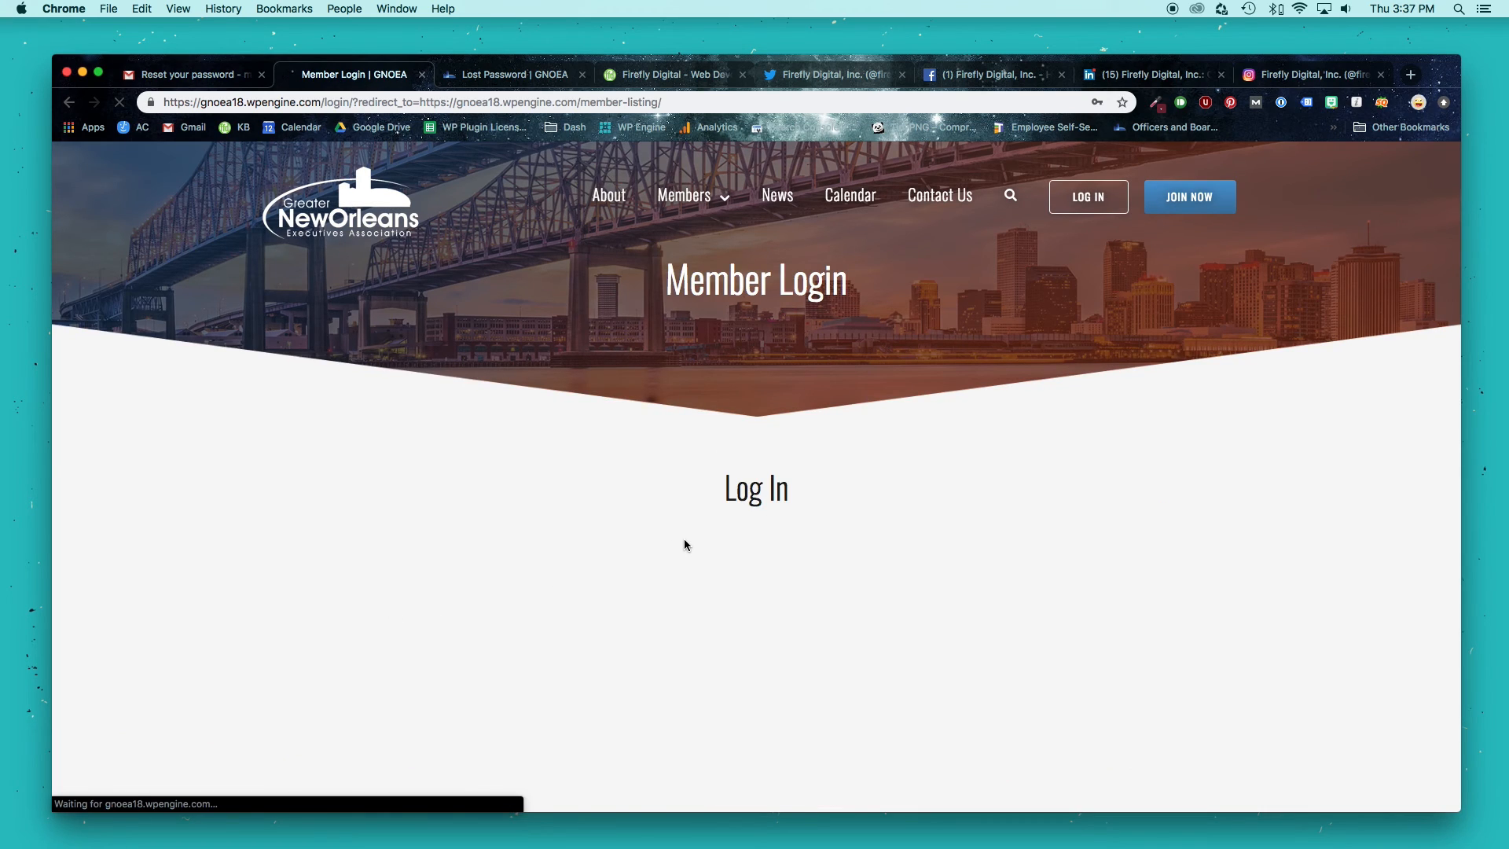
scroll(684, 539, "down", 1)
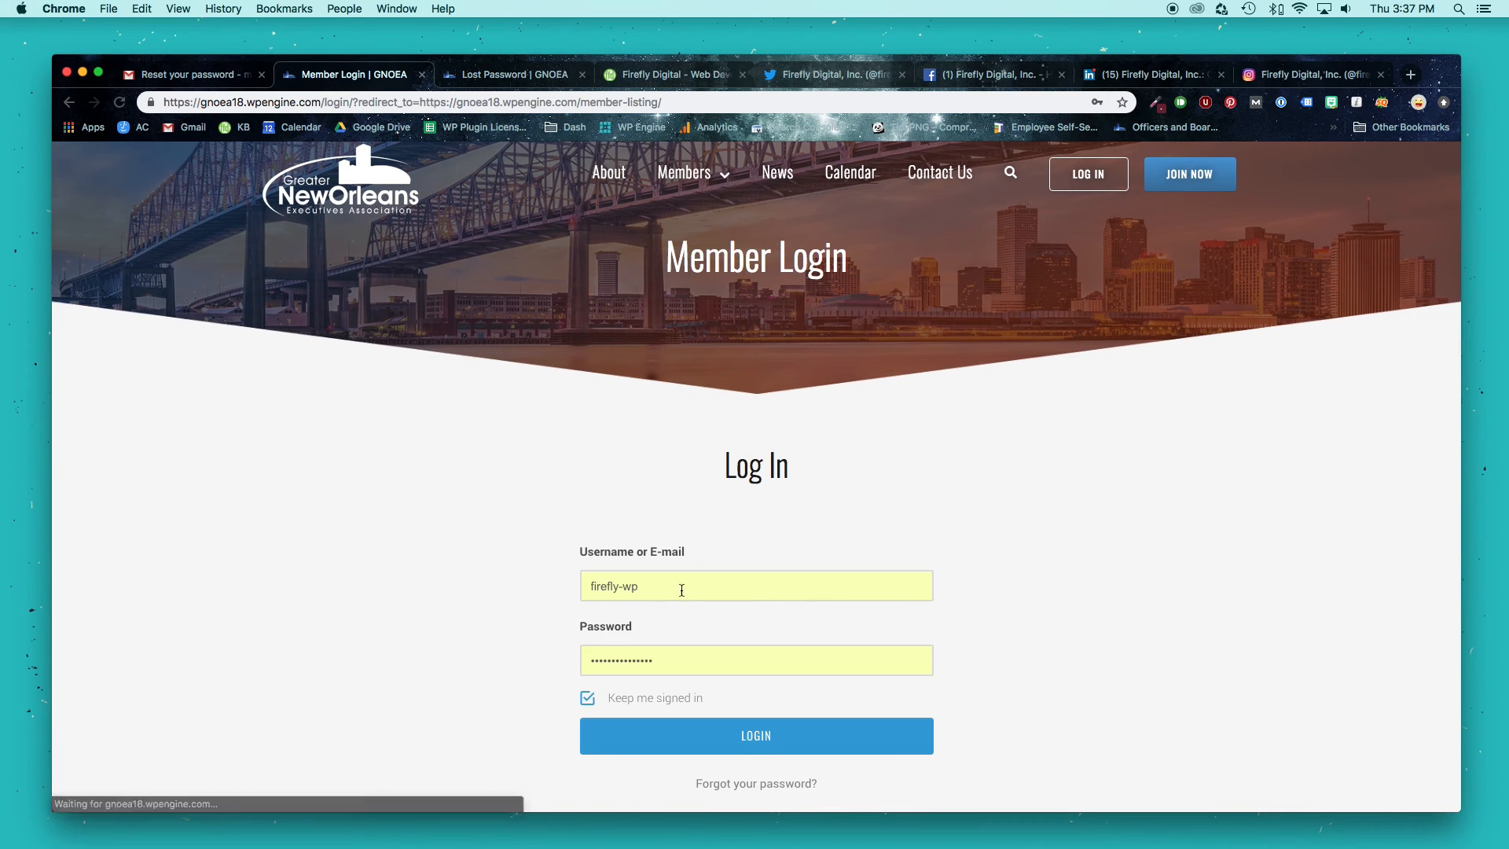
scroll(634, 582, "down", 4)
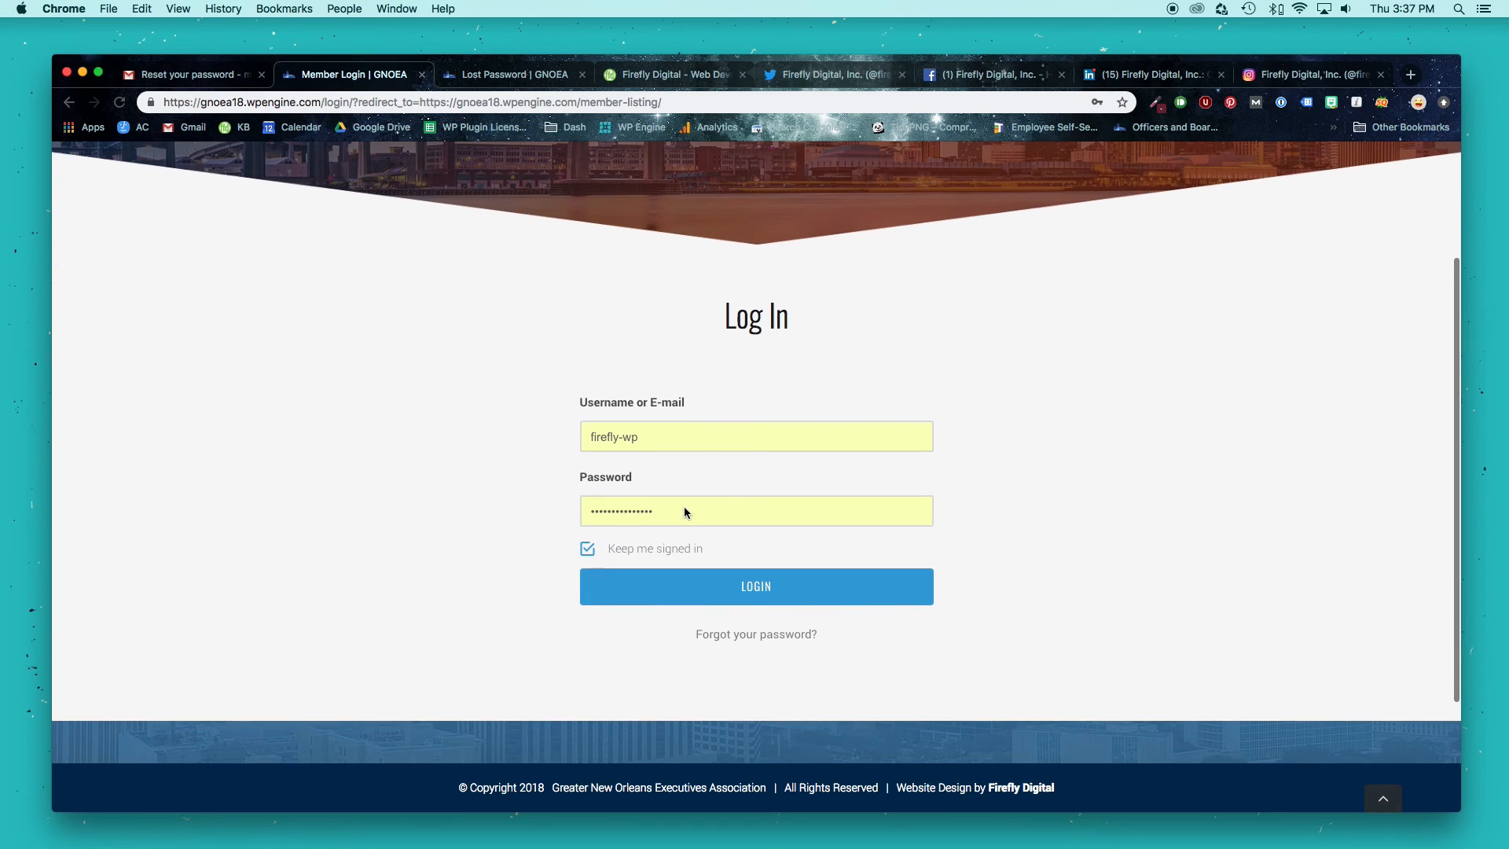
Open the Lost Password page via 'Forgot your password?' and leave the username/email field empty.
left_click(749, 635)
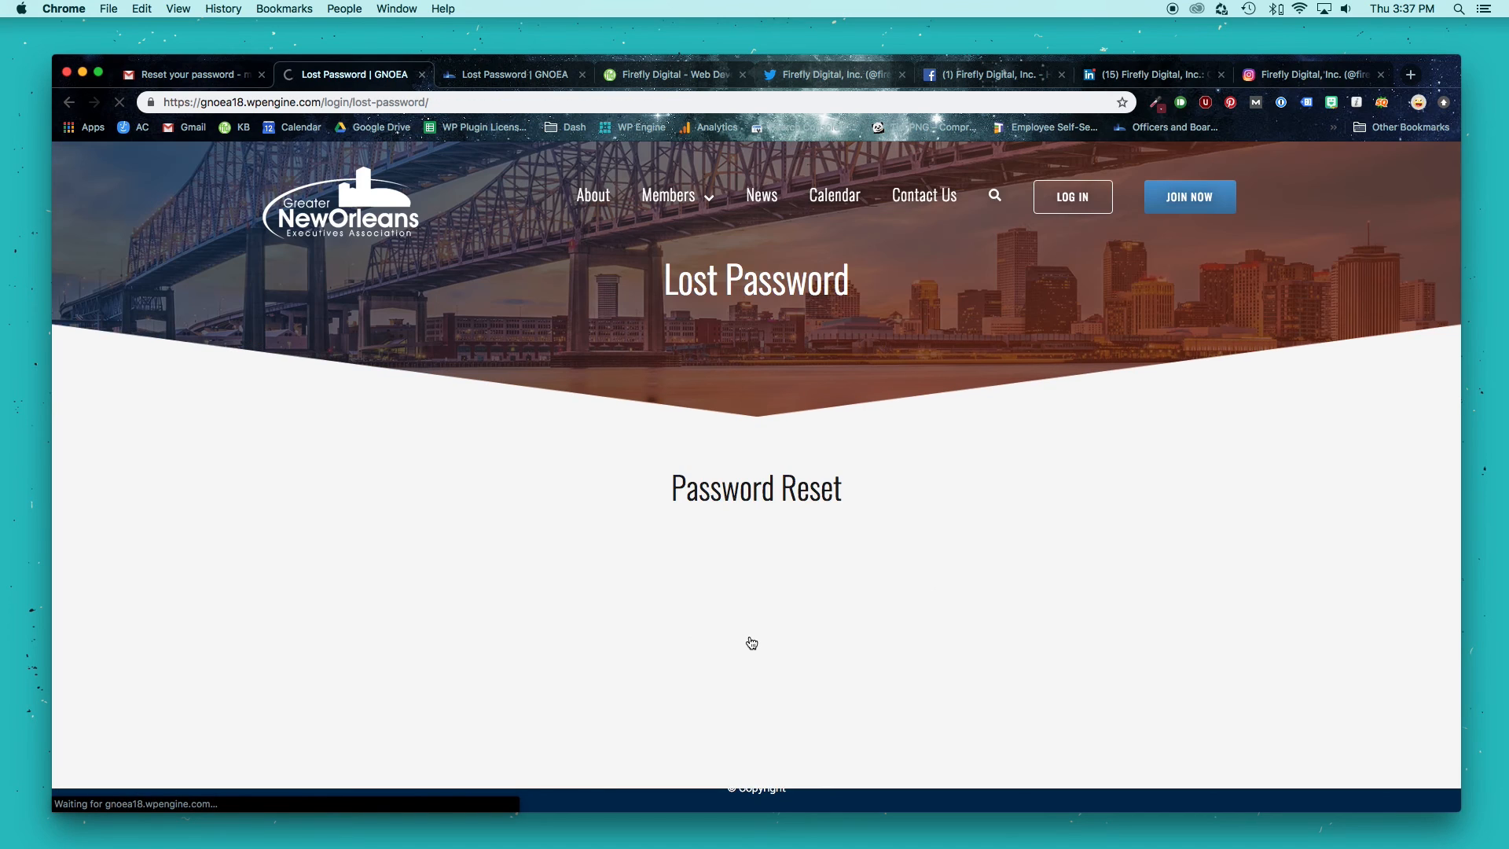
left_click(634, 629)
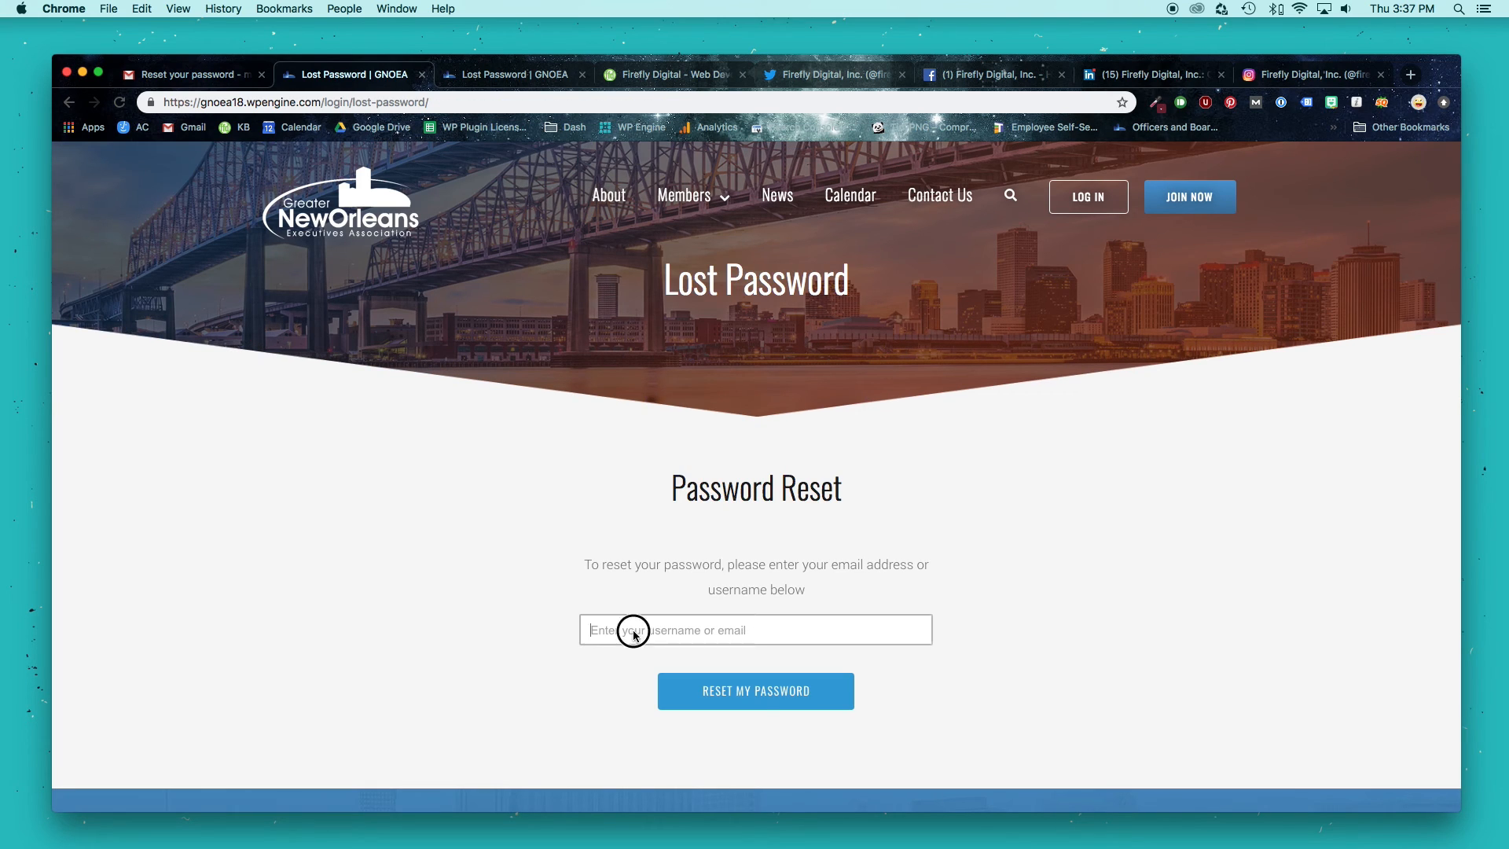
left_click(523, 579)
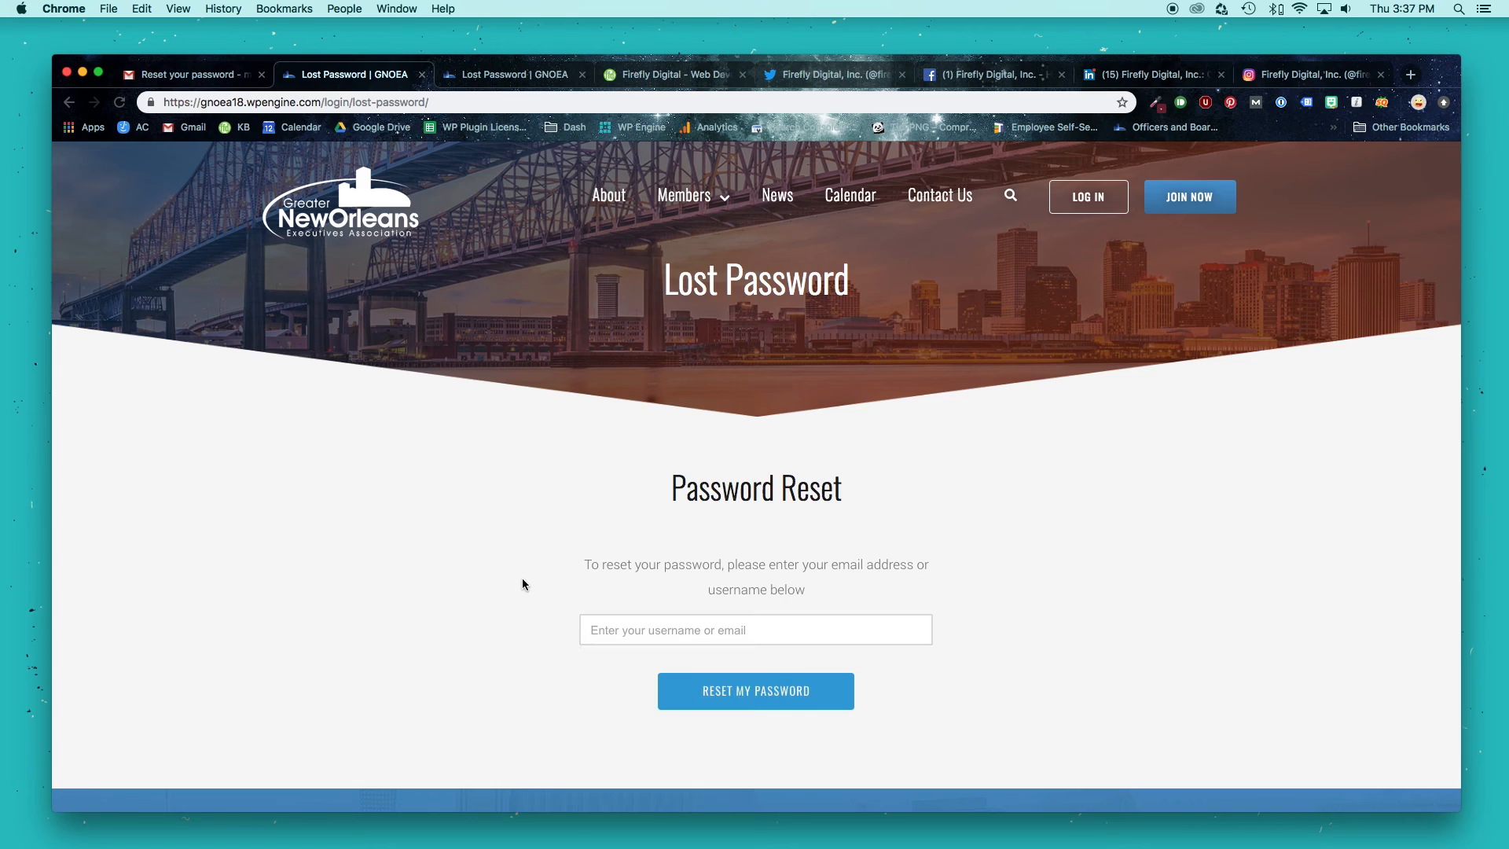